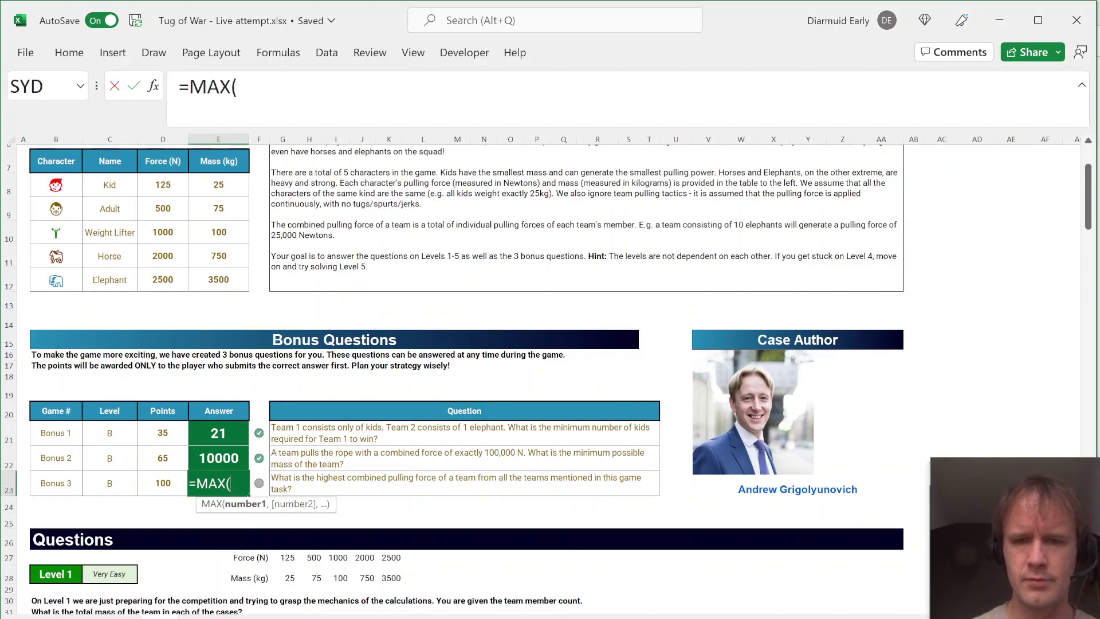
# Complete the Bonus 3 answer in E23 as =MAX(U37:V202)
pyautogui.scroll(-4, 294, 461)
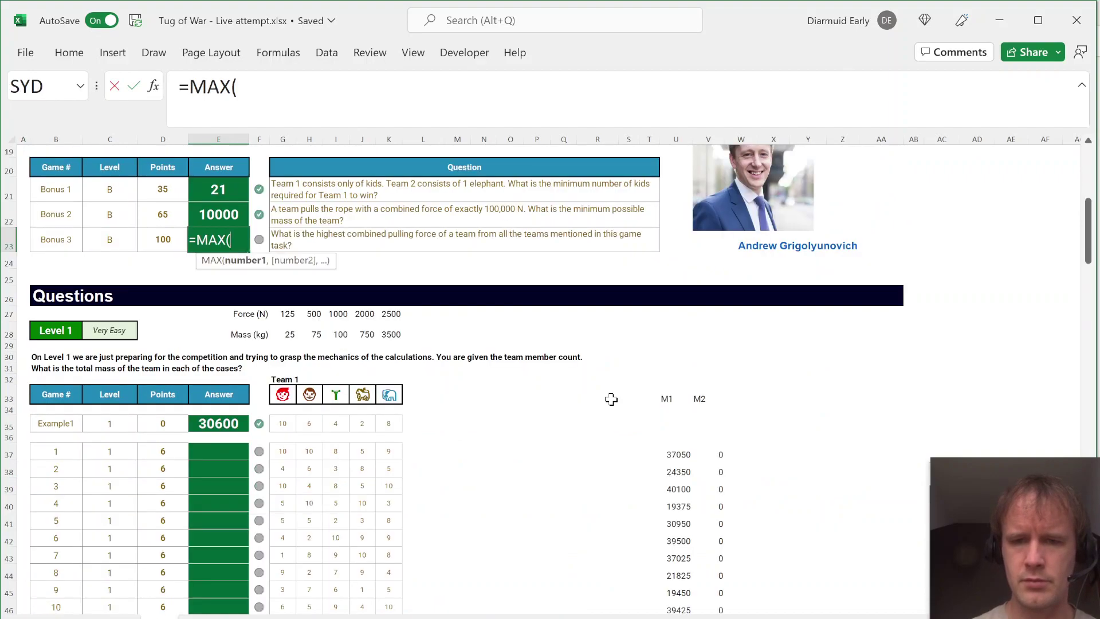
pyautogui.click(676, 457)
pyautogui.hotkey('ctrl', 'shift', 'Right')
pyautogui.hotkey('ctrl', 'shift', 'Down')
pyautogui.press('Return')
pyautogui.press('Up')
pyautogui.press('Up')
pyautogui.press('Up')
pyautogui.press('Up')
pyautogui.press('Down')
pyautogui.press('Down')
pyautogui.press('Down')
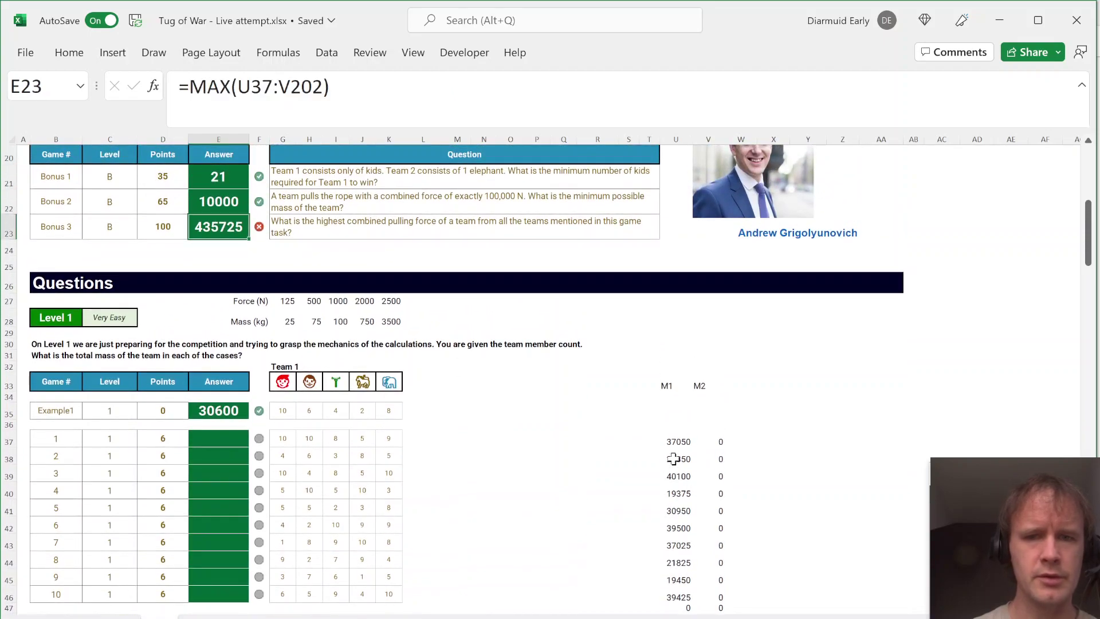
# Inspect the formulas in the M1 and M2 columns at rows 37, 65 and 202 to see which ranges they use
pyautogui.click(690, 438)
pyautogui.press('F2')
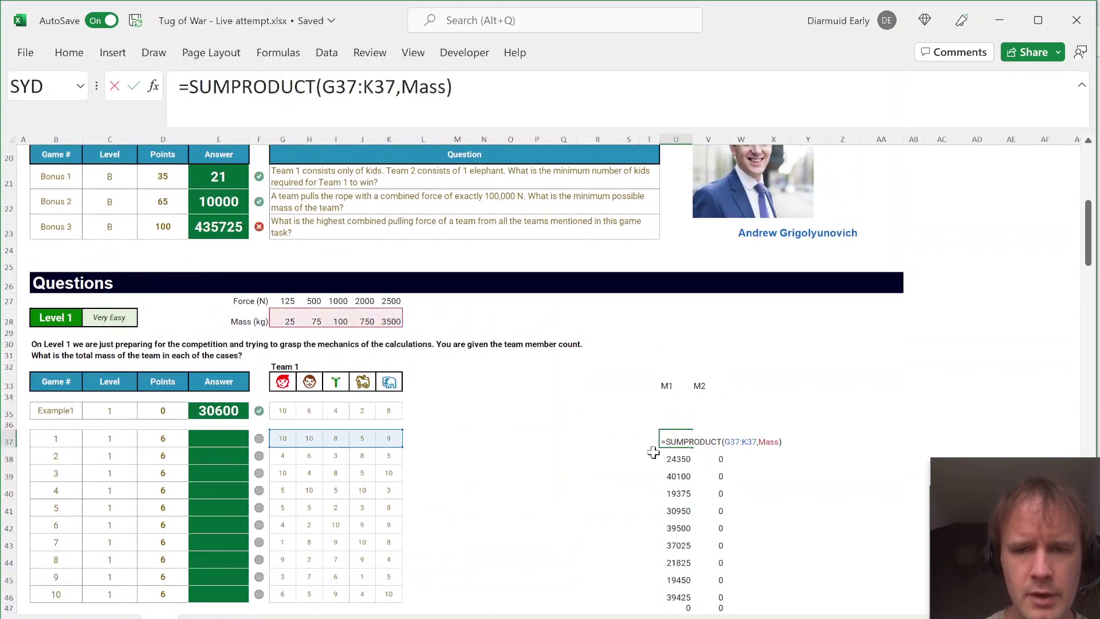
pyautogui.press('Tab')
pyautogui.press('F2')
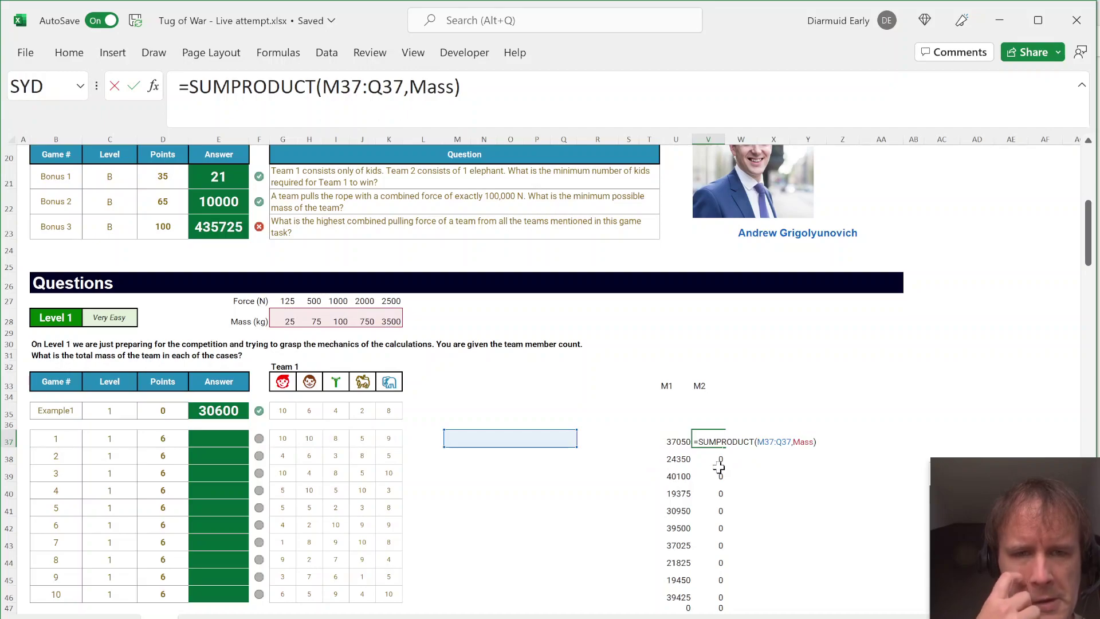
pyautogui.press('Escape')
pyautogui.press('pagedown')
pyautogui.press('F2')
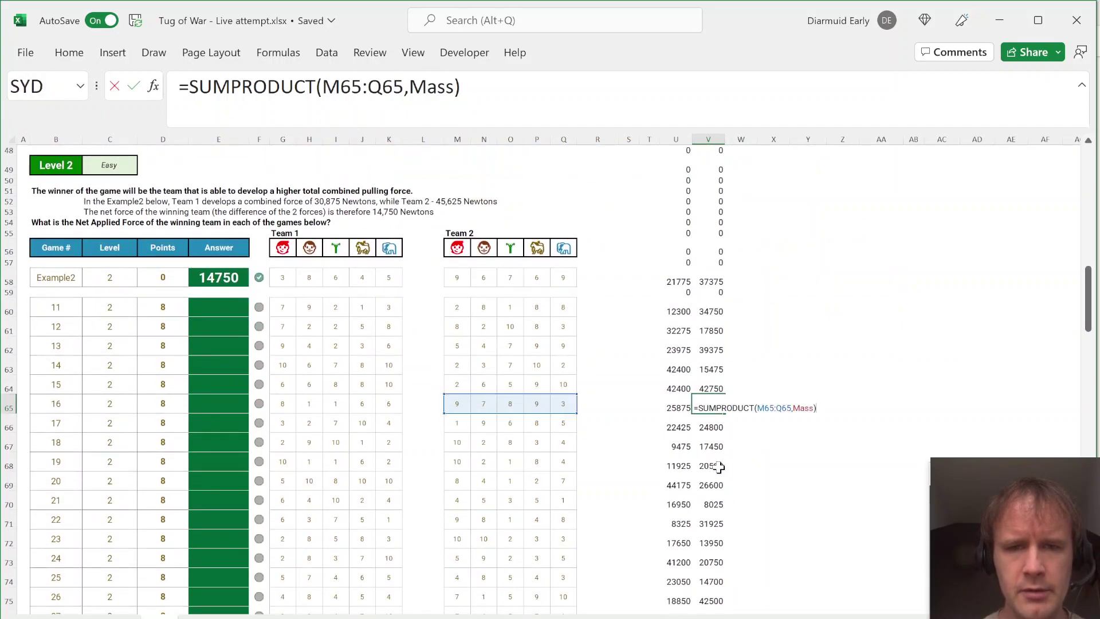
pyautogui.press('Escape')
pyautogui.hotkey('ctrl', 'Down')
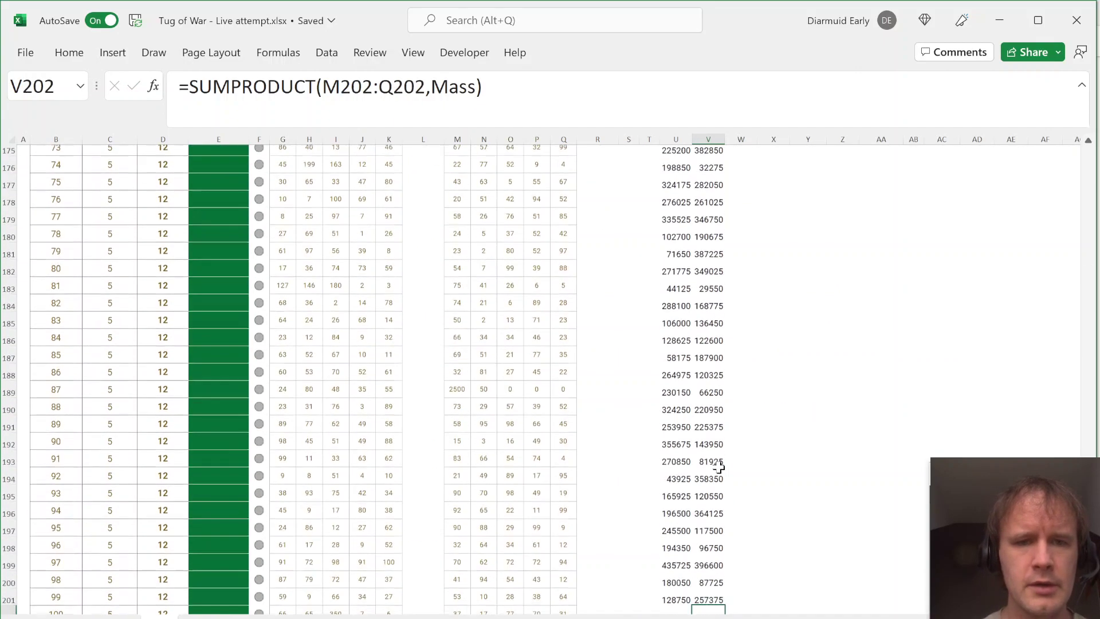
pyautogui.press('Left')
pyautogui.press('F2')
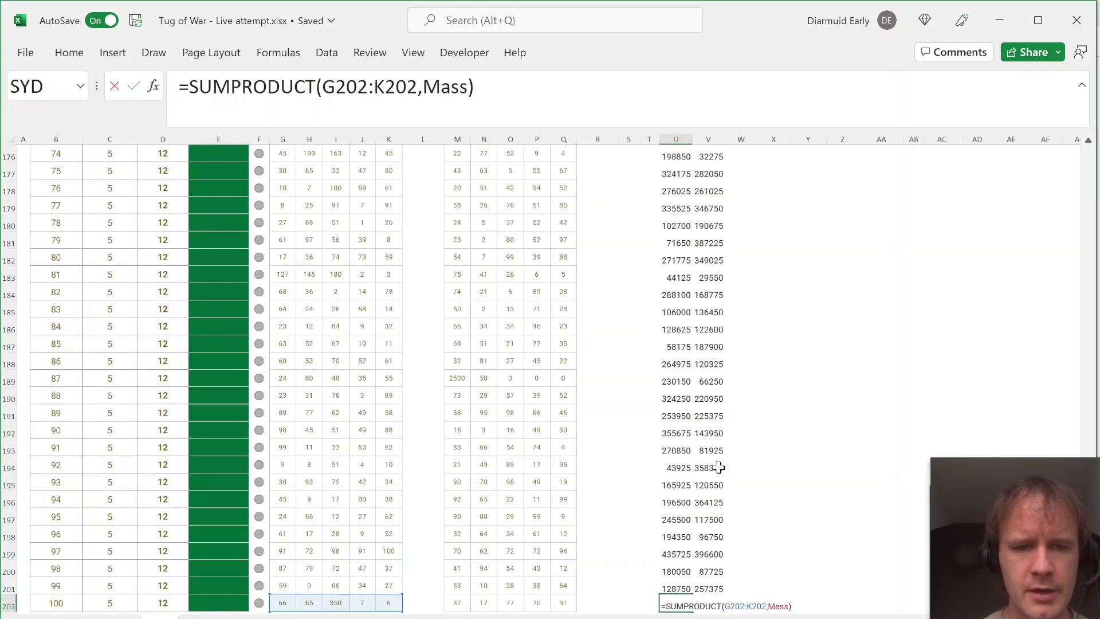
pyautogui.press('Escape')
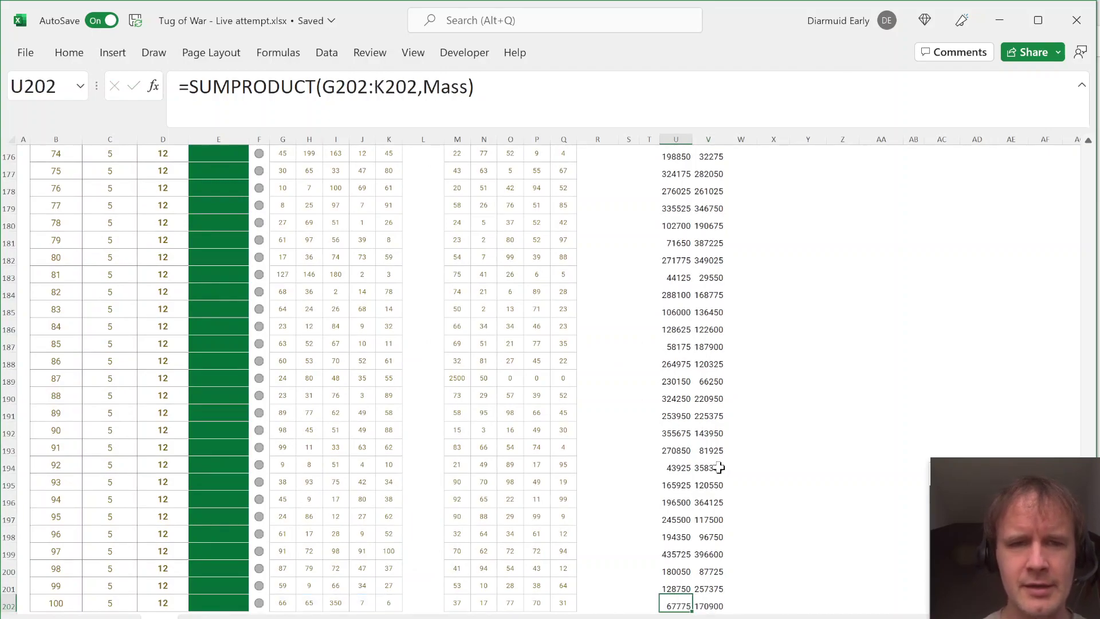
pyautogui.hotkey('ctrl', 'Up')
pyautogui.hotkey('ctrl', 'Up')
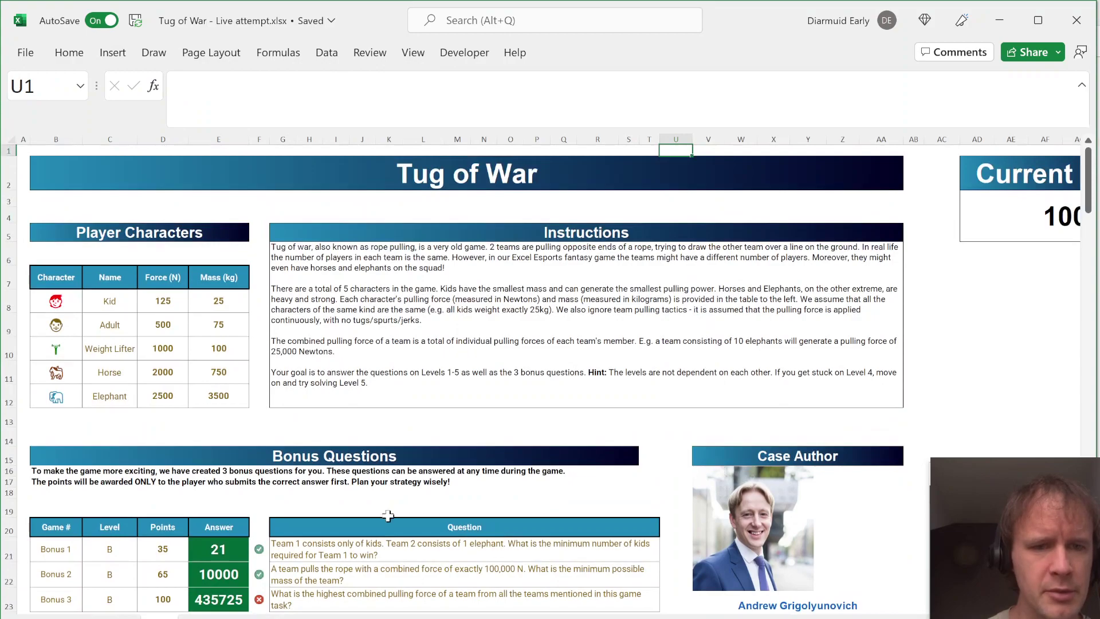
# Add the column headers F1 in W33 and F2 in X33 beside the M1 and M2 headers
pyautogui.scroll(-2, 490, 483)
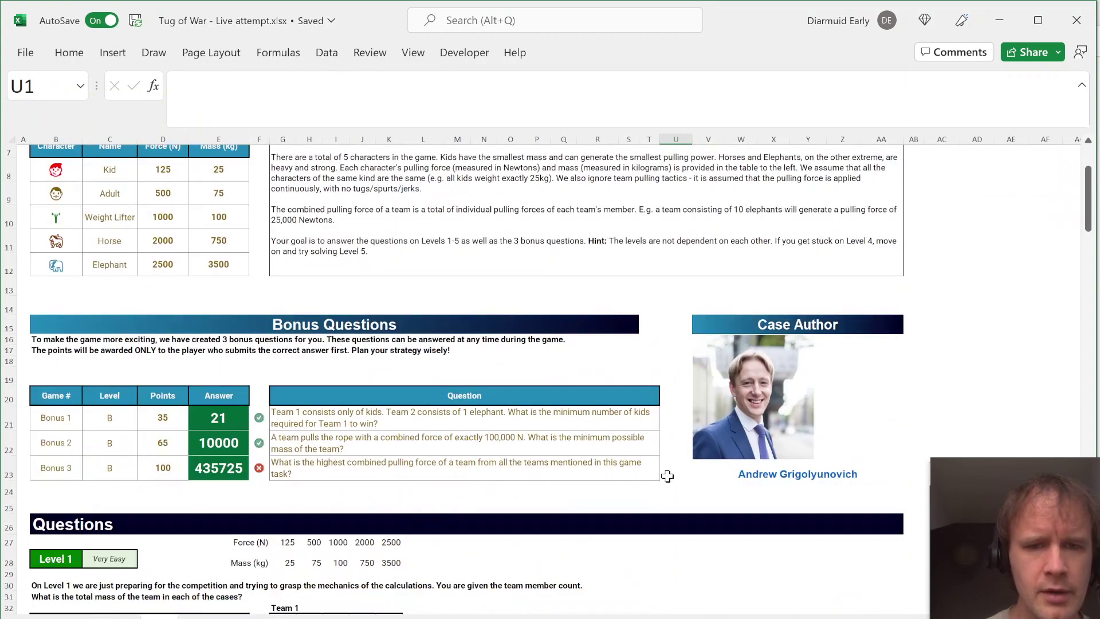
pyautogui.scroll(-3, 668, 476)
pyautogui.click(738, 419)
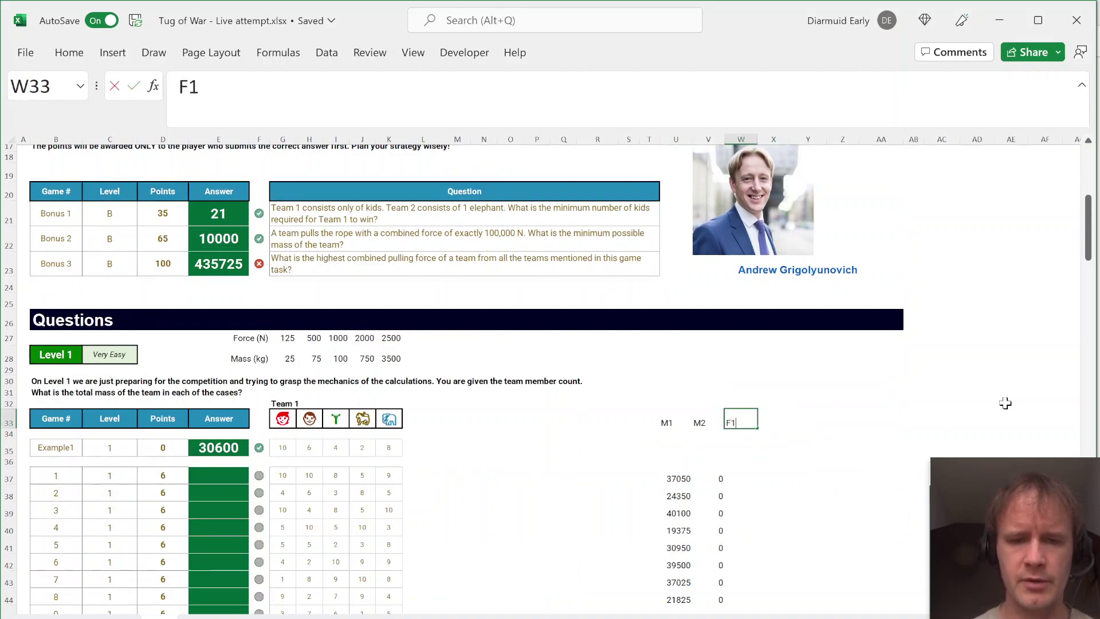
pyautogui.press('Tab')
pyautogui.write('F2')
pyautogui.press('Return')
pyautogui.press('Down')
pyautogui.press('Down')
pyautogui.press('Down')
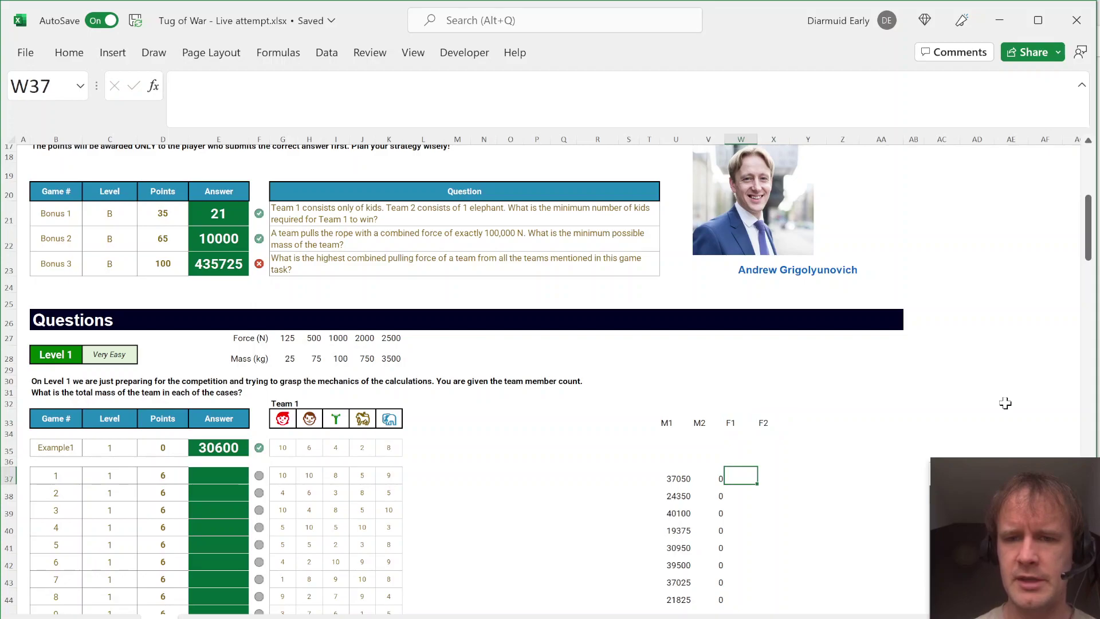
# Enter =SUMPRODUCT(G37:K37,Force) in W37 and copy it across to X37
pyautogui.write('=sump')
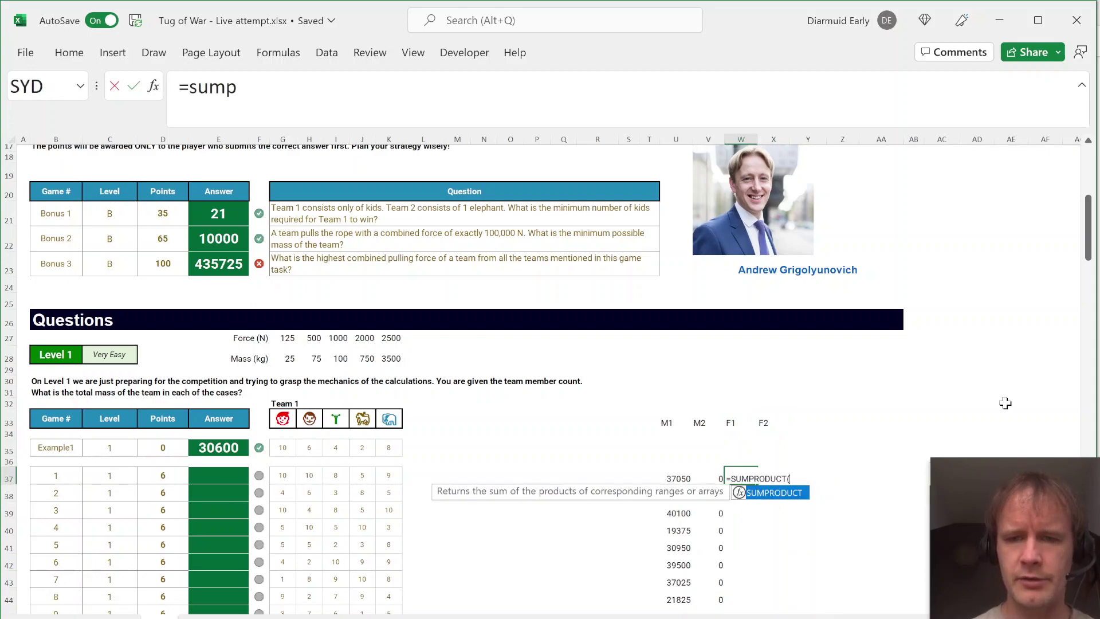
pyautogui.press('Tab')
pyautogui.press('Left')
pyautogui.press('Left')
pyautogui.hotkey('ctrl', 'Left')
pyautogui.hotkey('ctrl', 'Left')
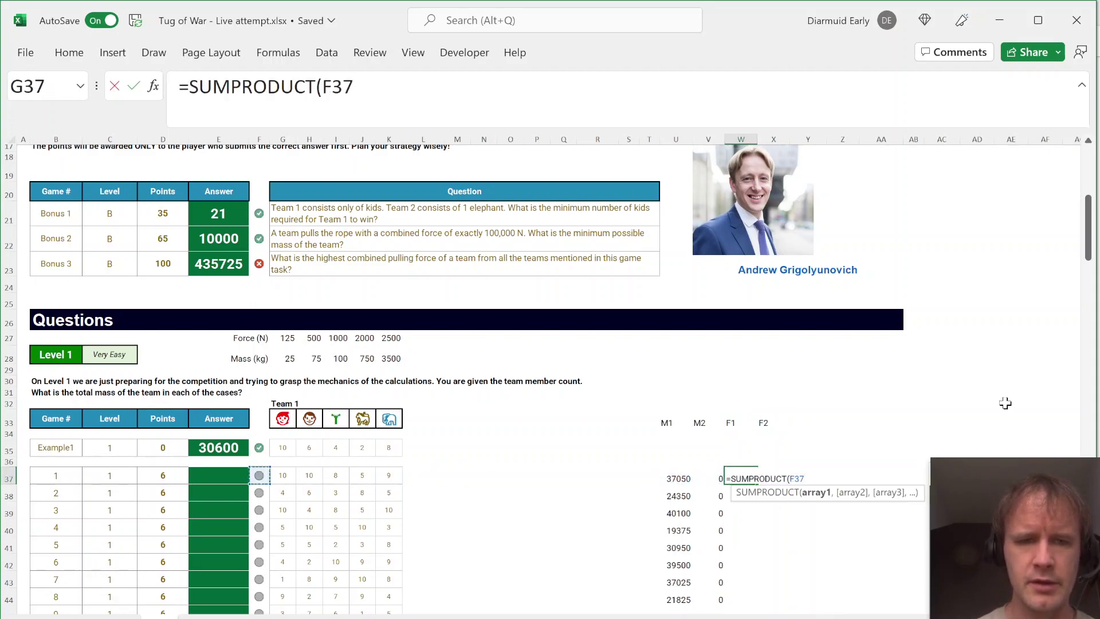
pyautogui.press('Right')
pyautogui.hotkey('shift', 'Right')
pyautogui.hotkey('shift', 'Right')
pyautogui.hotkey('shift', 'Right')
pyautogui.hotkey('shift', 'Right')
pyautogui.write(',for')
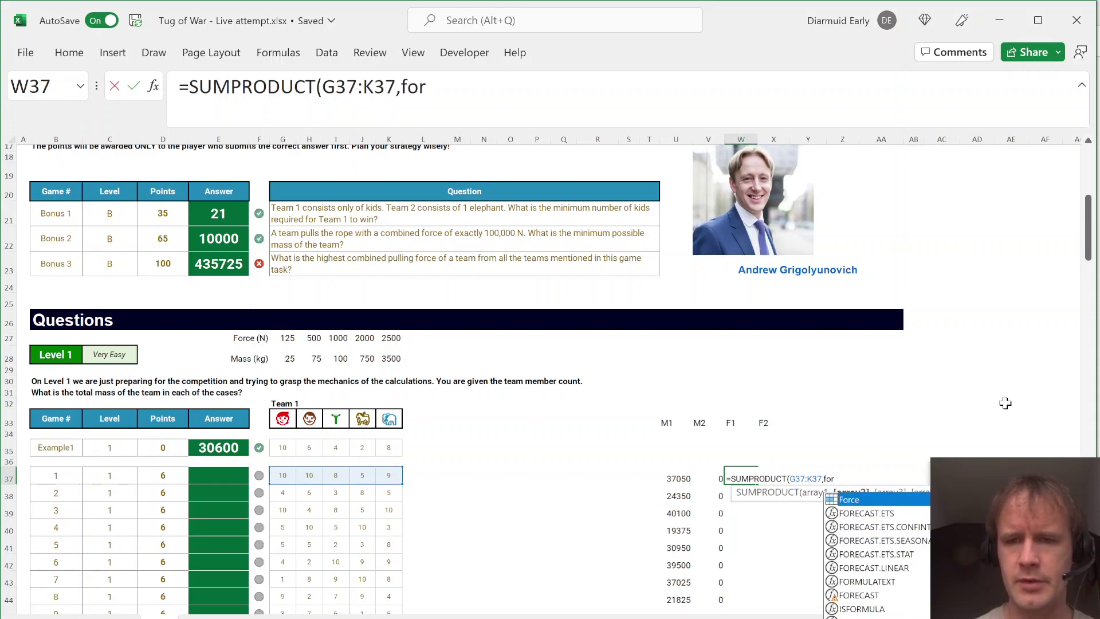
pyautogui.press('Tab')
pyautogui.hotkey('ctrl', 'Return')
pyautogui.press('Right')
pyautogui.hotkey('ctrl', 'r')
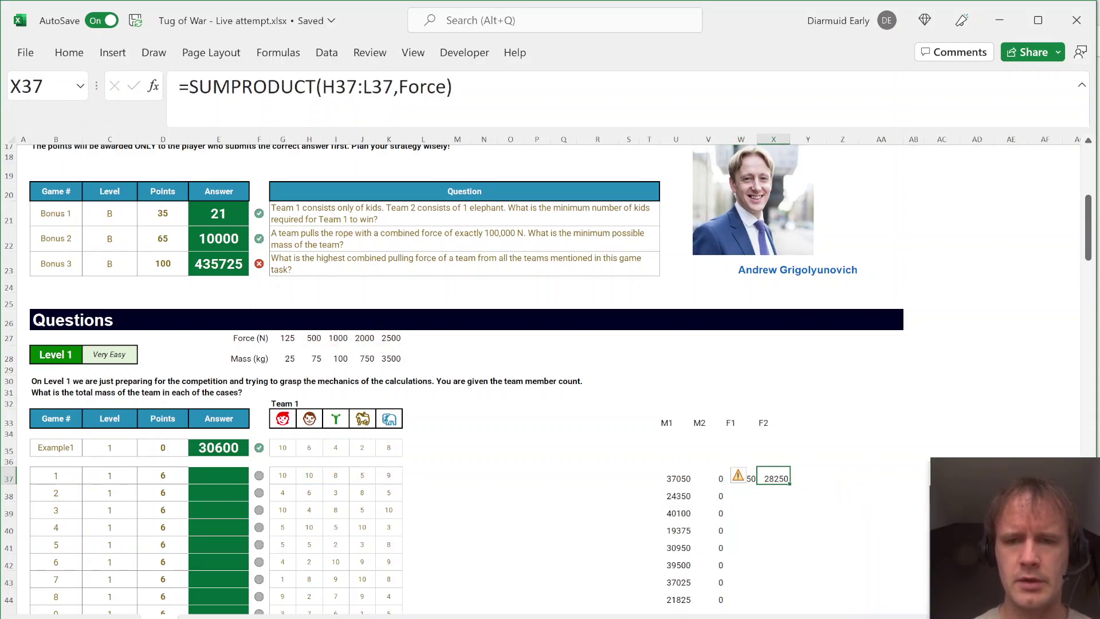
pyautogui.press('F2')
pyautogui.scroll(-3, 597, 461)
pyautogui.write('+')
pyautogui.moveTo(596, 461); pyautogui.dragTo(457, 342)
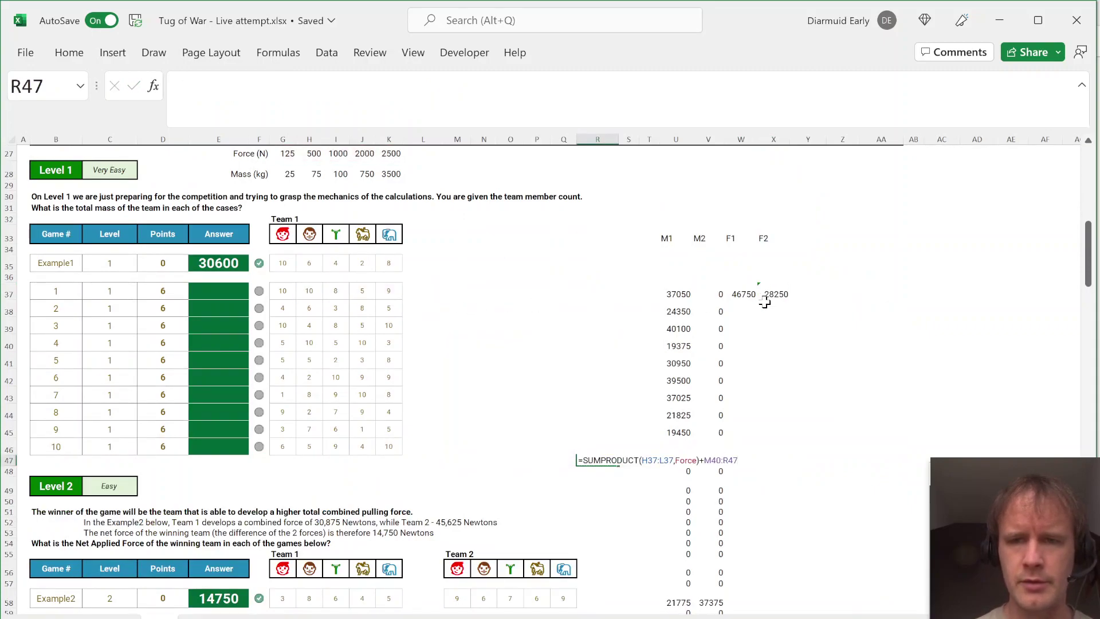
pyautogui.press('Escape')
# Change the team range in X37's formula to Team 2's counts in M37:Q37
pyautogui.press('F2')
pyautogui.moveTo(421, 302); pyautogui.dragTo(577, 291)
pyautogui.press('Return')
# Fill the F1 and F2 formulas in W37:X37 down to row 202
pyautogui.press('Up')
pyautogui.press('Left')
pyautogui.press('Left')
pyautogui.hotkey('ctrl', 'Down')
pyautogui.press('Right')
pyautogui.hotkey('shift', 'Right')
pyautogui.hotkey('ctrl', 'shift', 'Up')
pyautogui.hotkey('ctrl', 'd')
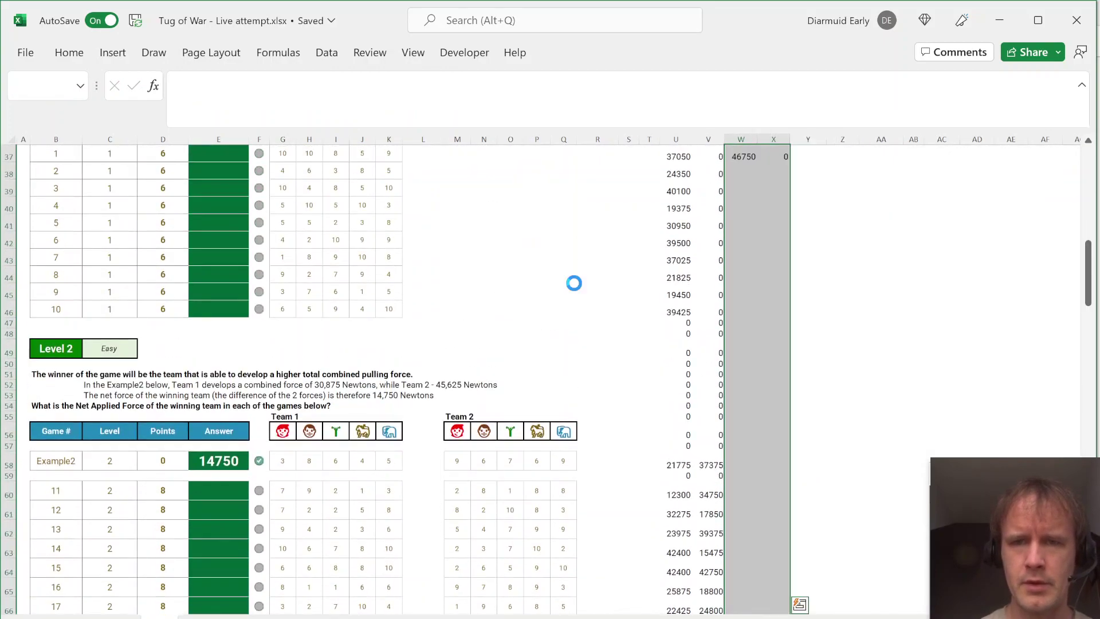
# Change the Bonus 3 formula in E23 to =MAX(W37:X202) so it uses the force columns
pyautogui.hotkey('ctrl', 'Home')
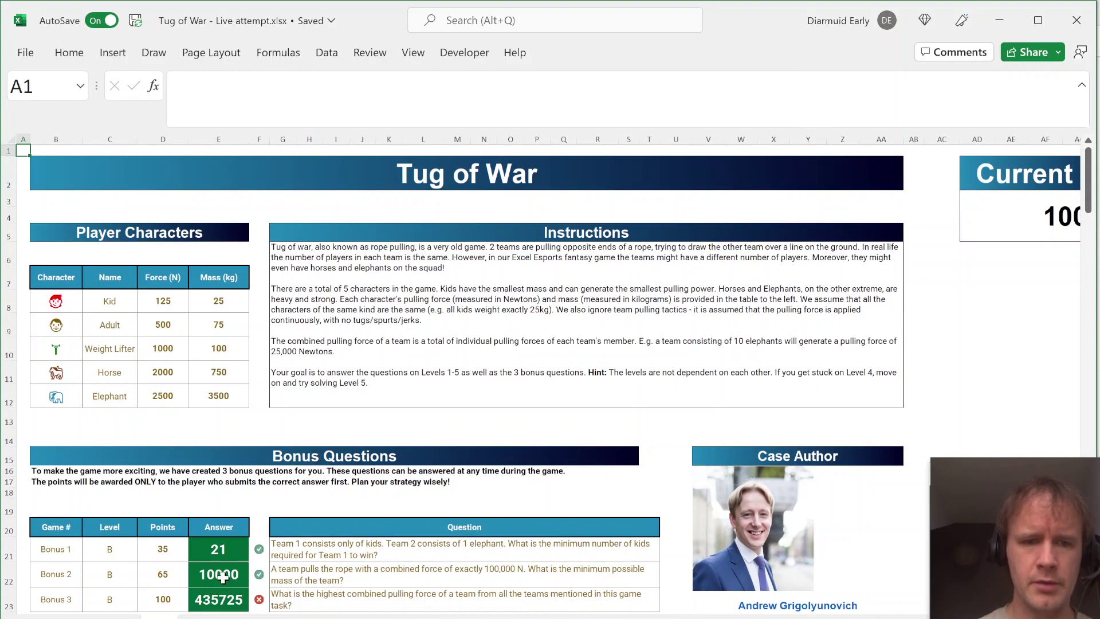
pyautogui.click(224, 594)
pyautogui.scroll(-4, 681, 395)
pyautogui.scroll(-1, 680, 395)
pyautogui.press('F2')
pyautogui.moveTo(707, 543); pyautogui.dragTo(774, 538)
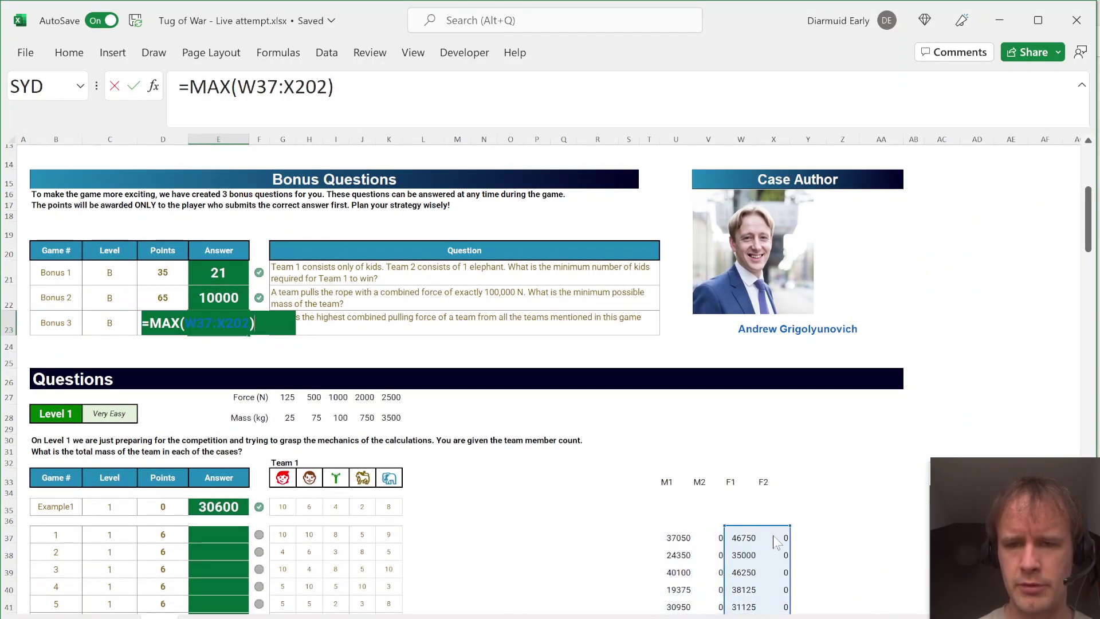
pyautogui.press('Return')
pyautogui.press('Up')
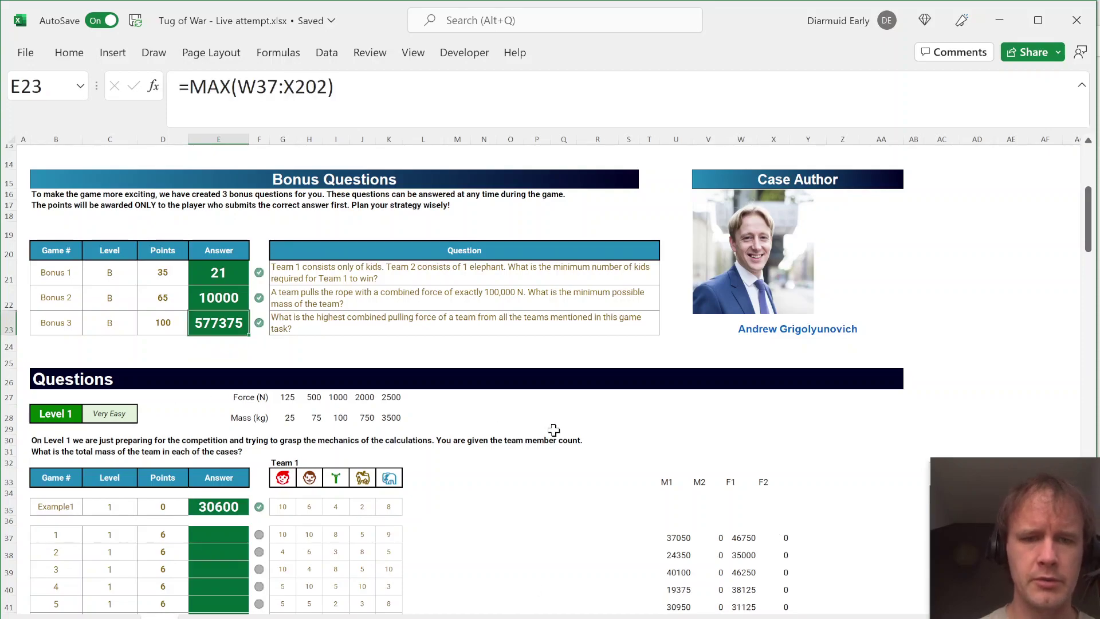
# Answer Level 1 game 1 in E37 with a reference to its M1 value in U37
pyautogui.scroll(-2, 813, 503)
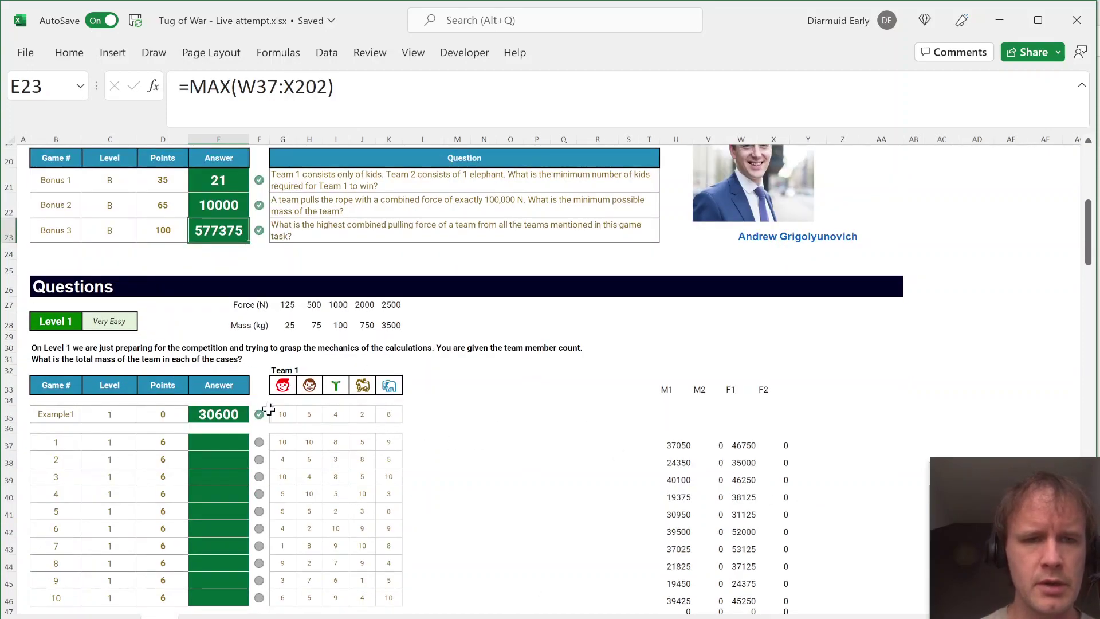
pyautogui.click(217, 443)
pyautogui.write('=')
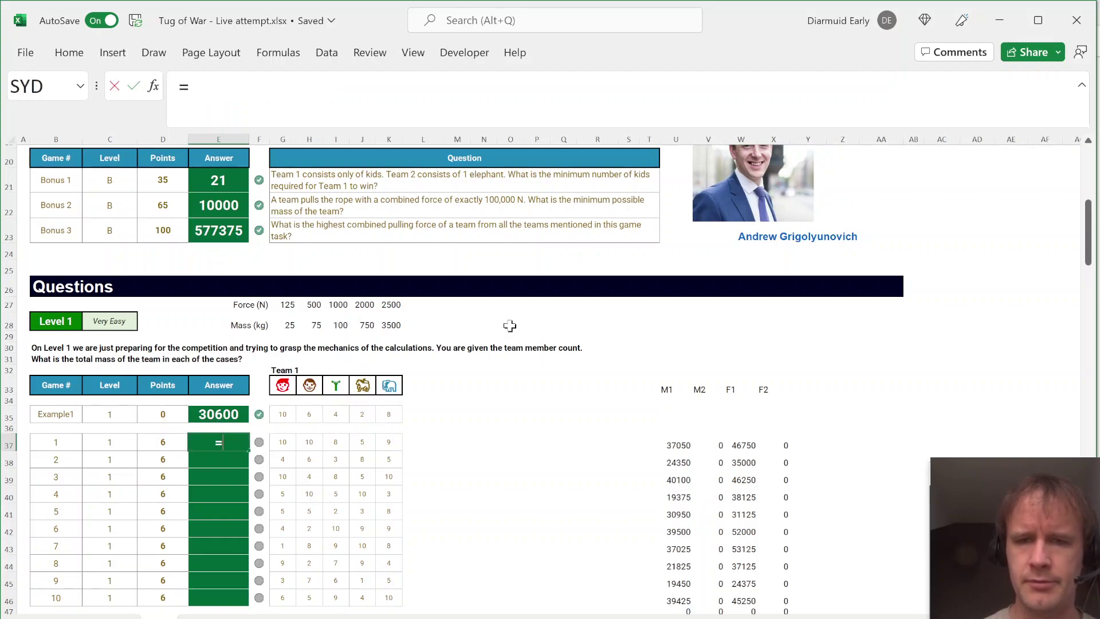
pyautogui.press('Right')
pyautogui.press('Right')
pyautogui.press('Right')
pyautogui.press('Right')
pyautogui.press('Right')
pyautogui.press('Right')
pyautogui.press('Right')
pyautogui.press('Right')
pyautogui.press('Right')
pyautogui.press('Right')
pyautogui.press('Right')
pyautogui.press('Right')
pyautogui.press('Right')
pyautogui.press('Right')
pyautogui.press('Right')
pyautogui.press('Right')
pyautogui.hotkey('ctrl', 'Return')
# Fill the Level 1 answer formula from E37 down to game 10 in E46
pyautogui.press('Left')
pyautogui.hotkey('ctrl', 'shift', 'Down')
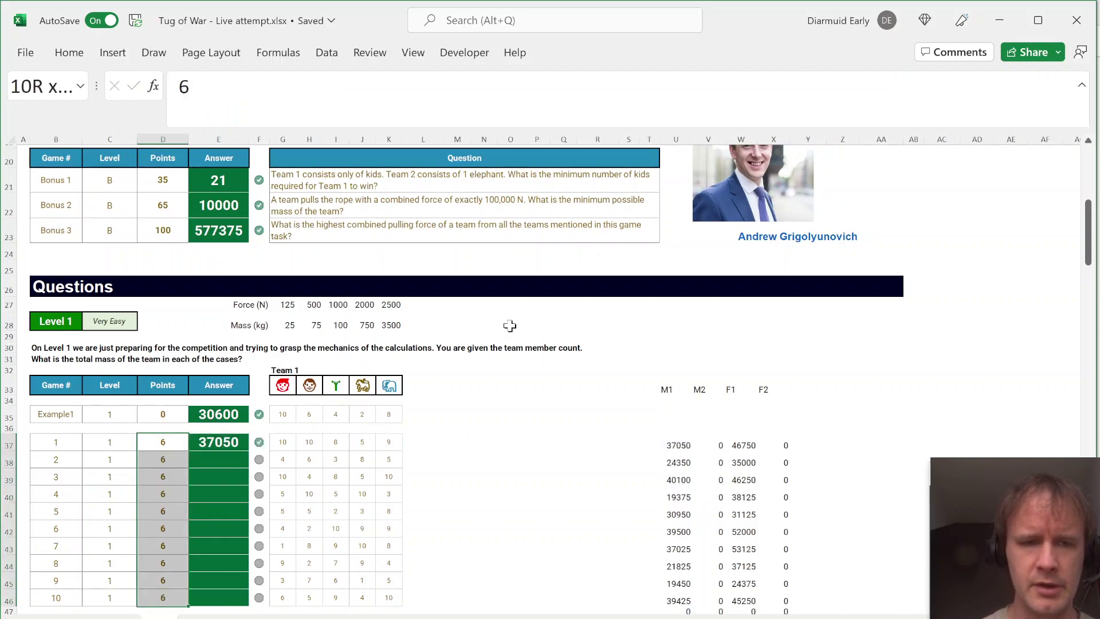
pyautogui.hotkey('shift', 'Right')
pyautogui.hotkey('ctrl', 'd')
pyautogui.press('Left')
pyautogui.press('Right')
pyautogui.hotkey('ctrl', 'Down')
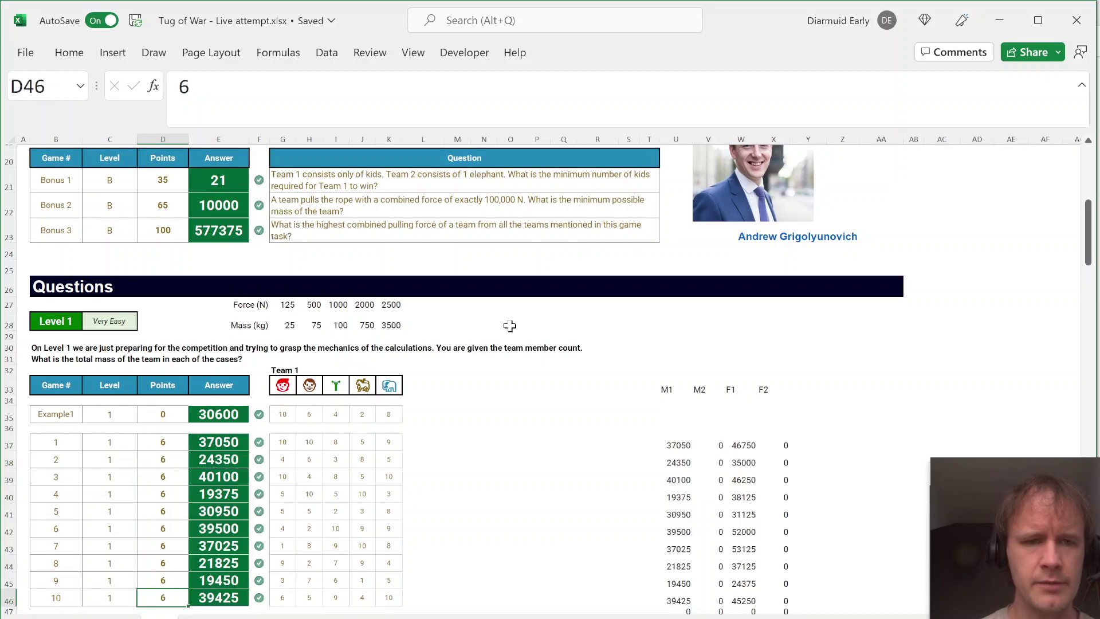
# Enter =ABS(W60-X60) in E60 as the Level 2 answer for game 11
pyautogui.hotkey('ctrl', 'Down')
pyautogui.hotkey('ctrl', 'Down')
pyautogui.hotkey('ctrl', 'Down')
pyautogui.hotkey('ctrl', 'Down')
pyautogui.hotkey('ctrl', 'Up')
pyautogui.hotkey('ctrl', 'Up')
pyautogui.hotkey('ctrl', 'Up')
pyautogui.hotkey('ctrl', 'Up')
pyautogui.hotkey('ctrl', 'Up')
pyautogui.press('Up')
pyautogui.press('Up')
pyautogui.press('Up')
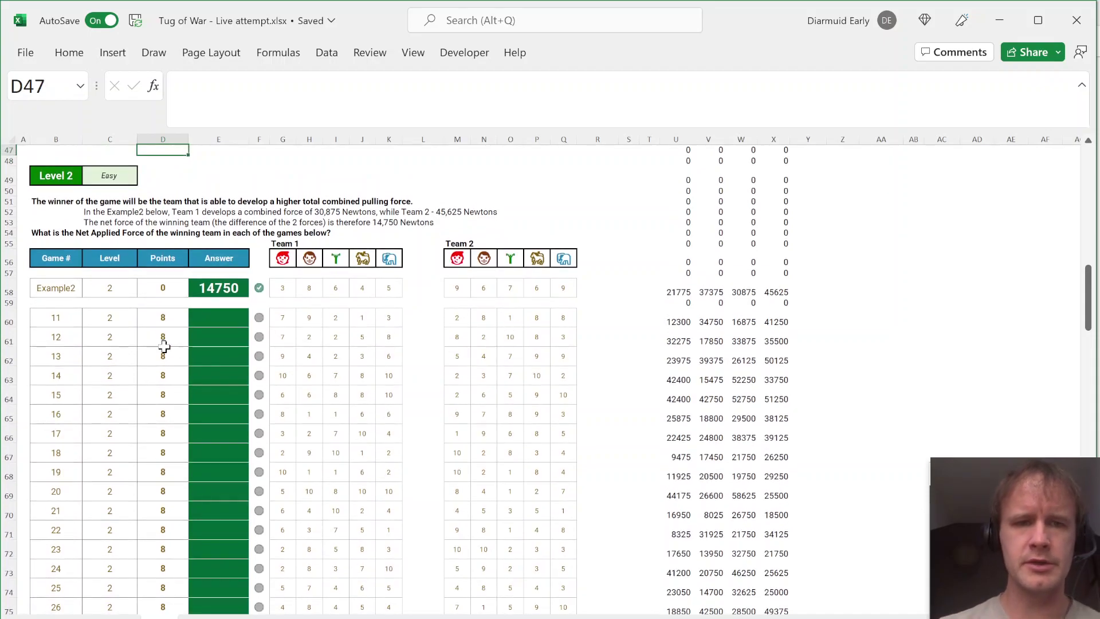
pyautogui.click(217, 317)
pyautogui.write('=a')
pyautogui.press('Tab')
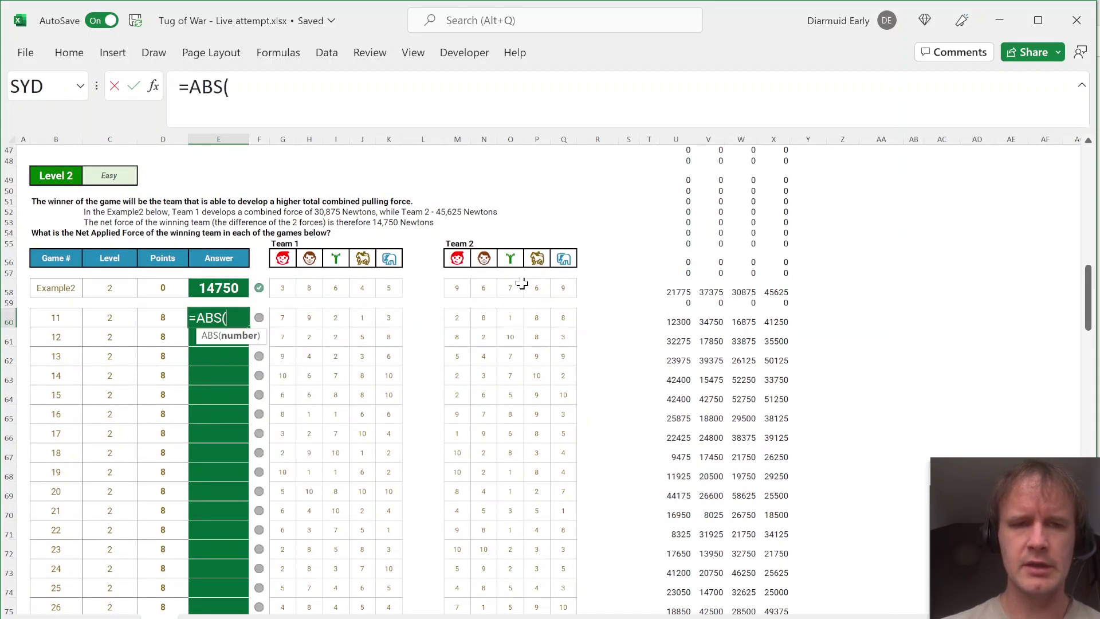
pyautogui.press('Right')
pyautogui.hotkey('ctrl', 'Right')
pyautogui.hotkey('ctrl', 'Right')
pyautogui.hotkey('ctrl', 'Right')
pyautogui.hotkey('ctrl', 'Right')
pyautogui.press('Right')
pyautogui.press('Right')
pyautogui.write('-')
pyautogui.press('Right')
pyautogui.hotkey('ctrl', 'Right')
pyautogui.hotkey('ctrl', 'Right')
pyautogui.hotkey('ctrl', 'Right')
pyautogui.hotkey('ctrl', 'Right')
pyautogui.hotkey('ctrl', 'Right')
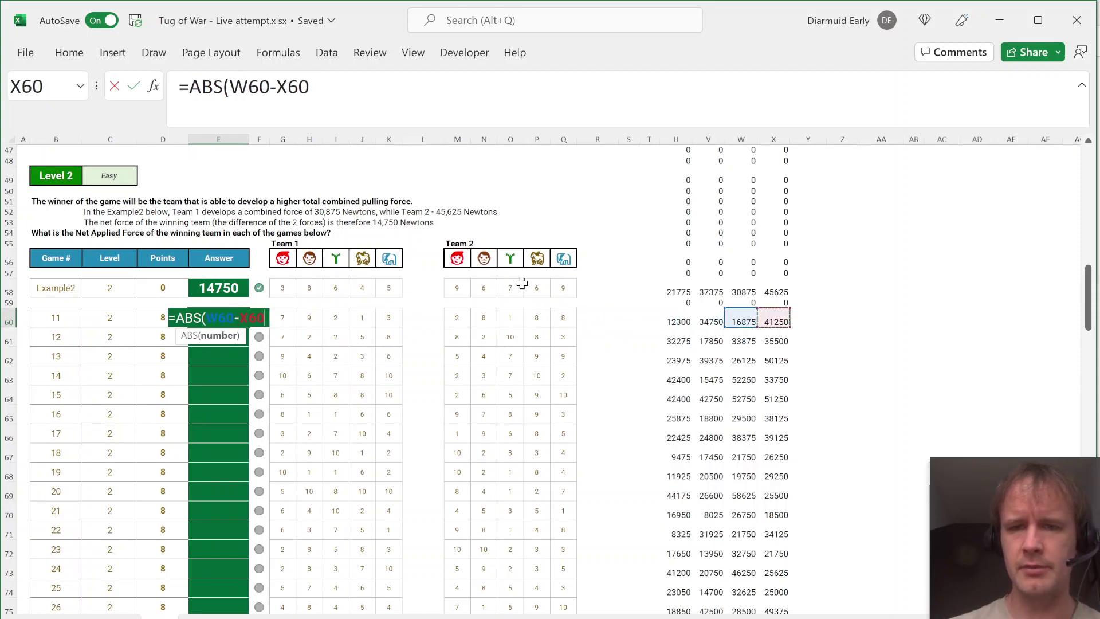
pyautogui.hotkey('ctrl', 'Right')
pyautogui.hotkey('ctrl', 'Left')
pyautogui.write(')')
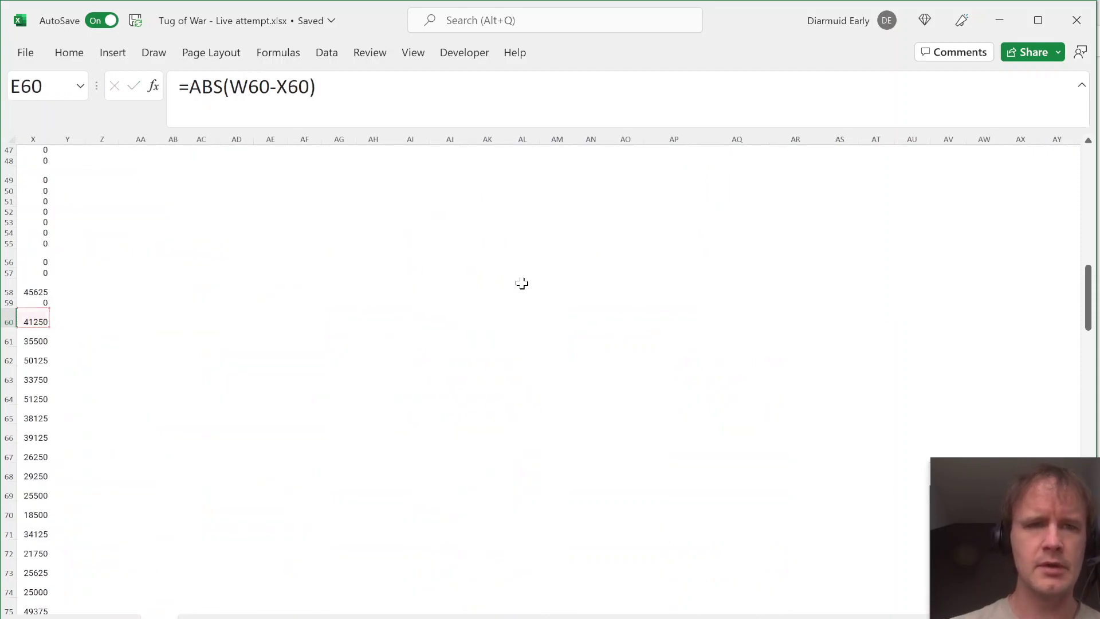
# Fill the Level 2 answer formula from E60 down through E79
pyautogui.hotkey('shift', 'Tab')
pyautogui.hotkey('shift', 'Down')
pyautogui.hotkey('shift', 'Down')
pyautogui.hotkey('shift', 'Down')
pyautogui.hotkey('shift', 'Down')
pyautogui.hotkey('shift', 'Down')
pyautogui.hotkey('shift', 'Down')
pyautogui.hotkey('shift', 'Down')
pyautogui.hotkey('shift', 'Down')
pyautogui.hotkey('shift', 'Down')
pyautogui.hotkey('shift', 'Down')
pyautogui.hotkey('shift', 'Down')
pyautogui.hotkey('shift', 'Down')
pyautogui.hotkey('shift', 'Down')
pyautogui.hotkey('shift', 'Down')
pyautogui.hotkey('shift', 'Down')
pyautogui.hotkey('shift', 'Down')
pyautogui.hotkey('shift', 'Down')
pyautogui.hotkey('shift', 'Down')
pyautogui.hotkey('shift', 'Down')
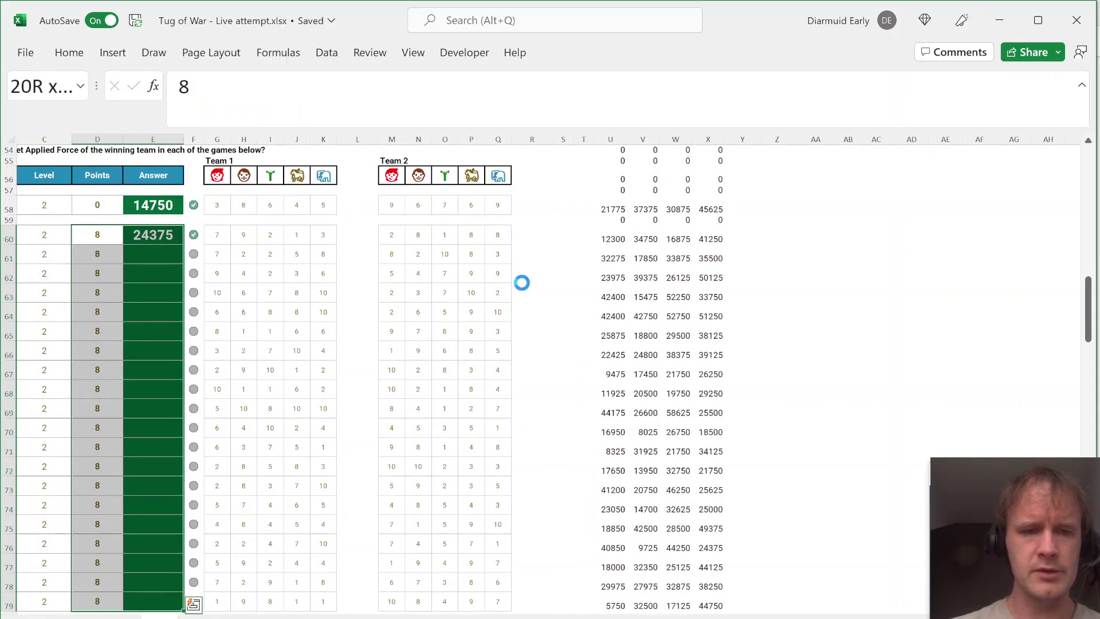
pyautogui.hotkey('ctrl', 'd')
pyautogui.press('Left')
pyautogui.press('Left')
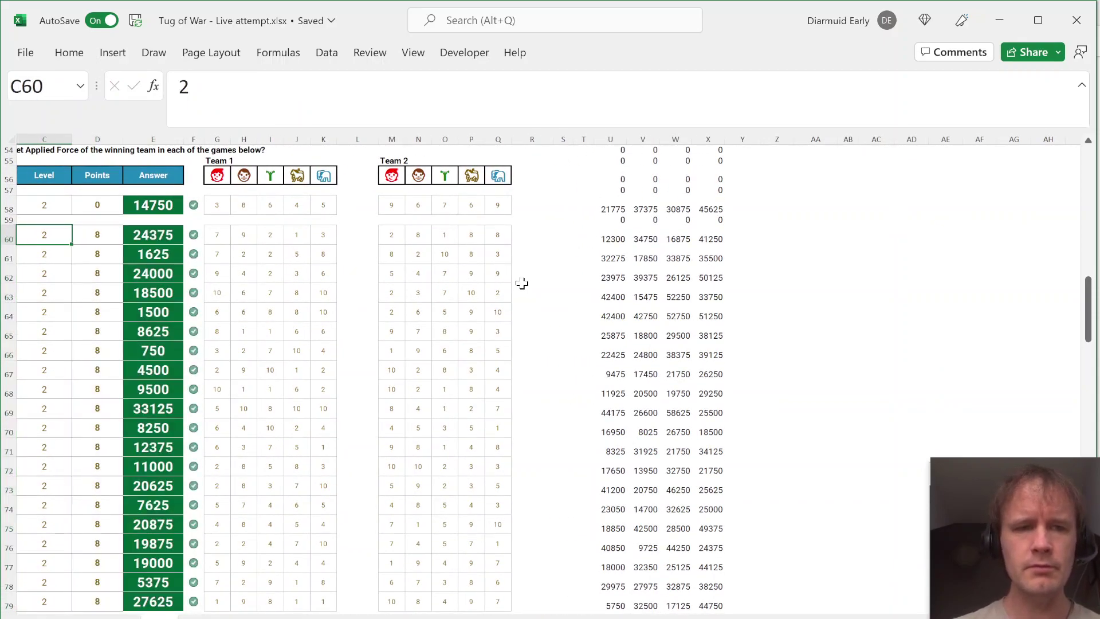
# Examine the Level 3 question and its table of games
pyautogui.press('Up')
pyautogui.press('Up')
pyautogui.press('Up')
pyautogui.press('Up')
pyautogui.press('Up')
pyautogui.press('Up')
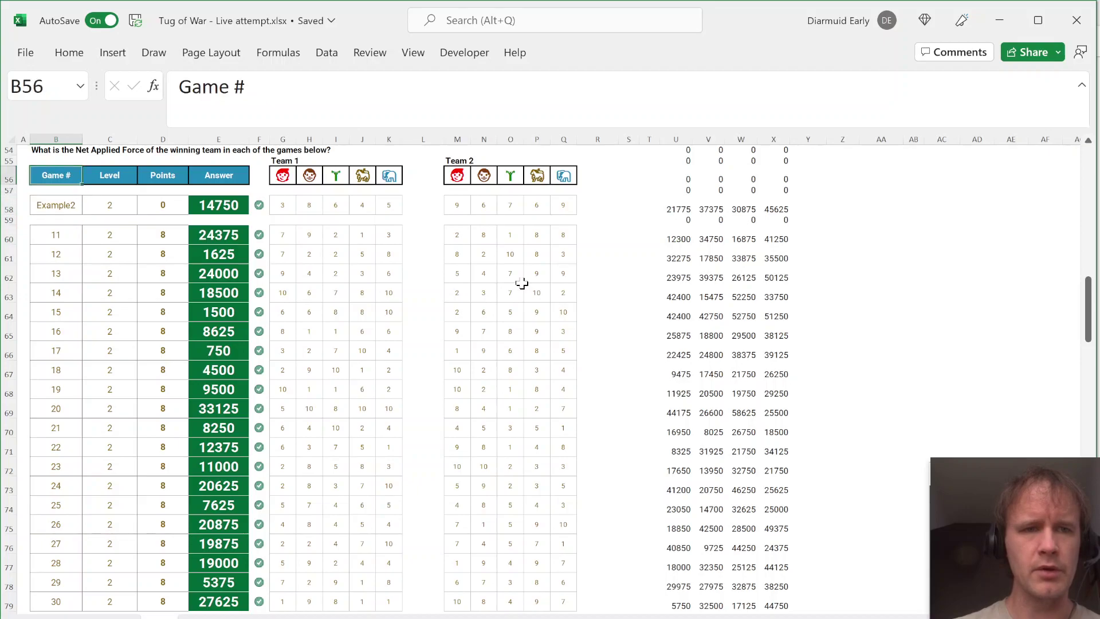
pyautogui.hotkey('shift', 'space')
pyautogui.press('Down')
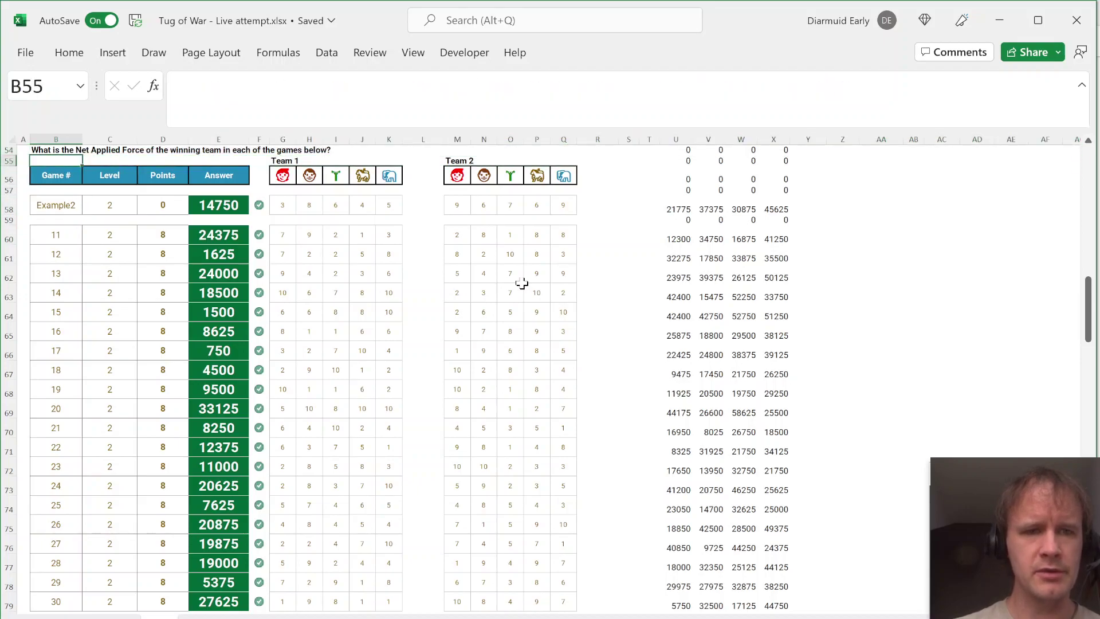
pyautogui.press('pagedown')
pyautogui.press('Down')
pyautogui.press('Down')
pyautogui.press('Down')
pyautogui.press('Down')
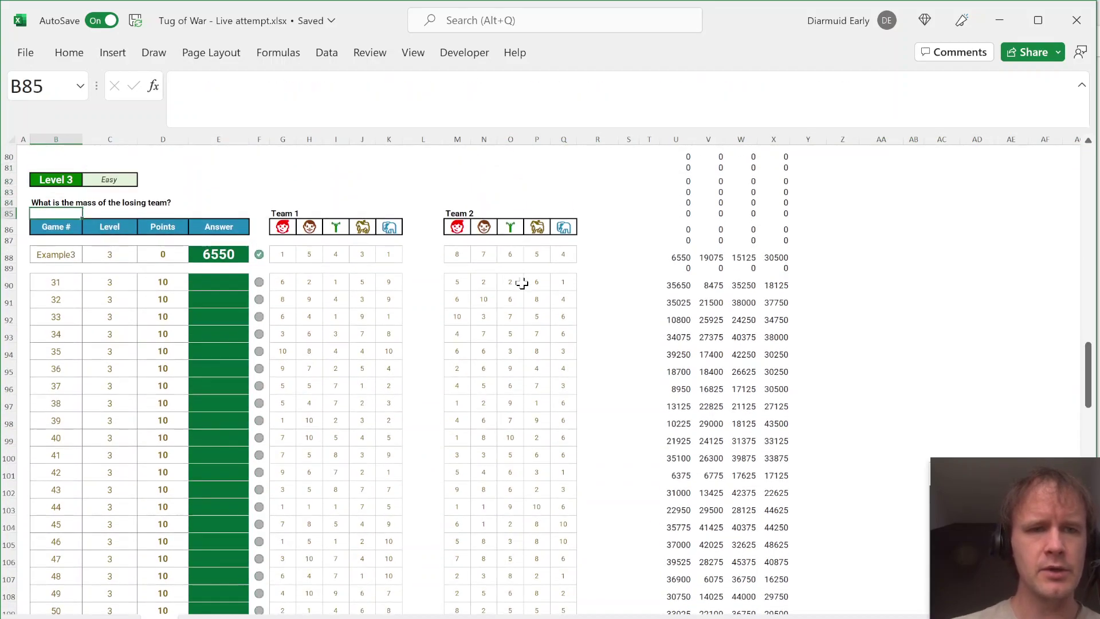
pyautogui.click(808, 254)
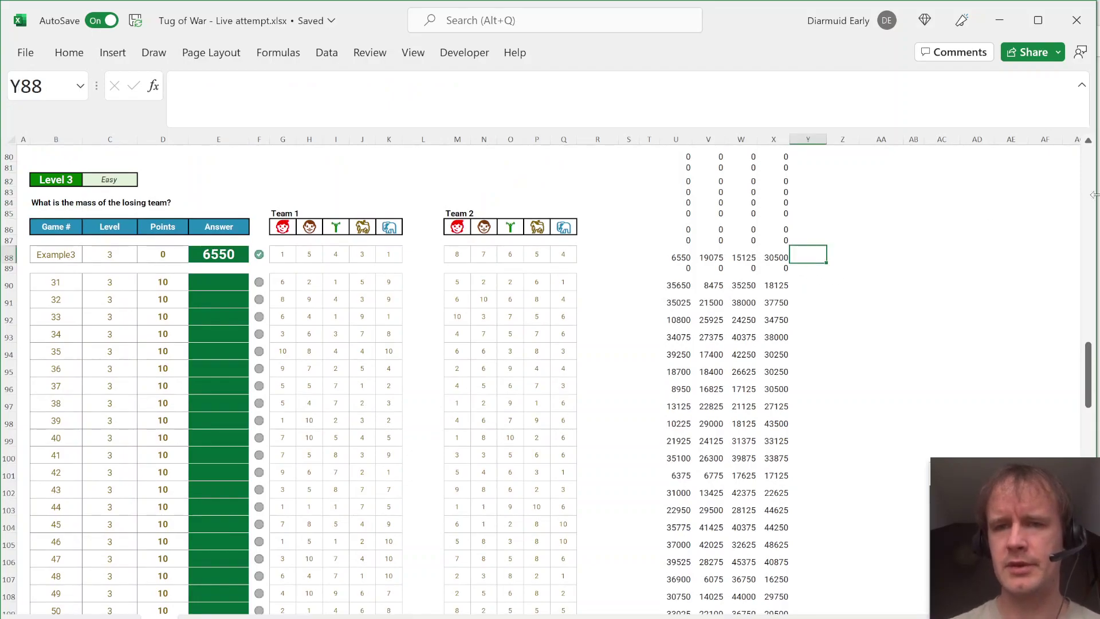
pyautogui.press('Down')
pyautogui.press('Down')
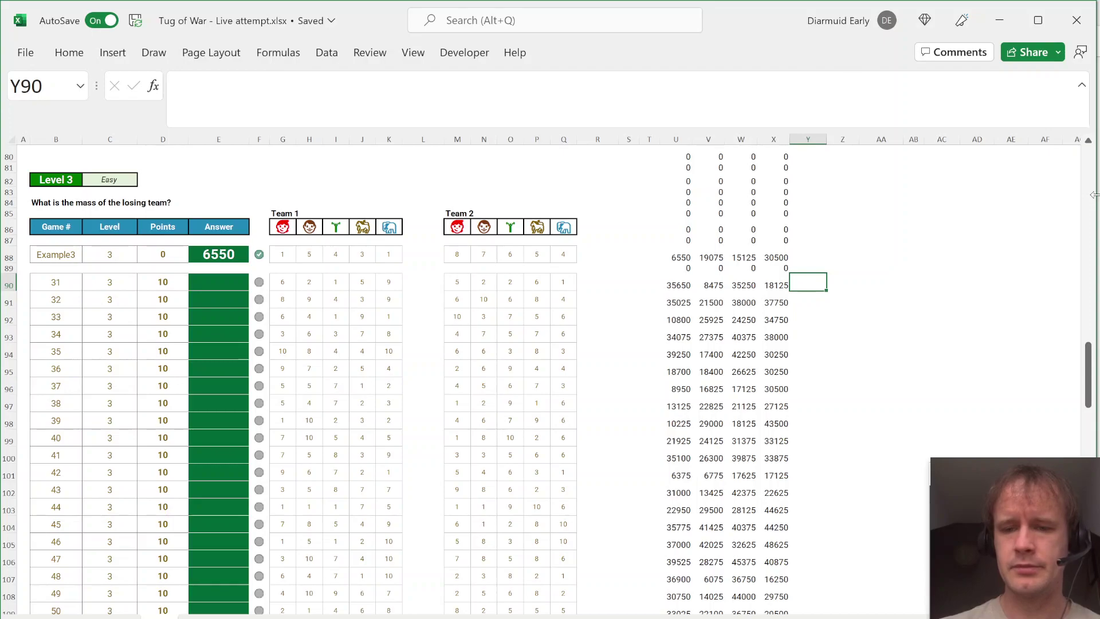
# Freeze the panes above row 34 so the headings in row 33 stay in view
pyautogui.press('Left')
pyautogui.hotkey('ctrl', 'Up')
pyautogui.press('Up')
pyautogui.press('Up')
pyautogui.press('Up')
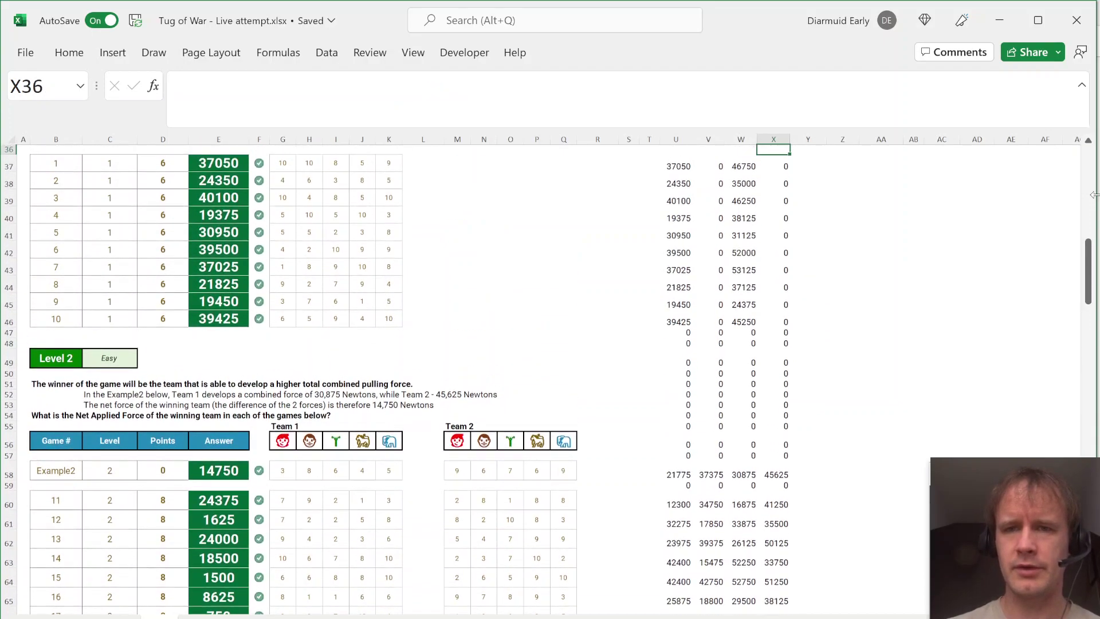
pyautogui.press('Down')
pyautogui.press('Up')
pyautogui.press('Up')
pyautogui.press('Up')
pyautogui.press('Up')
pyautogui.press('Up')
pyautogui.press('Up')
pyautogui.press('Up')
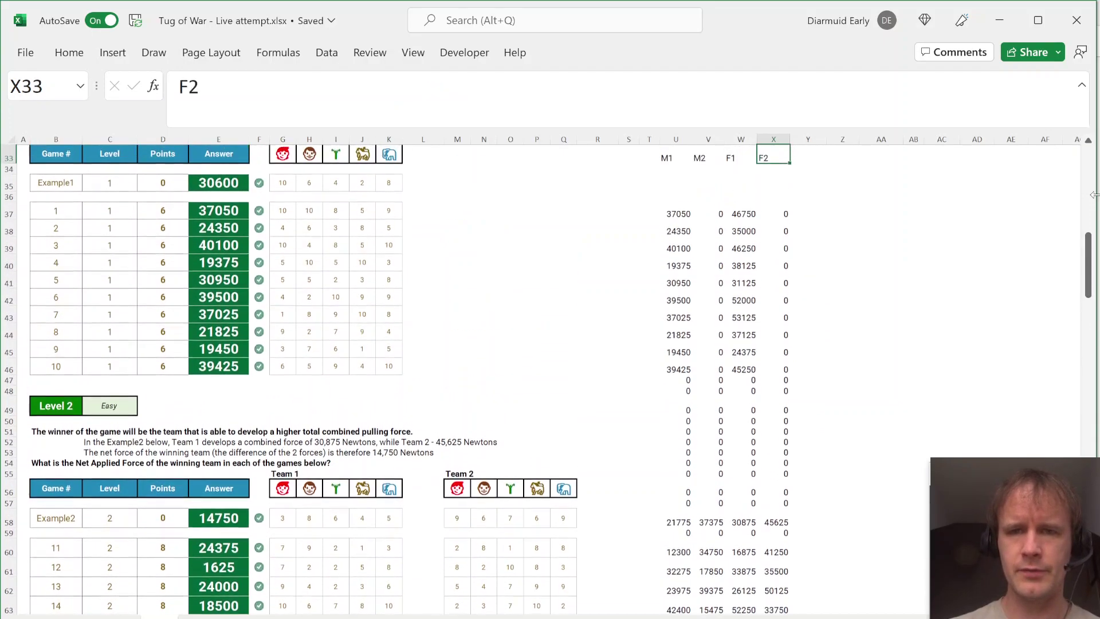
pyautogui.press('Down')
pyautogui.press('Down')
pyautogui.press('Down')
pyautogui.press('Down')
pyautogui.press('Down')
pyautogui.press('Down')
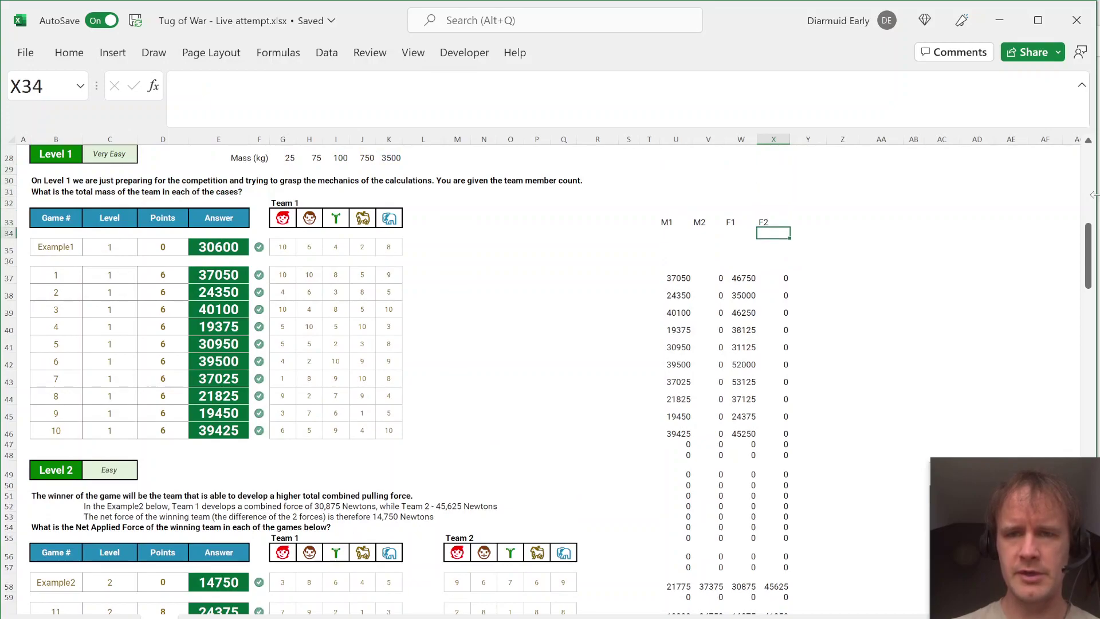
pyautogui.hotkey('shift', 'Down')
pyautogui.hotkey('shift', 'Down')
pyautogui.hotkey('shift', 'Down')
pyautogui.hotkey('shift', 'Down')
pyautogui.hotkey('shift', 'Down')
pyautogui.hotkey('shift', 'Down')
pyautogui.hotkey('shift', 'Down')
pyautogui.hotkey('shift', 'Down')
pyautogui.hotkey('shift', 'Down')
pyautogui.hotkey('shift', 'Down')
pyautogui.hotkey('shift', 'Down')
pyautogui.hotkey('shift', 'Down')
pyautogui.hotkey('shift', 'Down')
pyautogui.hotkey('shift', 'Down')
pyautogui.hotkey('shift', 'Down')
pyautogui.hotkey('shift', 'Down')
pyautogui.hotkey('shift', 'Down')
pyautogui.hotkey('shift', 'Down')
pyautogui.hotkey('shift', 'Down')
pyautogui.hotkey('shift', 'Down')
pyautogui.hotkey('shift', 'Down')
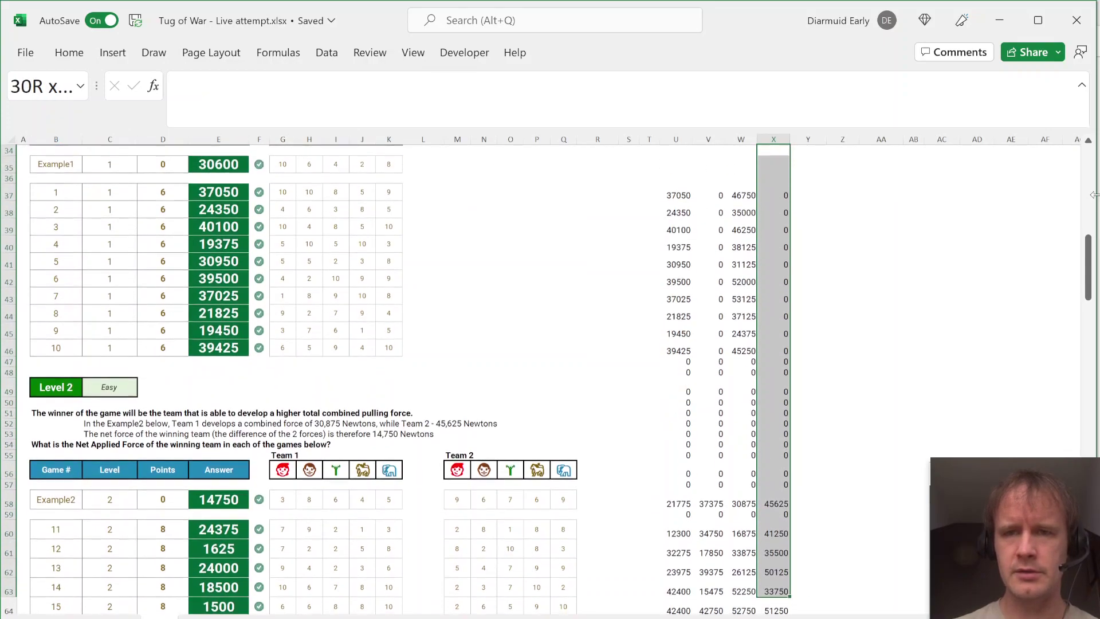
pyautogui.press('Up')
pyautogui.press('Down')
pyautogui.press('Home')
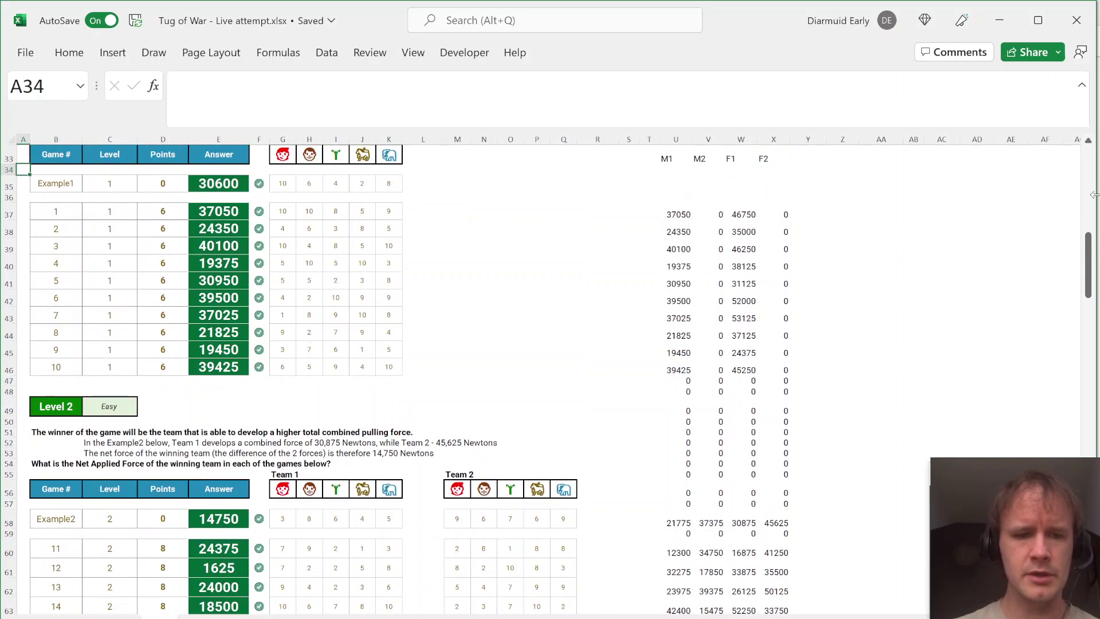
# Add the helper column heading Winner in Y33, beside the F2 heading
pyautogui.press('Right')
pyautogui.press('Right')
pyautogui.press('Right')
pyautogui.press('Right')
pyautogui.press('Right')
pyautogui.press('Right')
pyautogui.press('Right')
pyautogui.press('Right')
pyautogui.press('Right')
pyautogui.press('Right')
pyautogui.press('Right')
pyautogui.press('Right')
pyautogui.press('Right')
pyautogui.press('Right')
pyautogui.press('Right')
pyautogui.press('Right')
pyautogui.press('Right')
pyautogui.press('Right')
pyautogui.press('Right')
pyautogui.press('Right')
pyautogui.press('Up')
pyautogui.press('Right')
pyautogui.press('Right')
pyautogui.press('Right')
pyautogui.write('Winner')
pyautogui.press('Return')
# Enter =IF(W37>X37,1,2) in Y37 to identify the winning team of game 1
pyautogui.press('Down')
pyautogui.press('Down')
pyautogui.press('Down')
pyautogui.write('=')
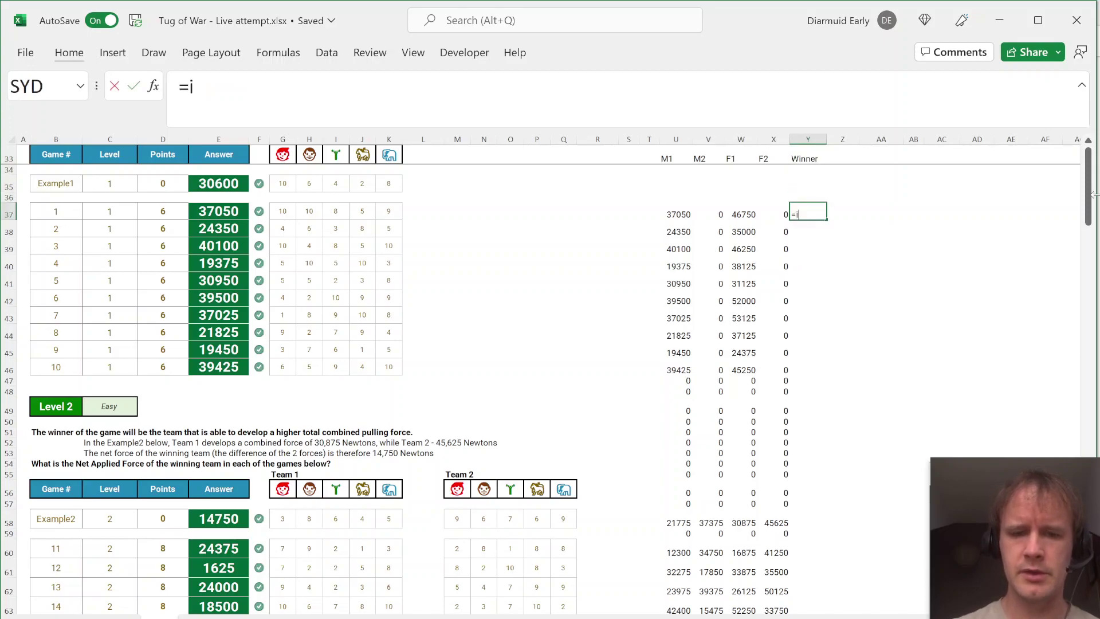
pyautogui.write('IF(')
pyautogui.press('Left')
pyautogui.press('Left')
pyautogui.write('>')
pyautogui.press('Left')
pyautogui.write(',1,2)')
pyautogui.press('Return')
# Fill the Winner formula from Y37 down to Y202
pyautogui.press('Left')
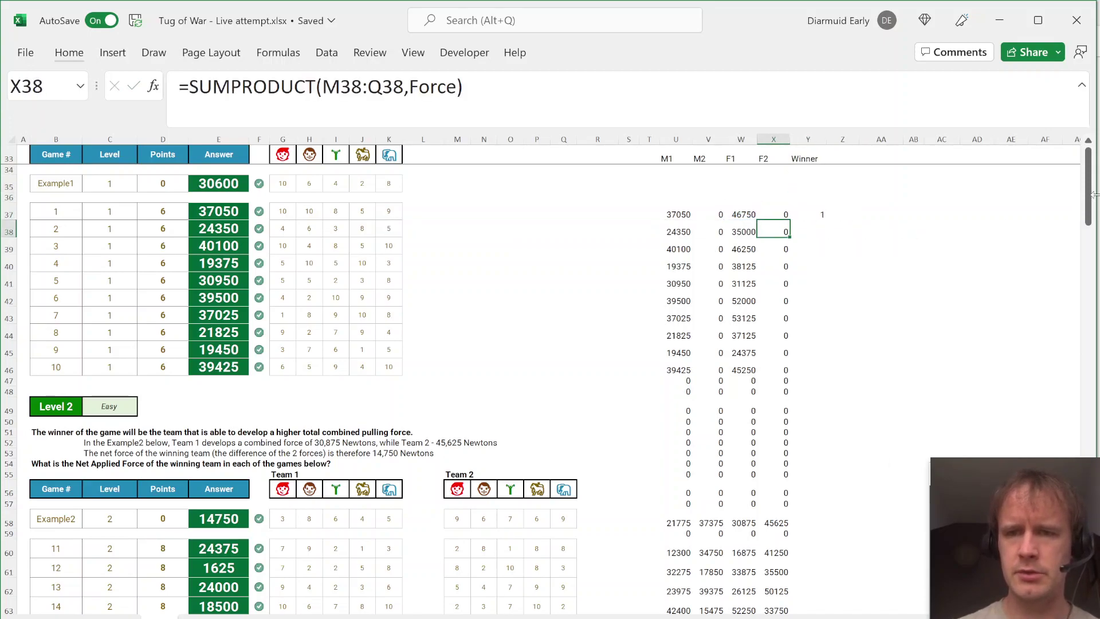
pyautogui.hotkey('ctrl', 'Down')
pyautogui.press('Right')
pyautogui.hotkey('ctrl', 'shift', 'Up')
pyautogui.hotkey('ctrl', 'd')
# Check the Winner column against the team forces down through the Level 3 games
pyautogui.press('Up')
pyautogui.press('Up')
pyautogui.press('Up')
pyautogui.press('Up')
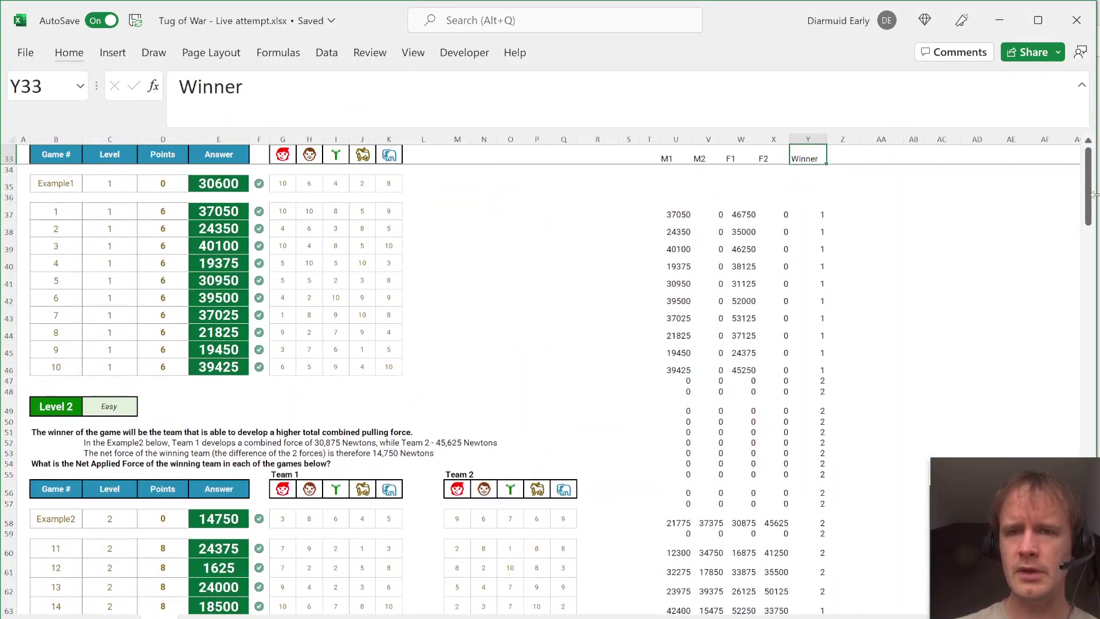
pyautogui.press('Down')
pyautogui.press('Down')
pyautogui.press('pagedown')
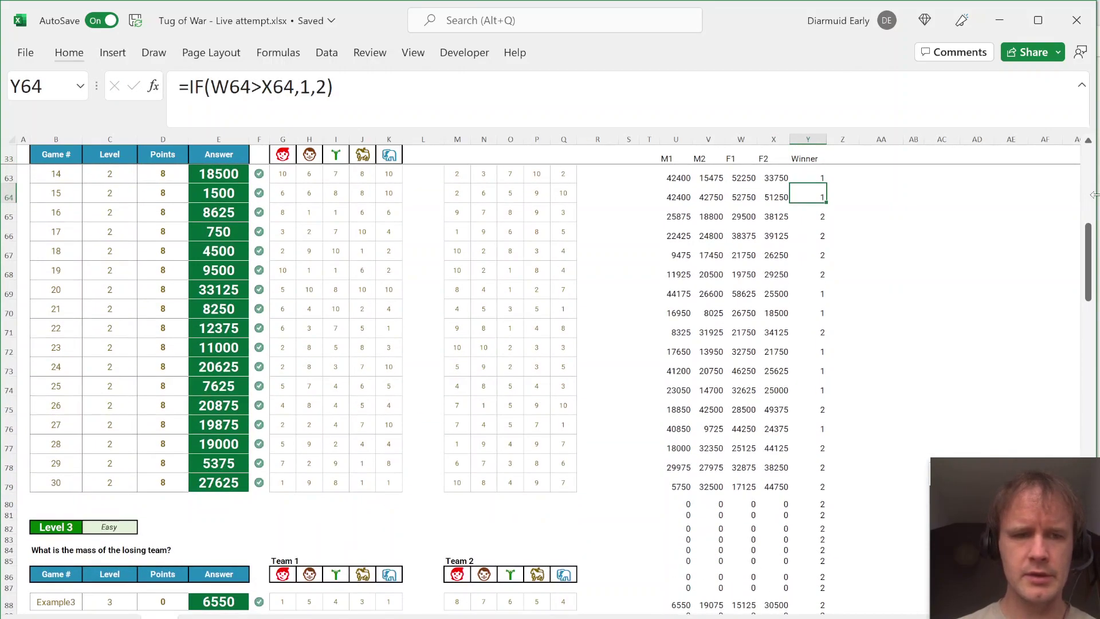
pyautogui.press('pagedown')
pyautogui.press('Up')
pyautogui.press('Up')
pyautogui.press('Up')
pyautogui.press('Up')
pyautogui.press('Up')
pyautogui.press('Up')
pyautogui.press('Up')
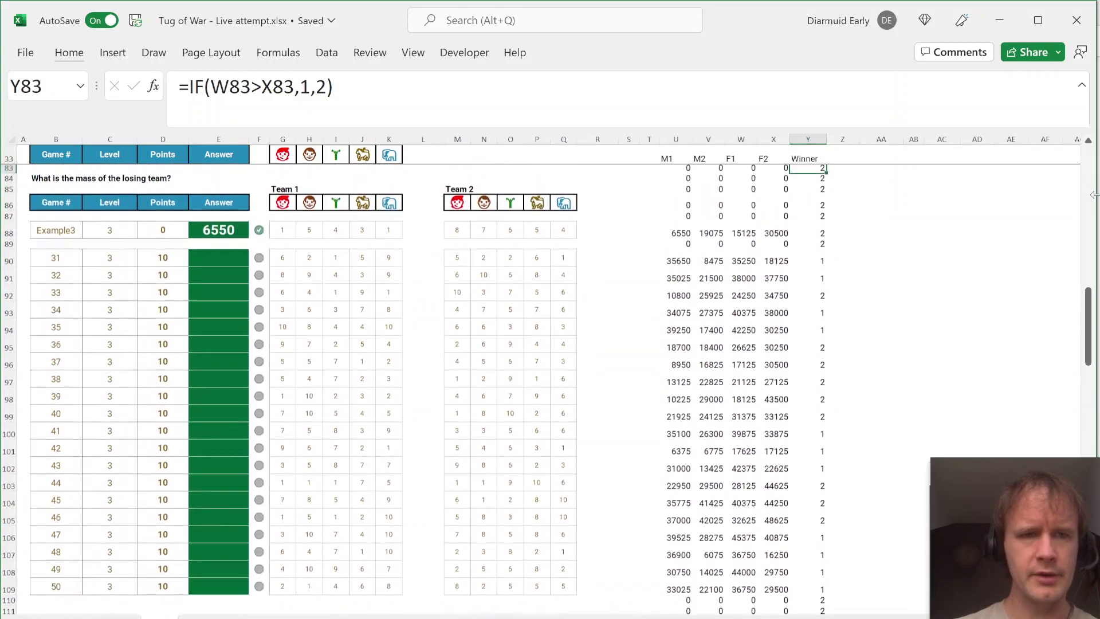
pyautogui.press('Up')
pyautogui.press('Up')
# Add the helper column heading Loser in Z33, beside the Winner heading
pyautogui.hotkey('ctrl', 'Up')
pyautogui.press('Up')
pyautogui.press('Up')
pyautogui.press('Up')
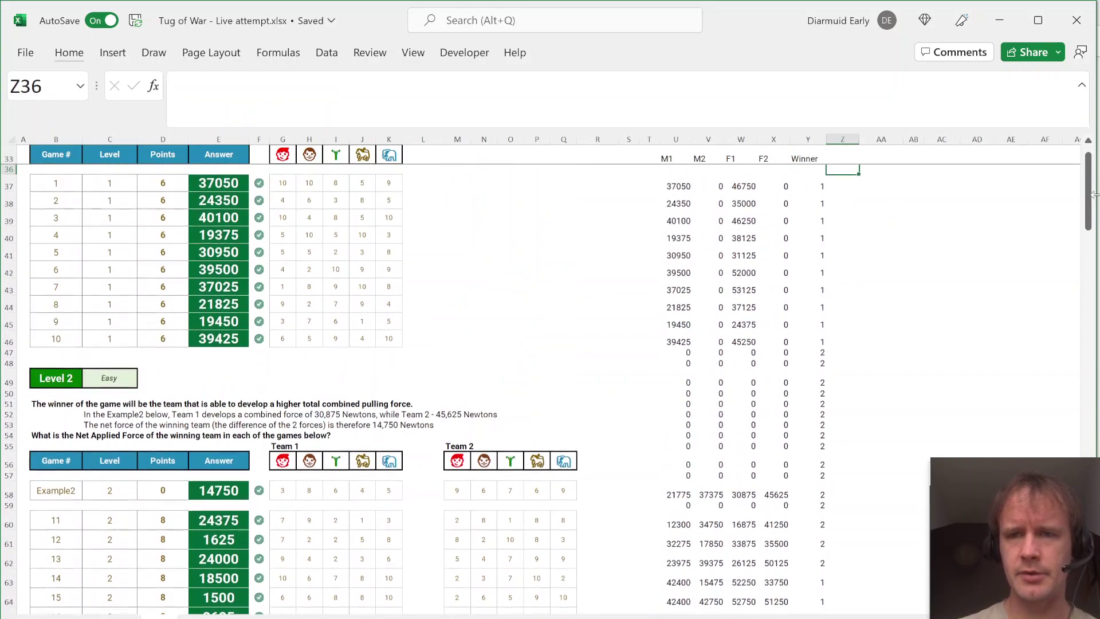
pyautogui.press('Up')
pyautogui.press('Right')
pyautogui.write('Loser')
pyautogui.press('Return')
# Enter =3-Y37 in Z37 to derive the losing team of game 1 from its winner
pyautogui.press('Down')
pyautogui.press('Down')
pyautogui.press('Down')
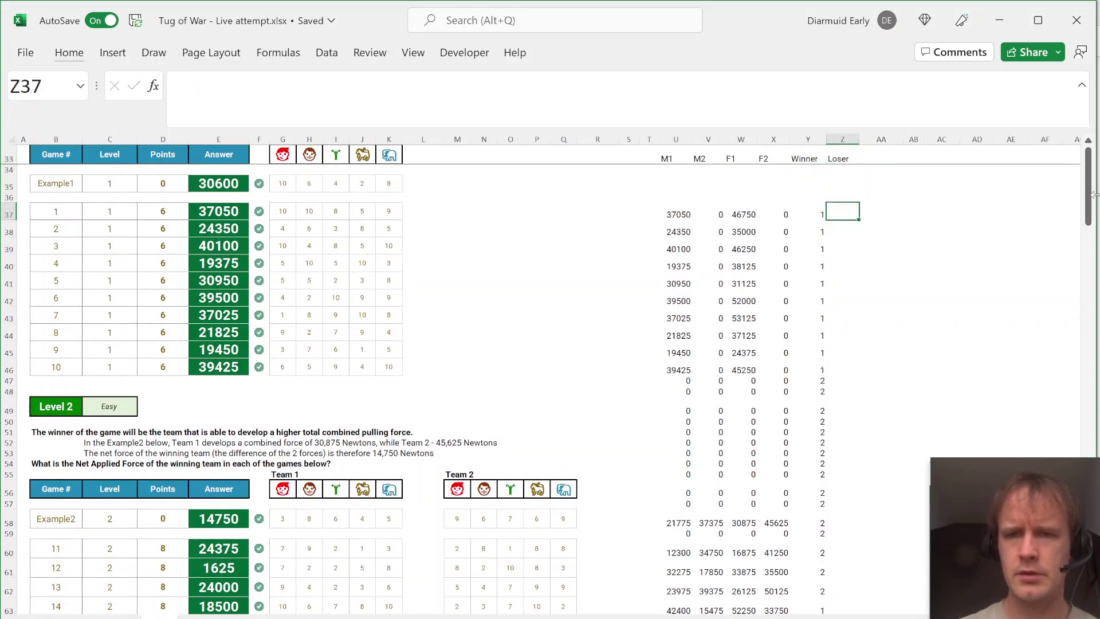
pyautogui.write('=3-')
pyautogui.press('Left')
pyautogui.press('Return')
# Fill the Loser formula from Z37 down to Z202
pyautogui.press('Left')
pyautogui.hotkey('ctrl', 'Down')
pyautogui.press('Right')
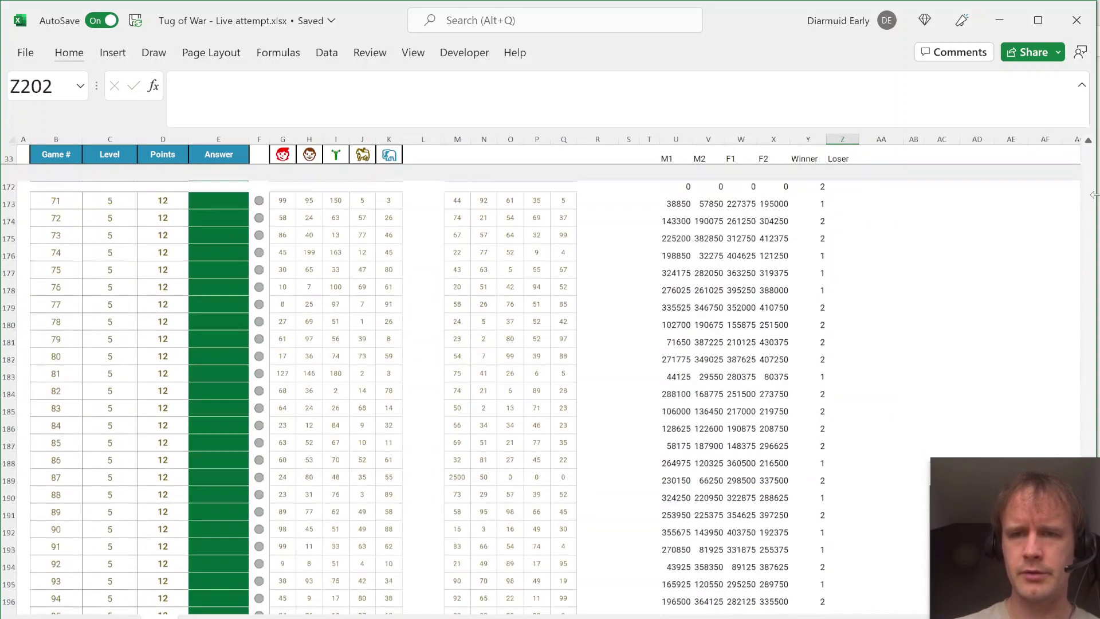
pyautogui.hotkey('ctrl', 'shift', 'Up')
pyautogui.hotkey('ctrl', 'd')
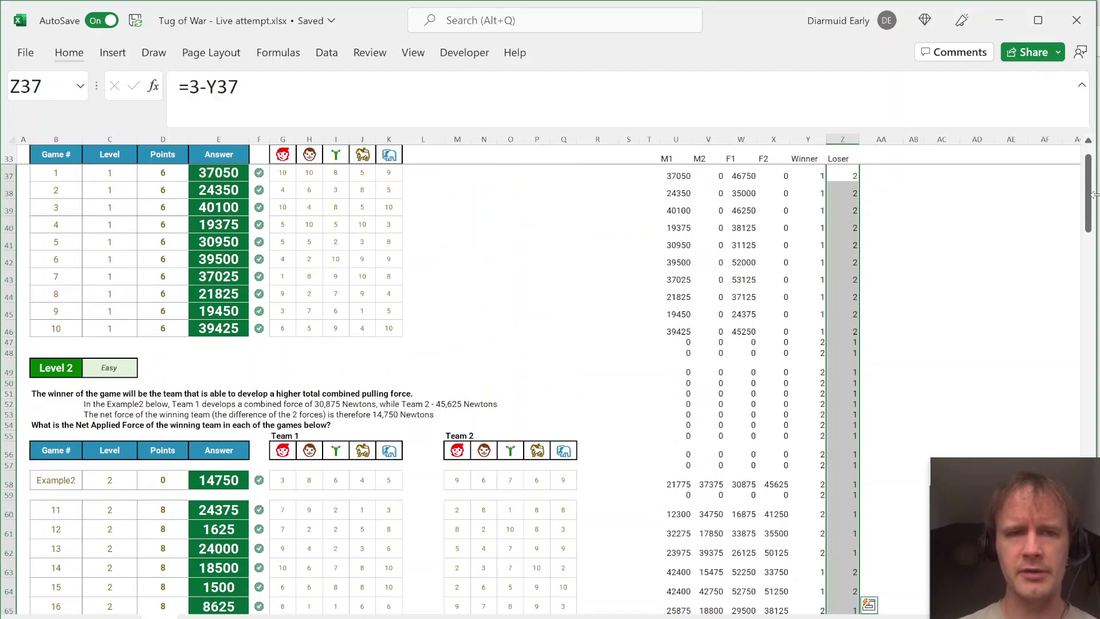
# Enter =INDEX(U90:V90,Z90) in E90 to return the losing team's mass for game 31
pyautogui.press('pagedown')
pyautogui.press('pagedown')
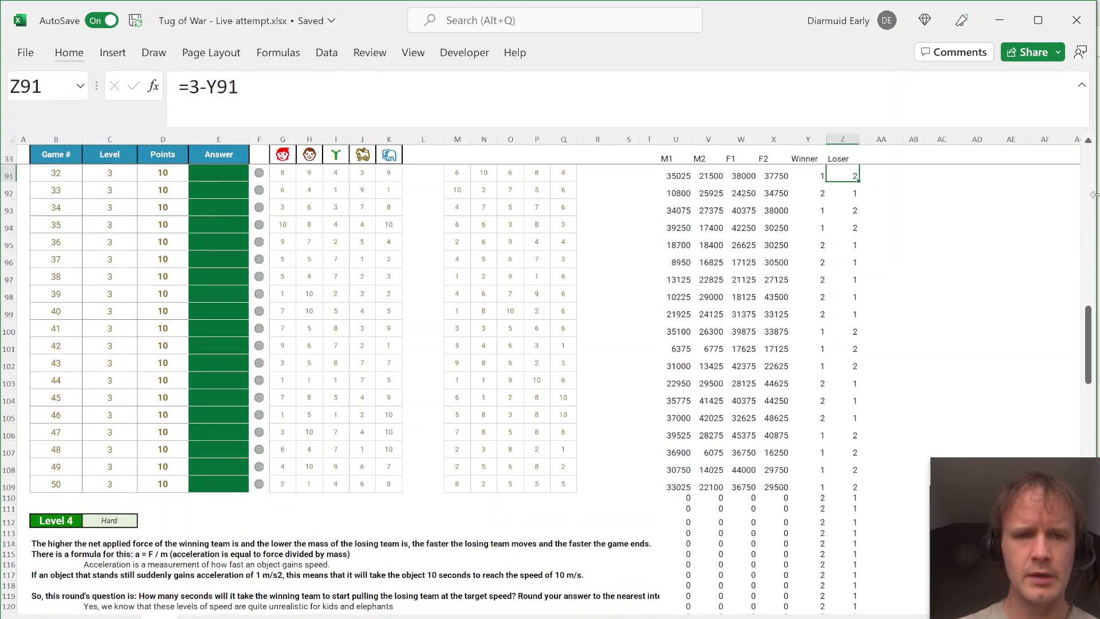
pyautogui.press('pageup')
pyautogui.click(218, 605)
pyautogui.press('Up')
pyautogui.write('=INDEX(')
pyautogui.hotkey('ctrl', 'Right')
pyautogui.hotkey('ctrl', 'Right')
pyautogui.hotkey('ctrl', 'Right')
pyautogui.hotkey('ctrl', 'Right')
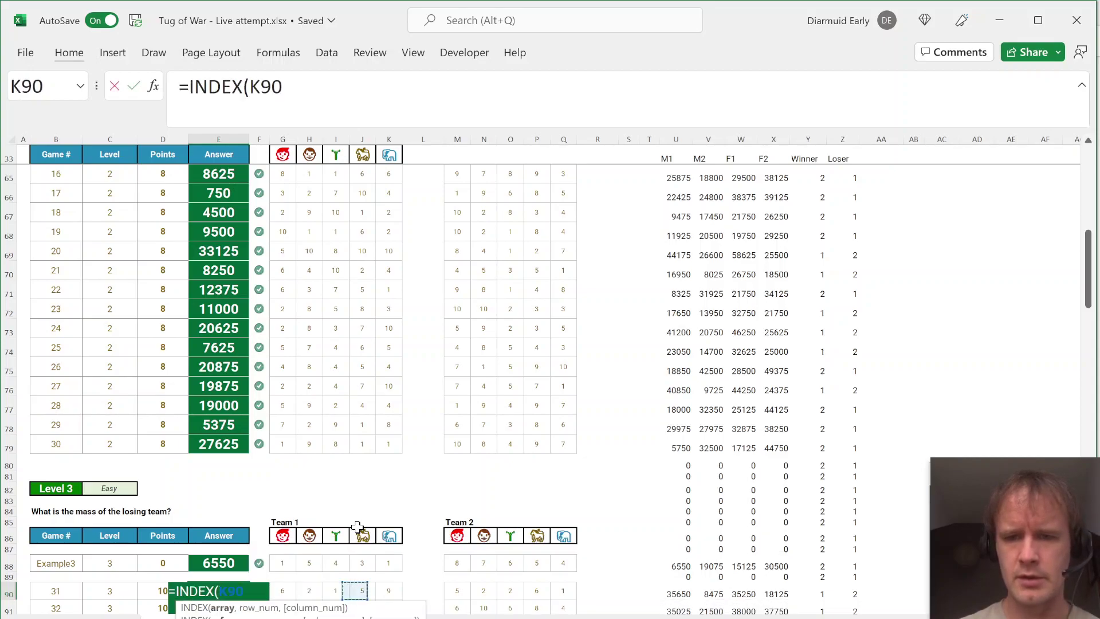
pyautogui.press('Right')
pyautogui.press('Right')
pyautogui.press('Right')
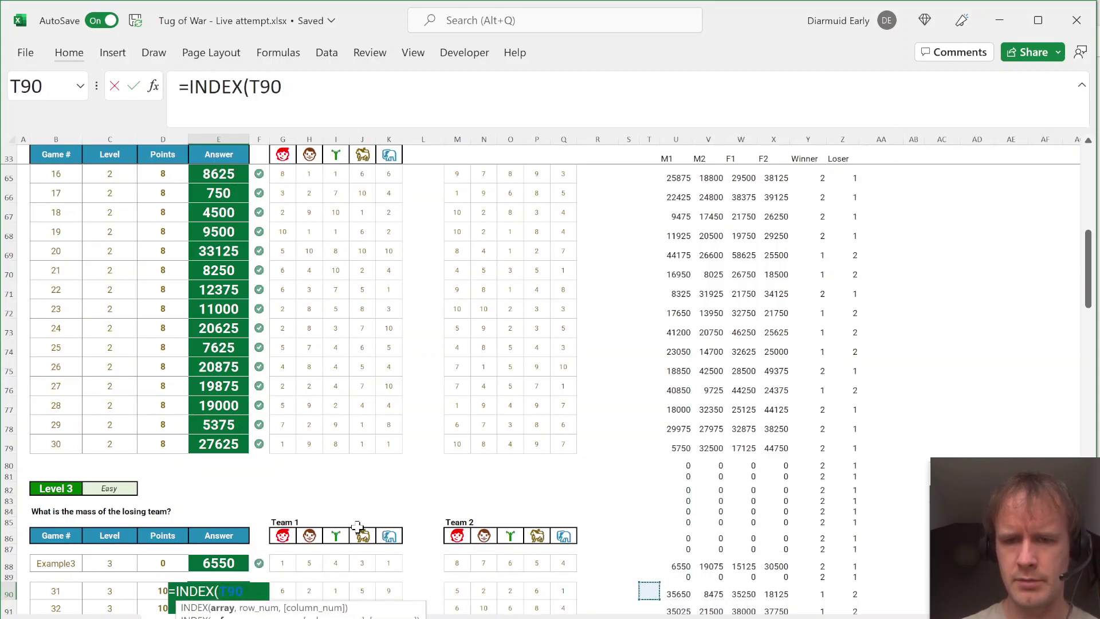
pyautogui.press('Right')
pyautogui.hotkey('shift', 'Right')
pyautogui.write(',')
pyautogui.press('Right')
pyautogui.hotkey('ctrl', 'Right')
pyautogui.hotkey('ctrl', 'Right')
pyautogui.hotkey('ctrl', 'Right')
pyautogui.hotkey('ctrl', 'Right')
pyautogui.hotkey('ctrl', 'Right')
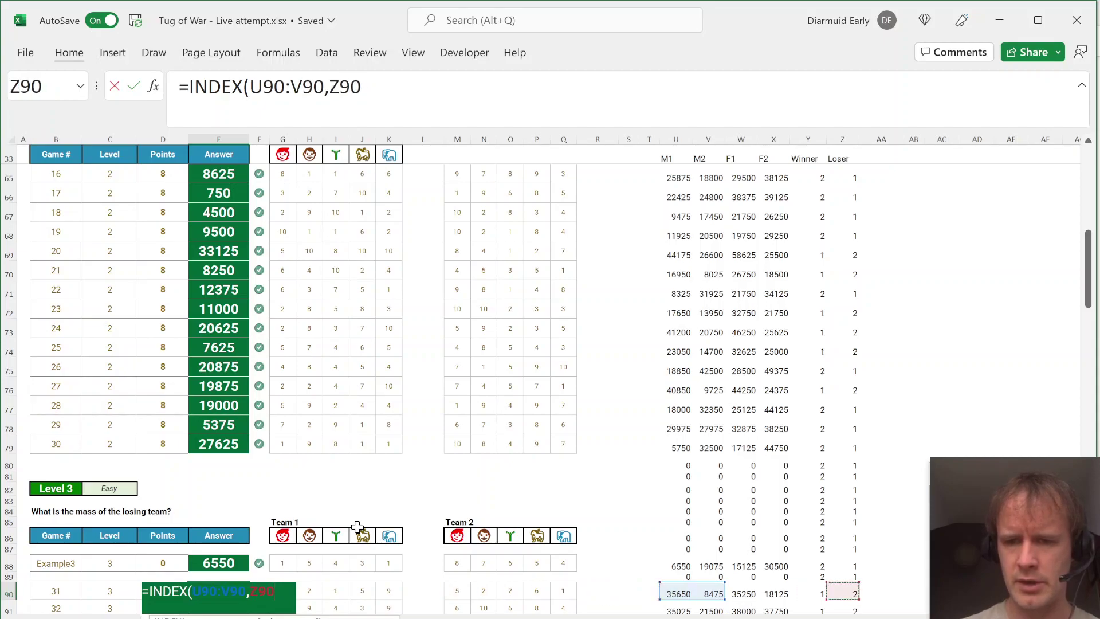
pyautogui.write(')')
pyautogui.hotkey('ctrl', 'Return')
# Fill the Level 3 answer formula from E90 down to E109 for games 31 to 50
pyautogui.press('Left')
pyautogui.hotkey('ctrl', 'shift', 'Down')
pyautogui.hotkey('shift', 'Right')
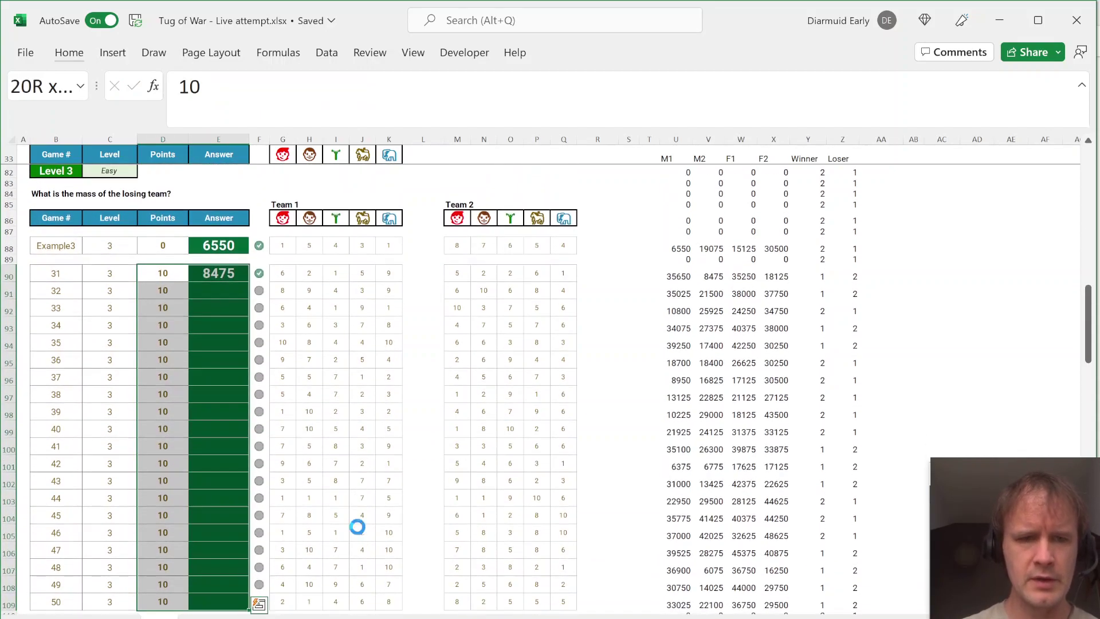
pyautogui.hotkey('ctrl', 'd')
pyautogui.hotkey('ctrl', 'q')
pyautogui.press('Escape')
# Examine the Level 4 rules, the Example4 calculation and the Target Speed column alongside the helper columns
pyautogui.press('Left')
pyautogui.press('Right')
pyautogui.press('pagedown')
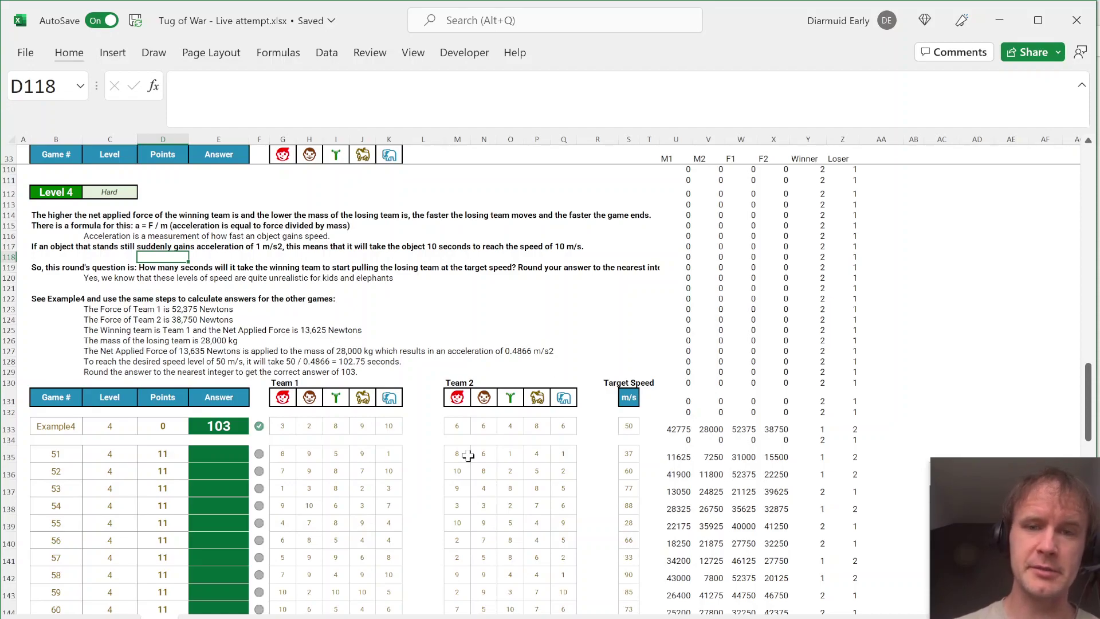
pyautogui.click(628, 139)
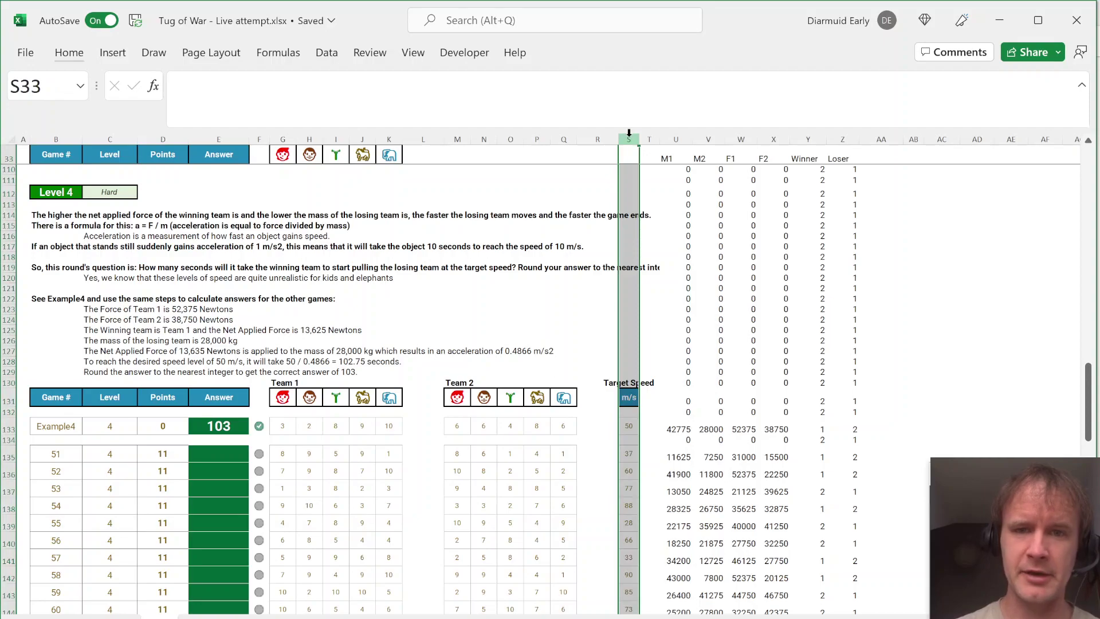
pyautogui.click(629, 425)
pyautogui.hotkey('ctrl', 'Right')
pyautogui.hotkey('ctrl', 'Right')
pyautogui.press('Right')
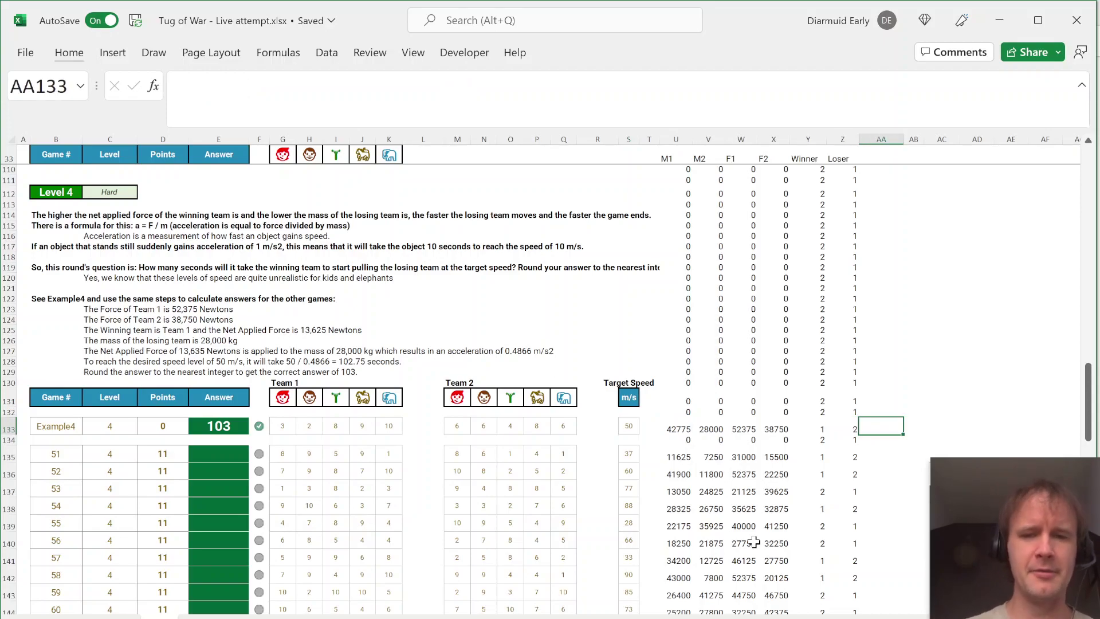
pyautogui.press('Left')
pyautogui.press('Down')
pyautogui.press('Down')
pyautogui.press('Right')
pyautogui.press('Up')
pyautogui.press('Up')
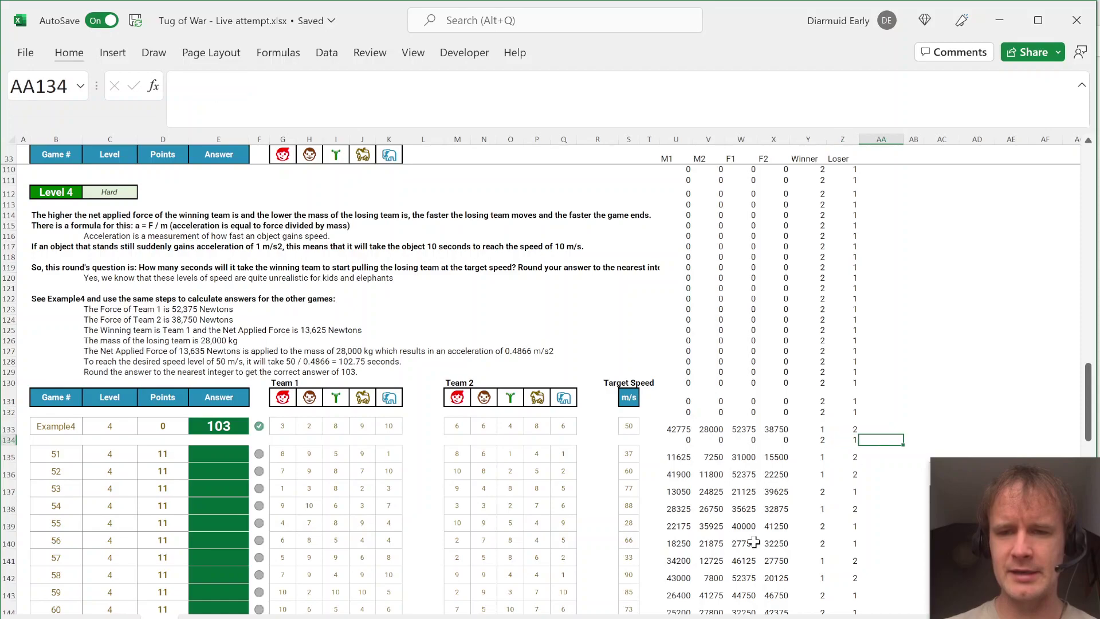
# Add the helper column heading NAF in AA33, beside the Loser heading
pyautogui.click(870, 158)
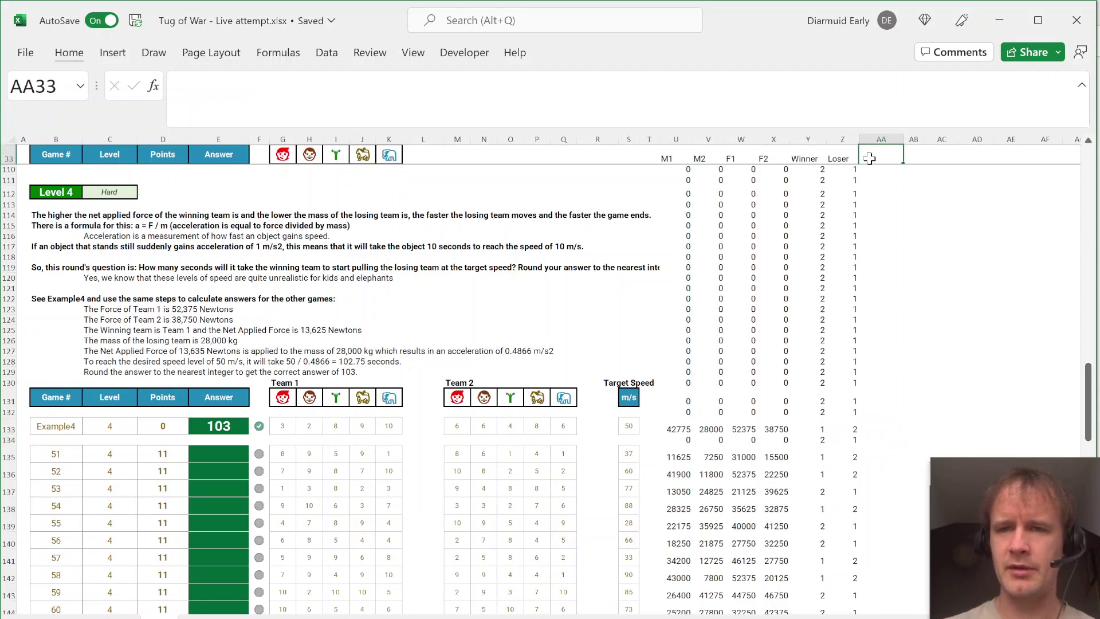
pyautogui.write('NAF')
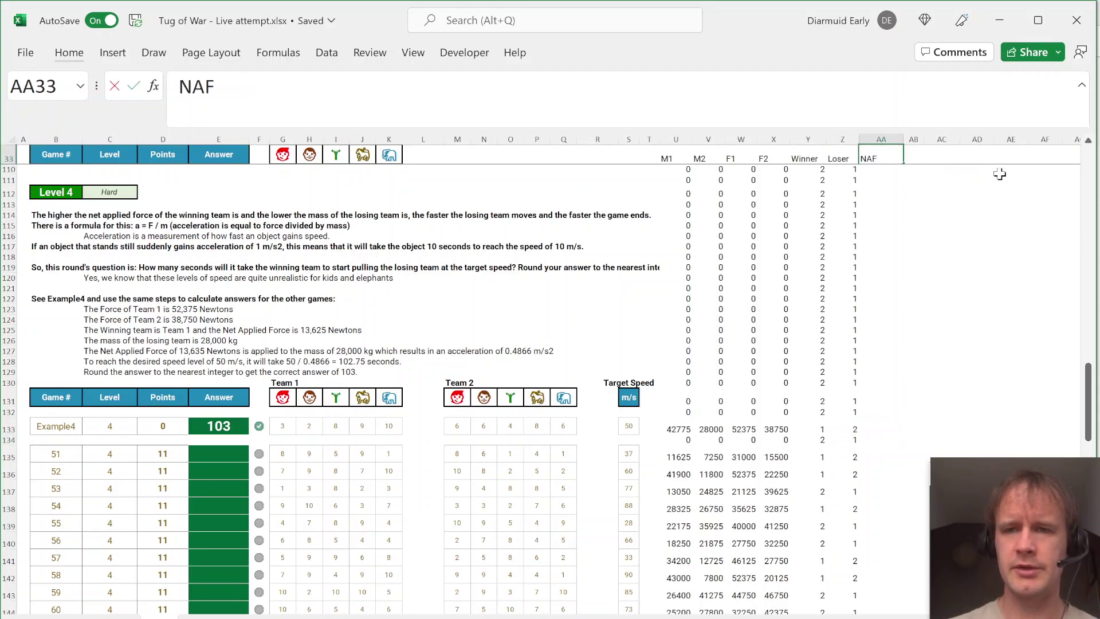
pyautogui.press('Return')
# Enter =ABS(W37-X37) in AA37 to calculate the net applied force of game 1
pyautogui.press('Down')
pyautogui.press('Left')
pyautogui.press('Right')
pyautogui.press('Down')
pyautogui.press('Down')
pyautogui.write('=abs(')
pyautogui.press('Left')
pyautogui.press('Left')
pyautogui.press('Left')
pyautogui.press('Left')
pyautogui.press('Left')
pyautogui.press('Right')
pyautogui.write('-')
pyautogui.press('Left')
pyautogui.press('Left')
pyautogui.press('Left')
pyautogui.hotkey('ctrl', 'Return')
# Fill the NAF formula from AA37 down to the last row of the Loser column
pyautogui.press('Left')
pyautogui.hotkey('ctrl', 'Down')
pyautogui.press('Right')
pyautogui.hotkey('ctrl', 'shift', 'Up')
pyautogui.hotkey('ctrl', 'd')
# Add the helper column heading Lose mass in AB33, beside the NAF heading
pyautogui.hotkey('ctrl', 'Up')
pyautogui.press('Up')
pyautogui.hotkey('ctrl', 'Up')
pyautogui.press('Right')
pyautogui.press('Down')
pyautogui.press('Up')
pyautogui.write('Lose mass')
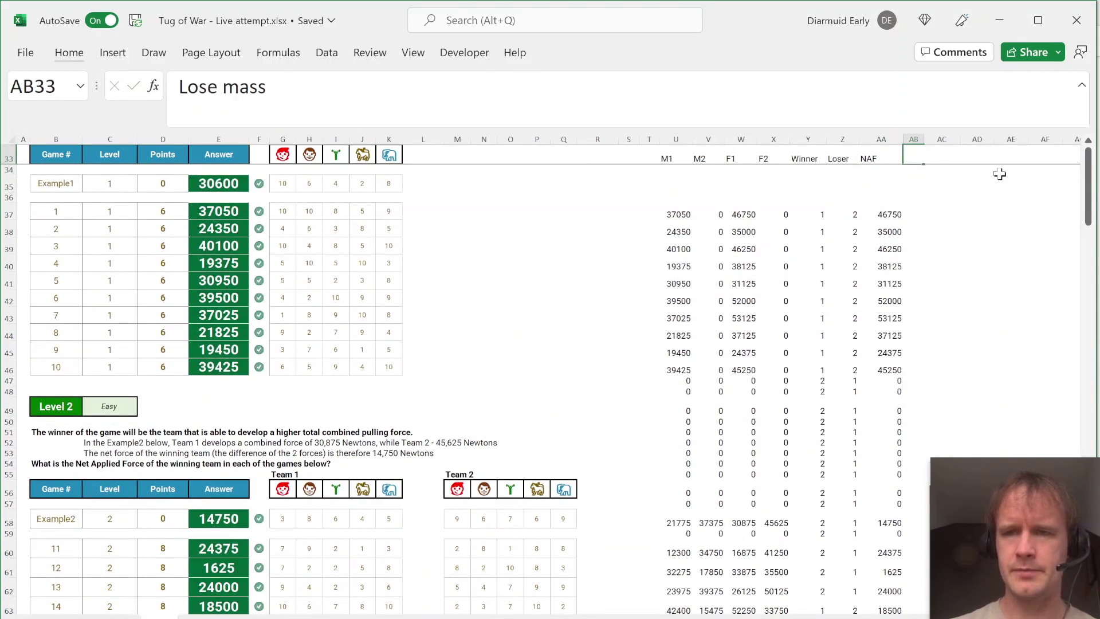
pyautogui.press('Return')
# Enter =INDEX(U37:V37,Z37) in AB37 to pick the losing team's mass for game 1
pyautogui.press('Down')
pyautogui.press('Down')
pyautogui.press('Down')
pyautogui.write('=INDEX(')
pyautogui.hotkey('ctrl', 'Left')
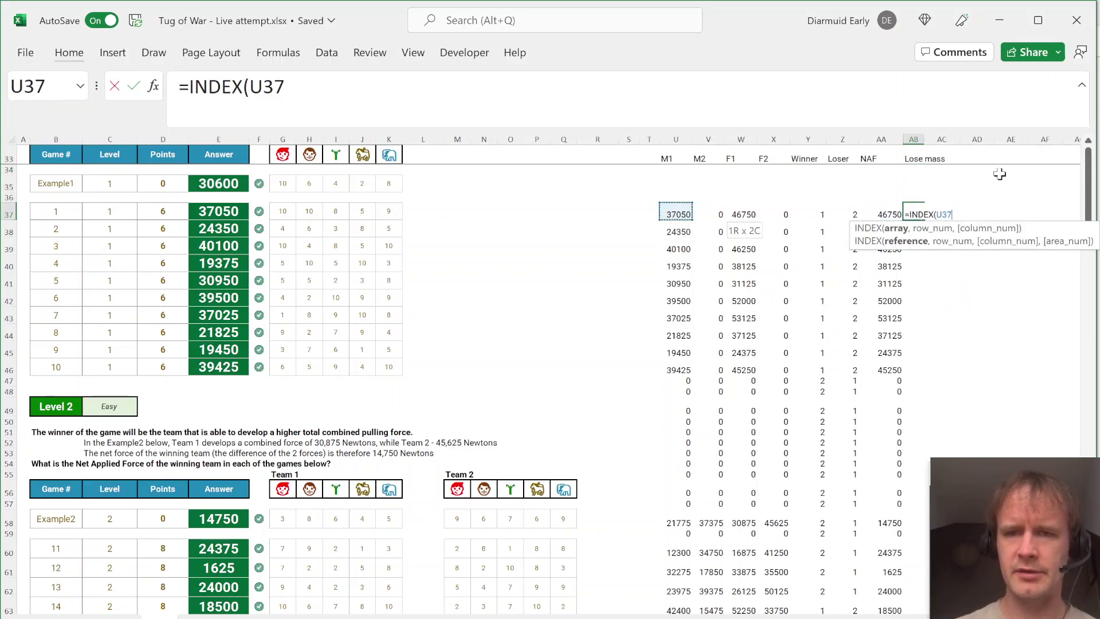
pyautogui.hotkey('shift', 'Right')
pyautogui.write(',')
pyautogui.press('Left')
pyautogui.press('Left')
pyautogui.write(')')
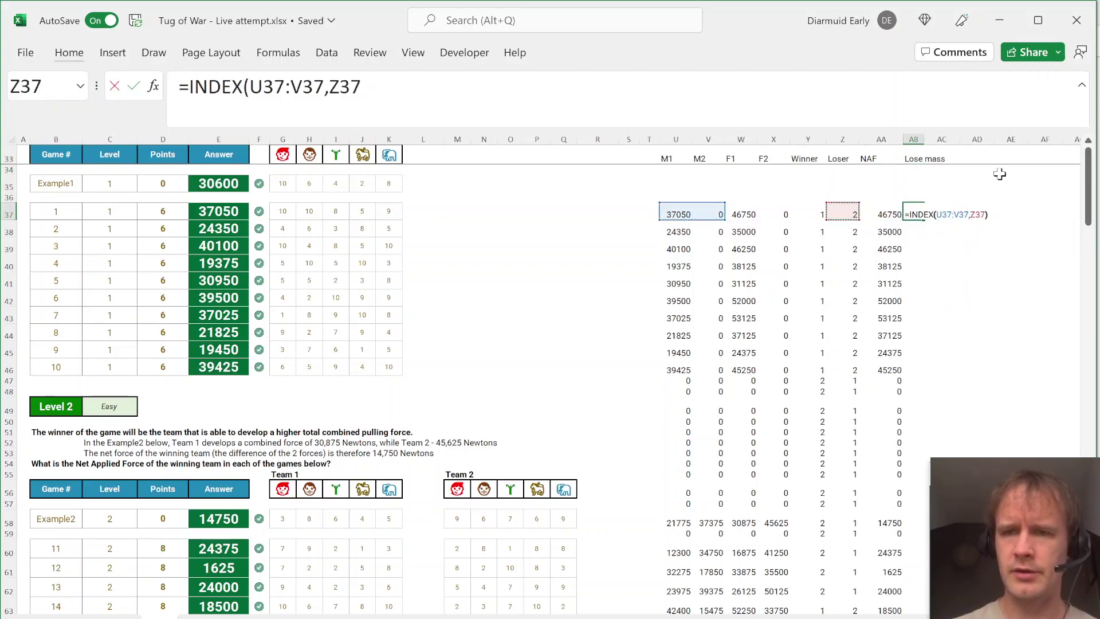
pyautogui.press('Return')
# Fill the Lose mass formula from AB37 down to the last row of the NAF column
pyautogui.press('Left')
pyautogui.hotkey('ctrl', 'Down')
pyautogui.press('Right')
pyautogui.hotkey('ctrl', 'shift', 'Up')
pyautogui.hotkey('ctrl', 'd')
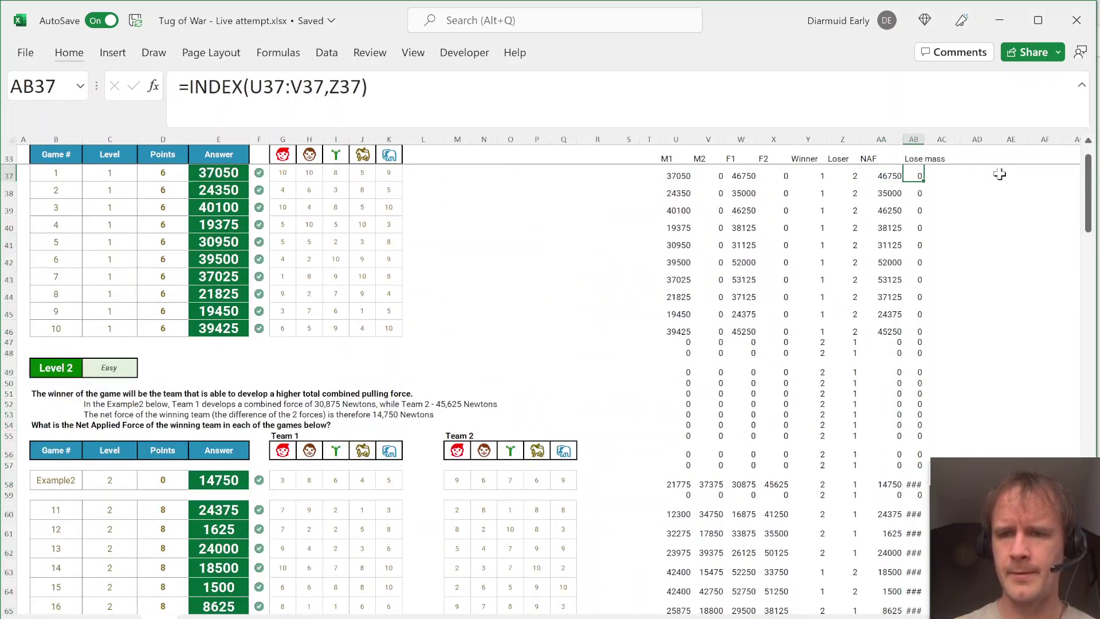
# AutoFit the width of column AB to the Lose mass values in the Level 3 rows
pyautogui.press('pagedown')
pyautogui.press('pagedown')
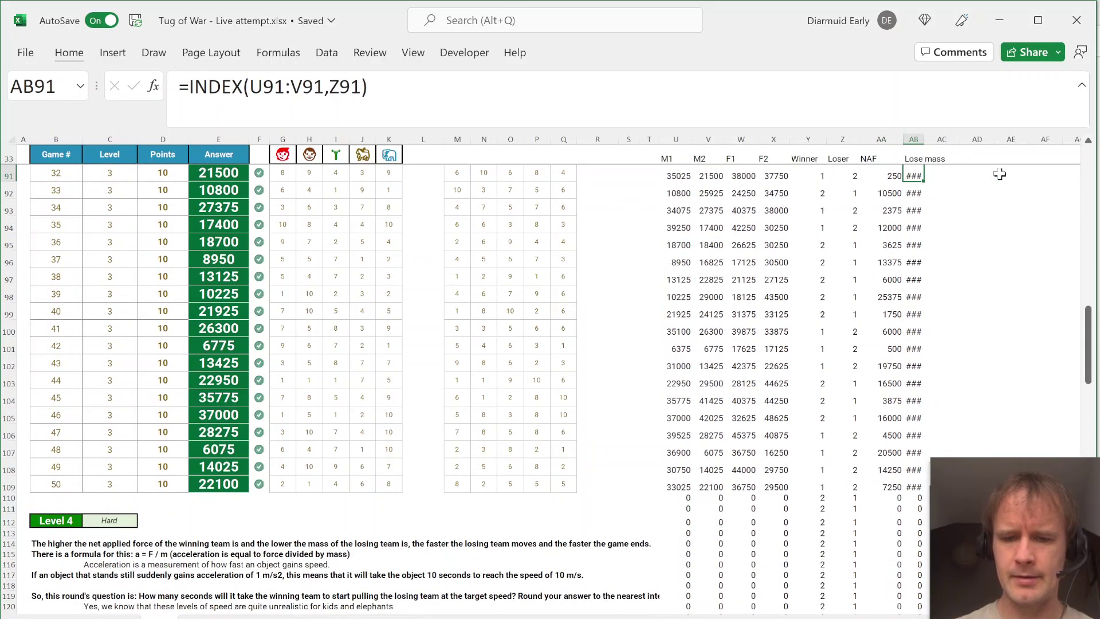
pyautogui.hotkey('alt', 'h')
pyautogui.press('o')
pyautogui.press('i')
# Check the Lose mass column down through the Level 4 games
pyautogui.press('pagedown')
pyautogui.press('pageup')
pyautogui.press('Up')
pyautogui.press('Up')
pyautogui.press('pagedown')
pyautogui.press('Down')
pyautogui.press('Down')
pyautogui.press('Down')
pyautogui.press('Down')
pyautogui.press('Down')
pyautogui.press('Down')
pyautogui.press('Down')
pyautogui.press('Down')
pyautogui.press('Down')
pyautogui.press('Down')
pyautogui.press('Down')
pyautogui.press('Down')
pyautogui.press('Down')
pyautogui.press('Down')
pyautogui.press('Down')
pyautogui.press('Down')
pyautogui.press('Down')
pyautogui.press('Down')
pyautogui.press('Down')
pyautogui.press('Down')
pyautogui.press('Right')
pyautogui.press('Right')
pyautogui.press('Up')
pyautogui.press('Up')
pyautogui.press('Left')
pyautogui.press('Up')
pyautogui.press('Up')
pyautogui.write('=')
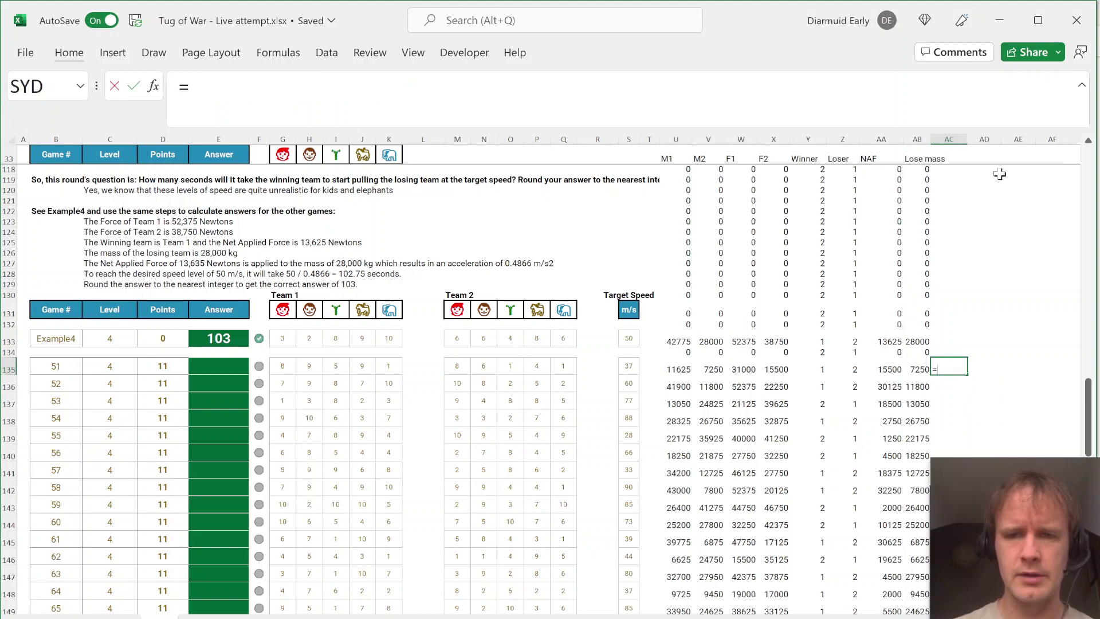
pyautogui.press('Escape')
# Enter =ROUND(S135/(AA135/AB135),0) in E135 to calculate game 51's whole seconds to reach the target speed
pyautogui.hotkey('ctrl', 'Left')
pyautogui.hotkey('ctrl', 'Left')
pyautogui.hotkey('ctrl', 'Left')
pyautogui.hotkey('ctrl', 'Left')
pyautogui.hotkey('ctrl', 'Left')
pyautogui.hotkey('ctrl', 'Left')
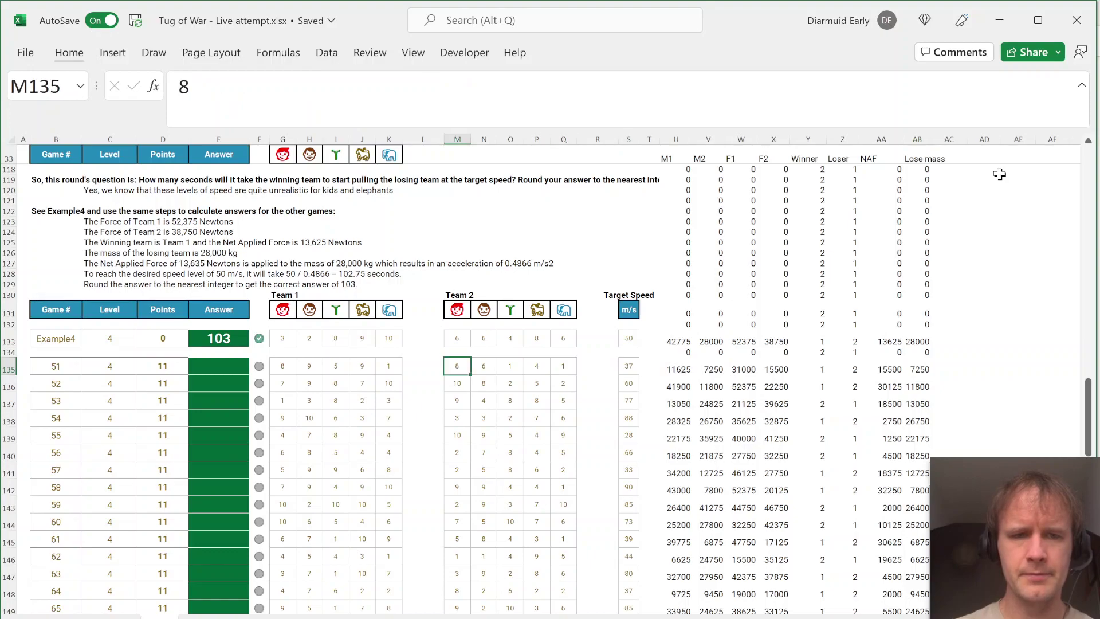
pyautogui.press('Left')
pyautogui.press('Left')
pyautogui.press('Left')
pyautogui.press('Left')
pyautogui.press('Left')
pyautogui.press('Left')
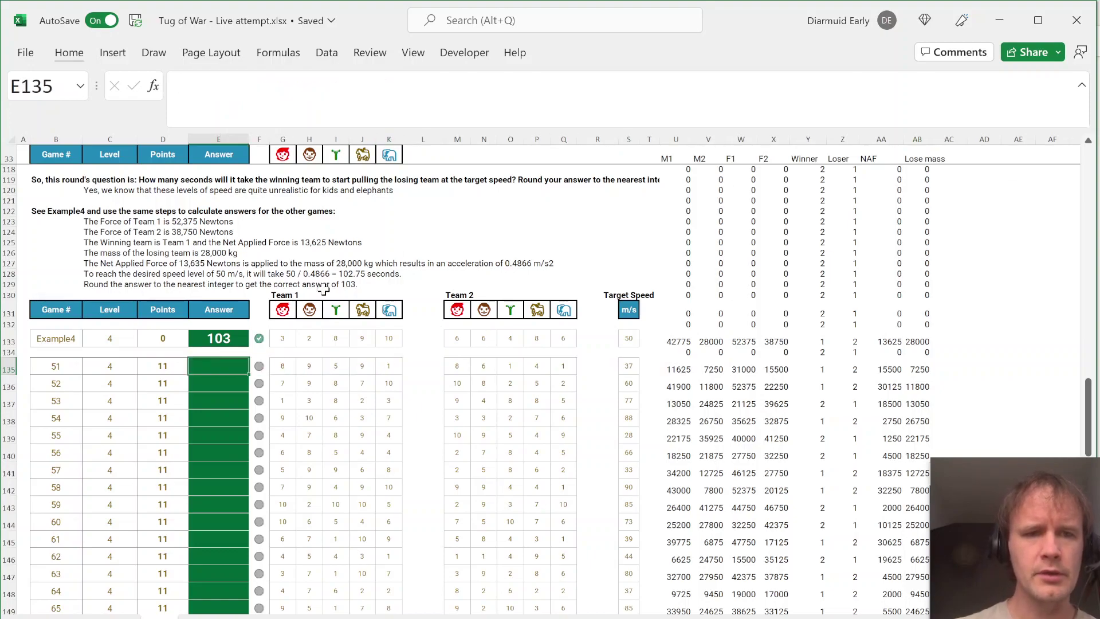
pyautogui.write('=')
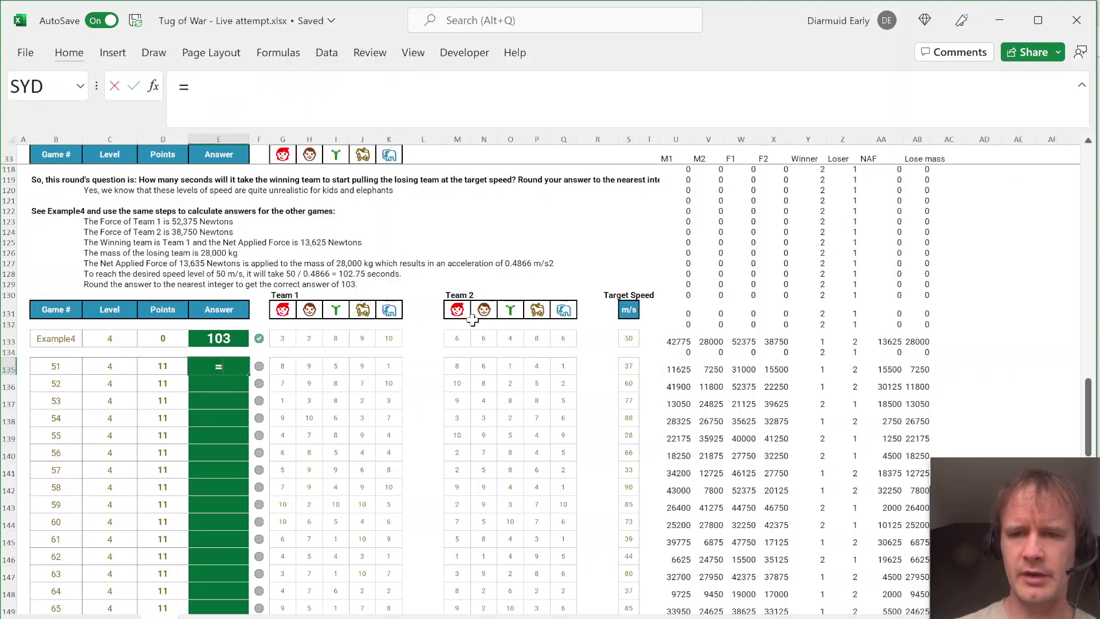
pyautogui.click(882, 370)
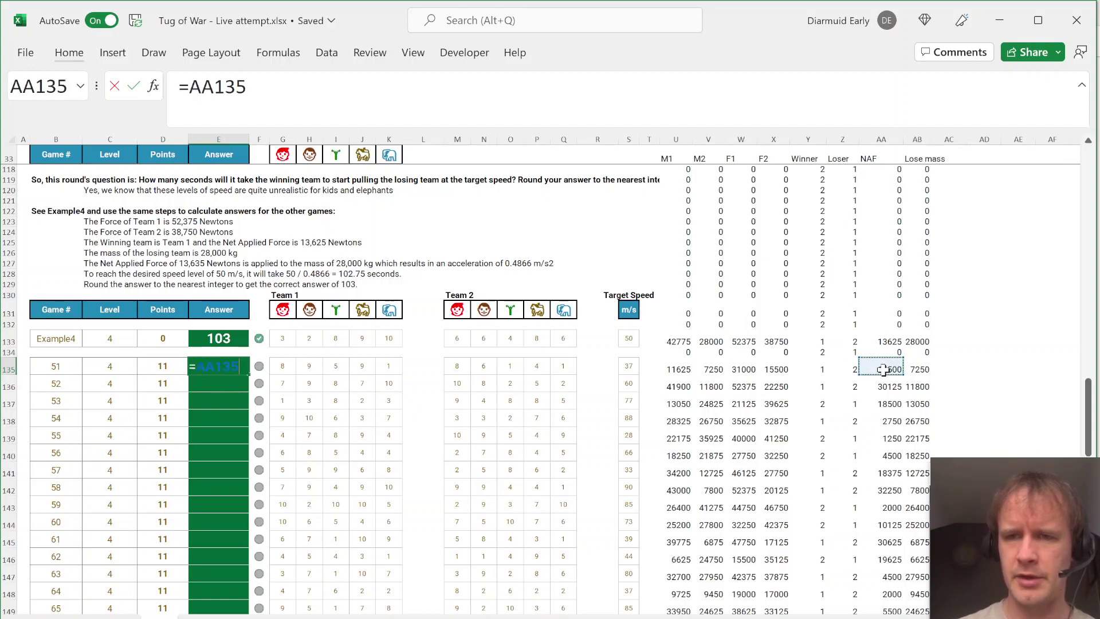
pyautogui.write('/')
pyautogui.click(917, 370)
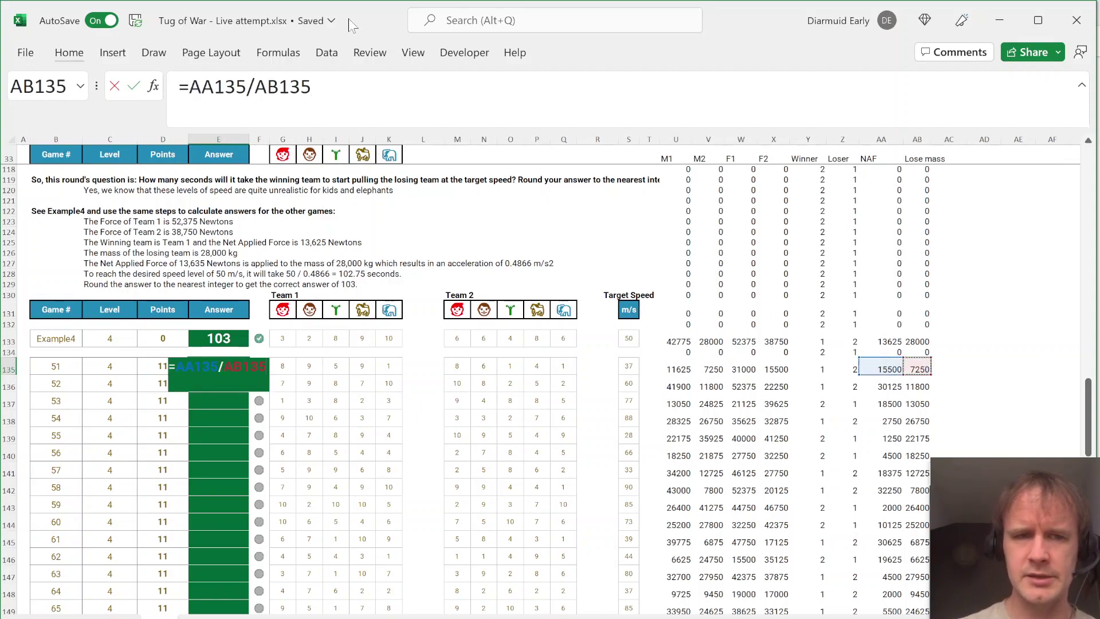
pyautogui.press('Home')
pyautogui.press('Right')
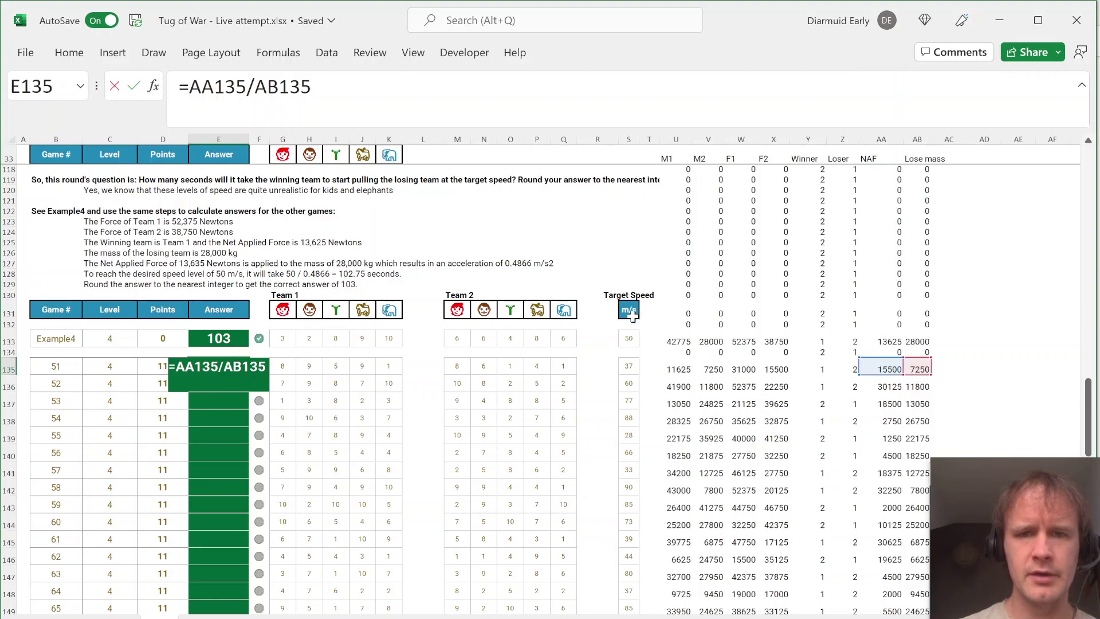
pyautogui.click(628, 368)
pyautogui.write('/(')
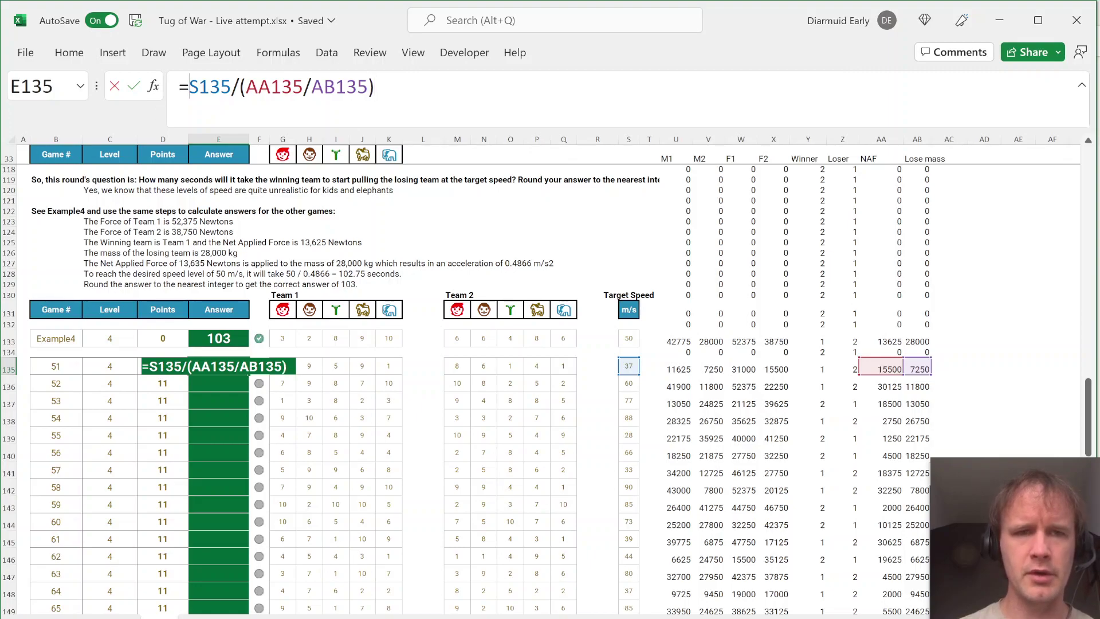
pyautogui.write('round')
pyautogui.press('Tab')
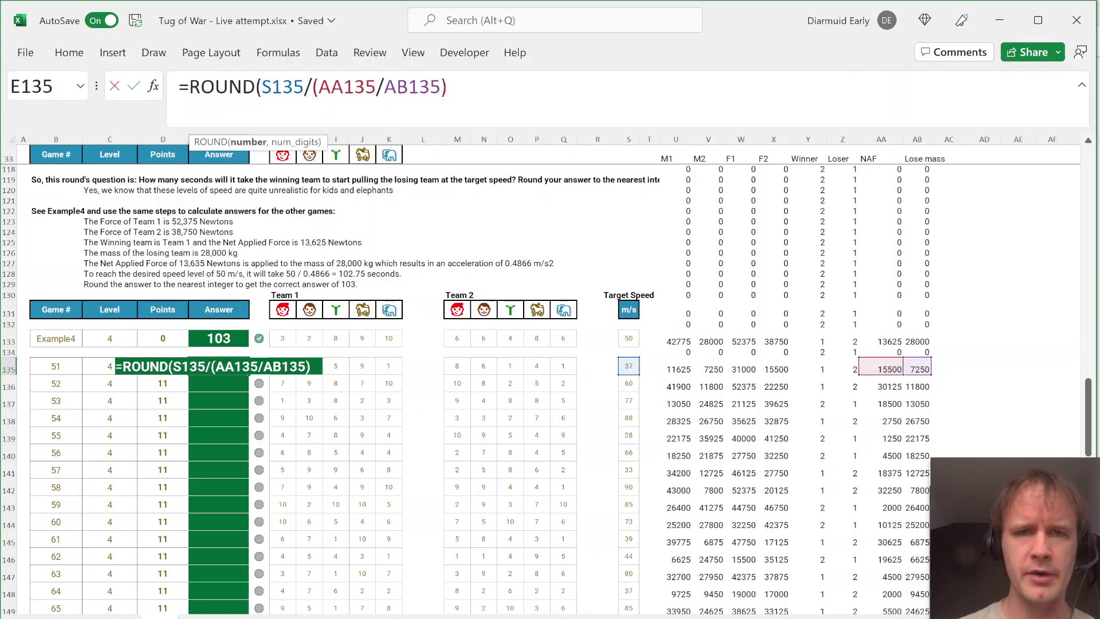
pyautogui.write(',0)')
pyautogui.hotkey('ctrl', 'Return')
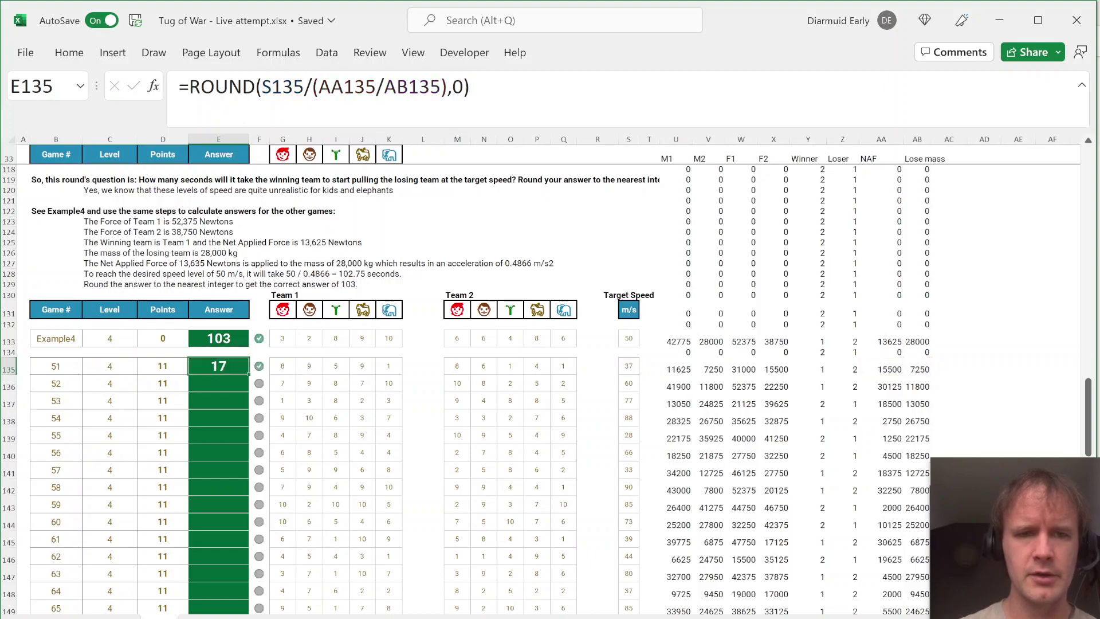
# Fill the Level 4 answer formula from E135 down to E154 for games 51 to 70
pyautogui.click(163, 366)
pyautogui.hotkey('shift', 'Right')
pyautogui.hotkey('ctrl', 'shift', 'Down')
pyautogui.hotkey('ctrl', 'd')
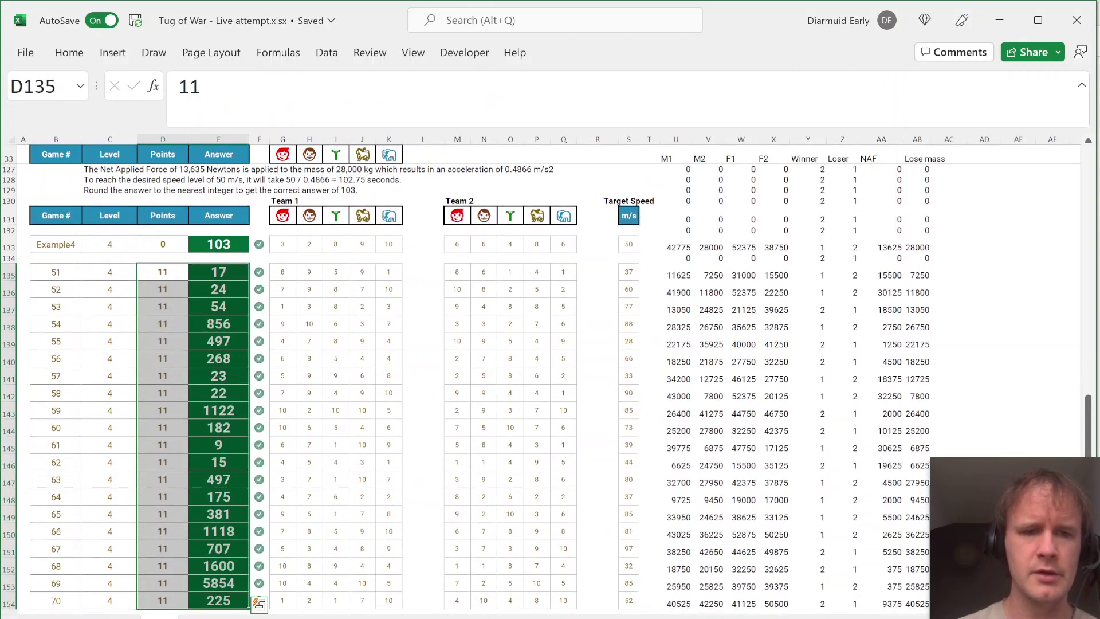
# Examine the Level 5 rules, the worked Example5 explanation and the team headers above the games
pyautogui.press('Left')
pyautogui.press('Right')
pyautogui.press('pagedown')
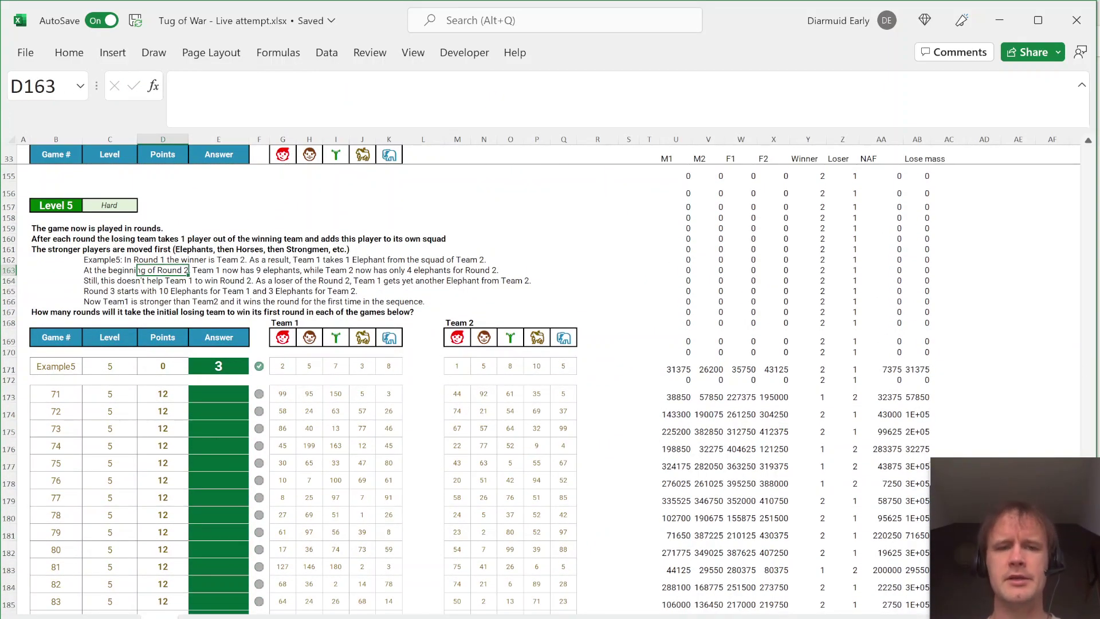
pyautogui.press('Down')
pyautogui.press('Down')
pyautogui.press('Right')
pyautogui.press('Right')
pyautogui.press('Right')
pyautogui.press('Right')
pyautogui.press('Down')
pyautogui.press('Down')
pyautogui.press('Down')
pyautogui.press('Left')
pyautogui.press('Down')
pyautogui.press('Down')
pyautogui.press('Up')
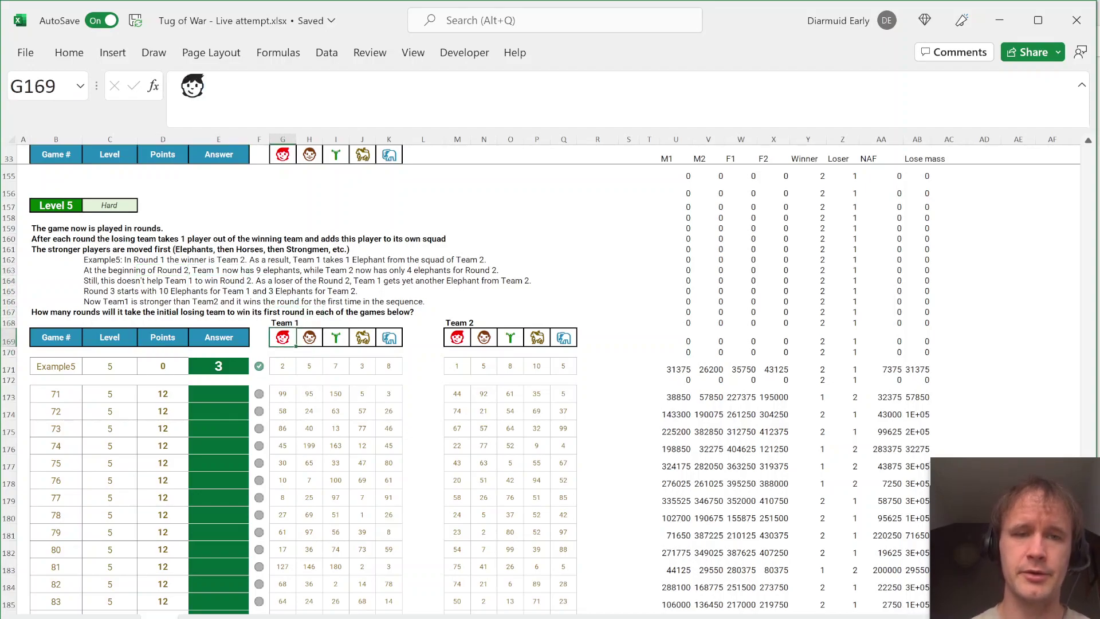
pyautogui.hotkey('ctrl', 'shift', 'Right')
pyautogui.press('Down')
pyautogui.press('Down')
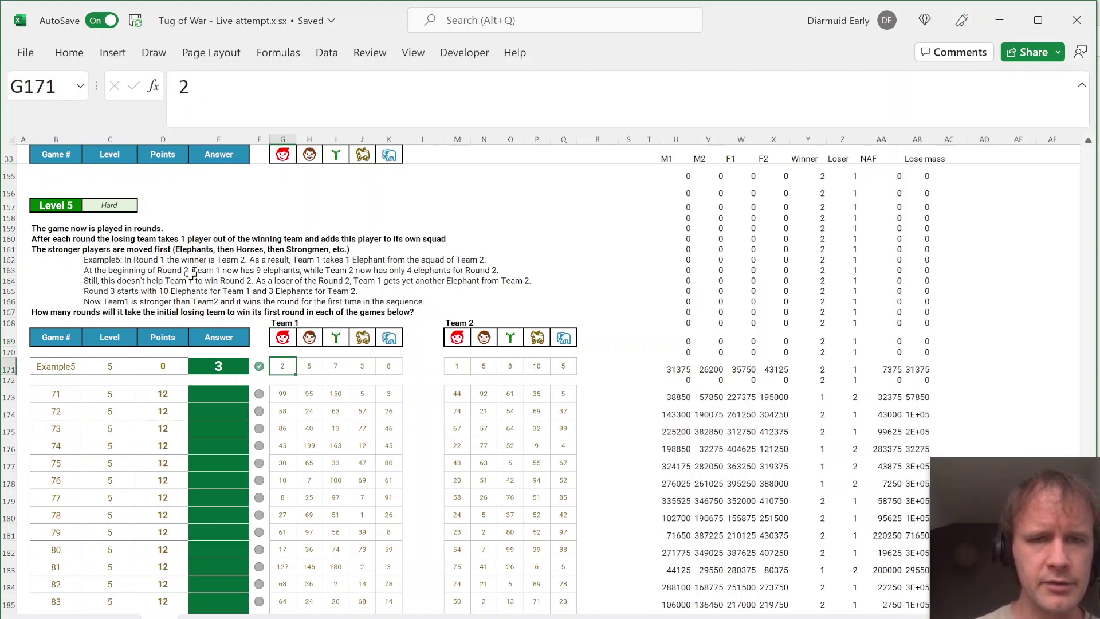
# Format the Example5 team forces in W171:X171 with thousands separators and no decimals
pyautogui.hotkey('ctrl', 'Right')
pyautogui.hotkey('ctrl', 'Right')
pyautogui.hotkey('ctrl', 'Right')
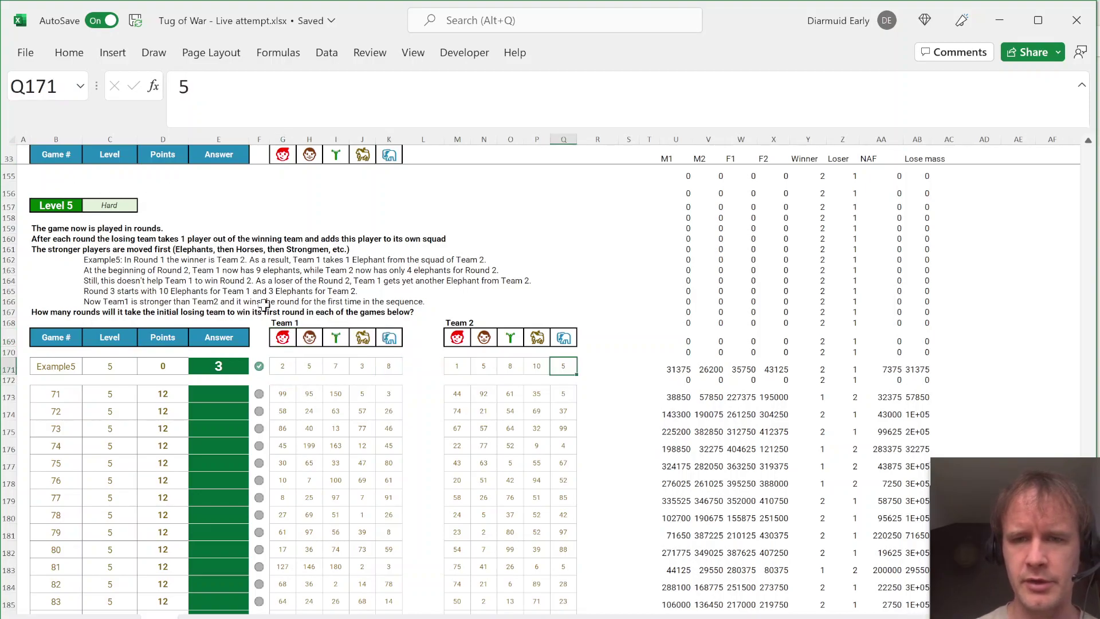
pyautogui.hotkey('ctrl', 'Right')
pyautogui.hotkey('shift', 'Right')
pyautogui.press('Right')
pyautogui.press('Right')
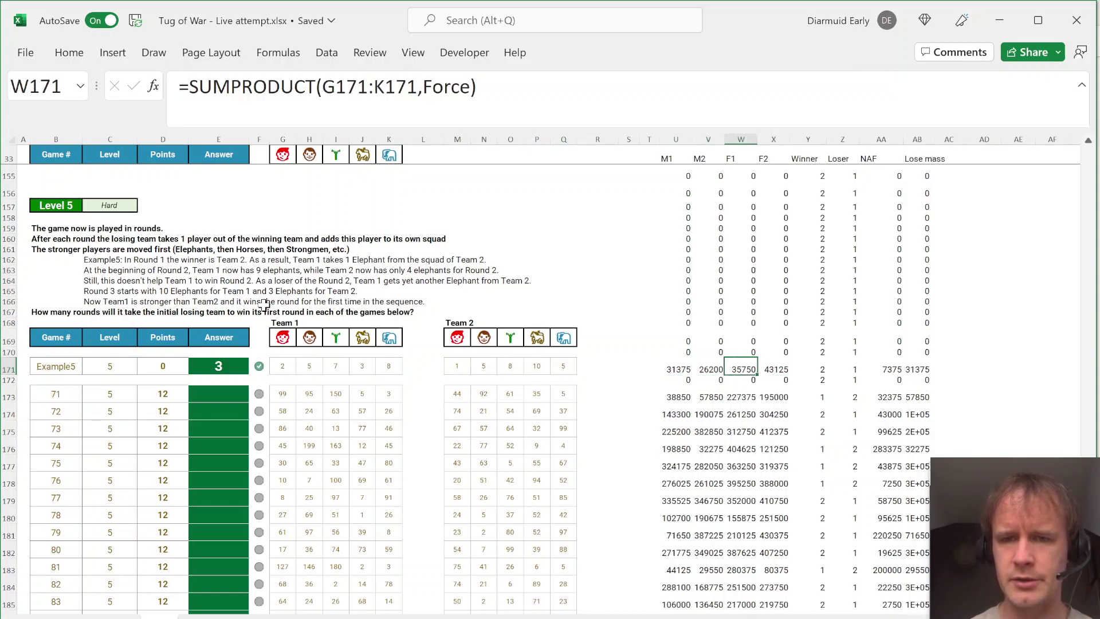
pyautogui.hotkey('shift', 'Right')
pyautogui.hotkey('ctrl', 'shift', '1')
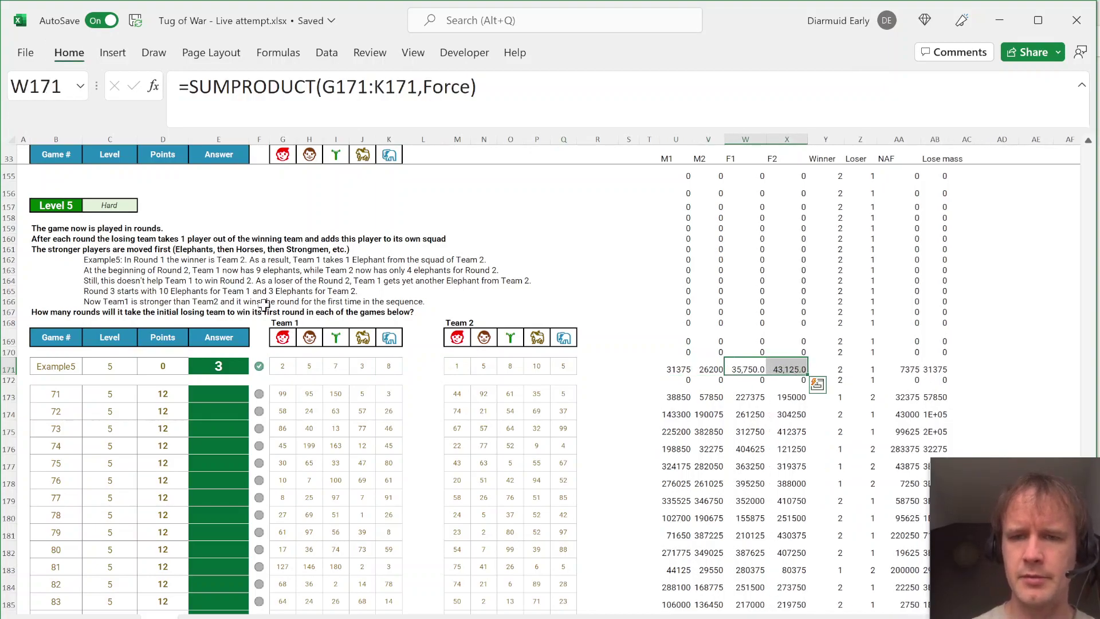
pyautogui.hotkey('alt', 'h')
pyautogui.press('9')
pyautogui.press('Right')
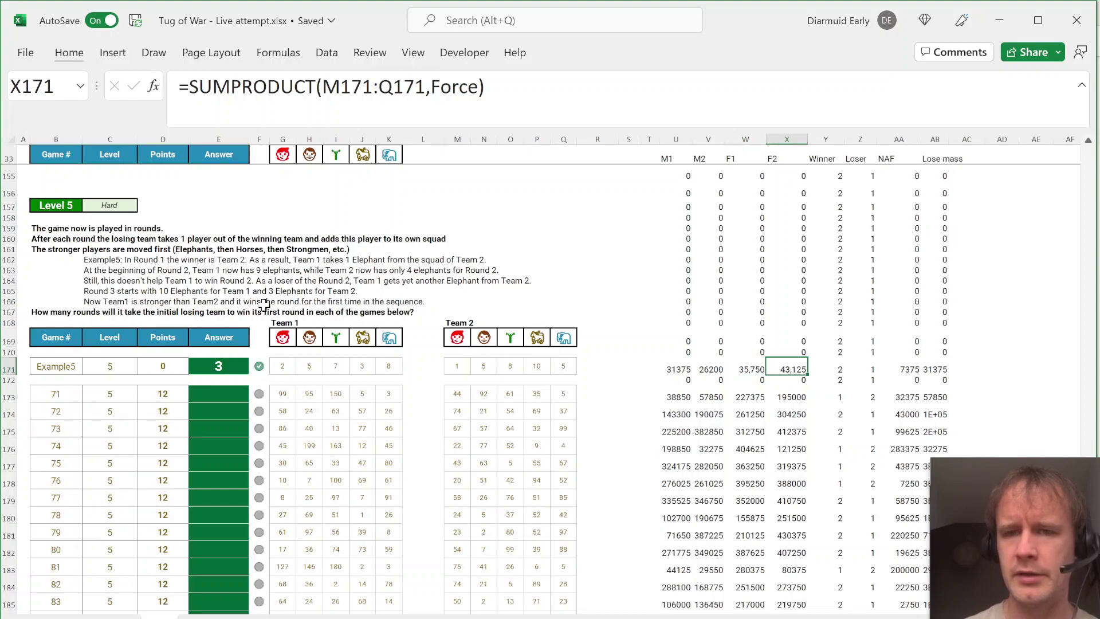
# Review the player counts of Team 1 and Team 2 in the Example5 row
pyautogui.press('Left')
pyautogui.press('Left')
pyautogui.press('Left')
pyautogui.press('Left')
pyautogui.press('Left')
pyautogui.press('Left')
pyautogui.press('Left')
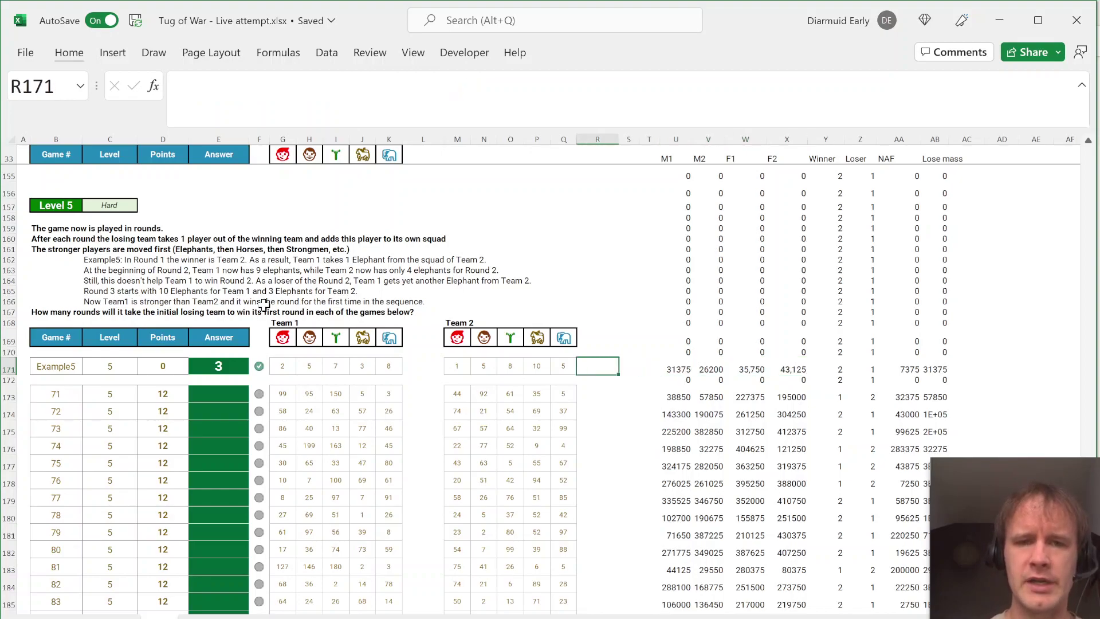
pyautogui.hotkey('ctrl', 'shift', 'Left')
pyautogui.hotkey('ctrl', 'Left')
pyautogui.hotkey('ctrl', 'Left')
pyautogui.hotkey('ctrl', 'shift', 'Left')
pyautogui.hotkey('shift', 'Right')
pyautogui.hotkey('shift', 'Right')
pyautogui.hotkey('shift', 'Right')
pyautogui.hotkey('shift', 'Right')
pyautogui.hotkey('shift', 'Right')
pyautogui.hotkey('shift', 'Right')
pyautogui.hotkey('shift', 'Right')
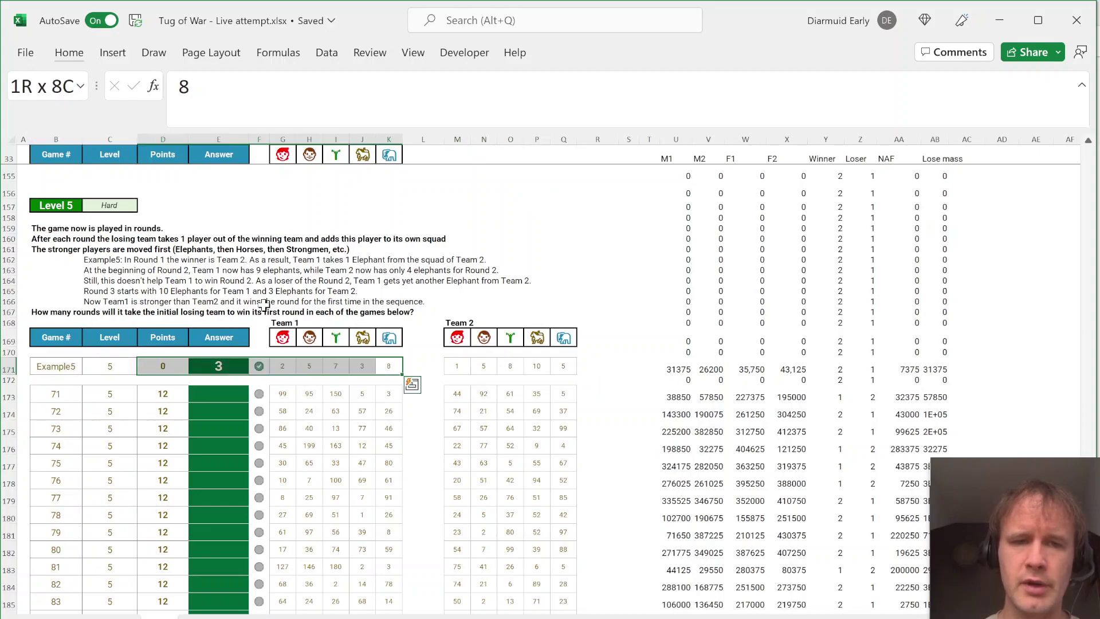
pyautogui.hotkey('shift', 'Left')
pyautogui.hotkey('shift', 'Left')
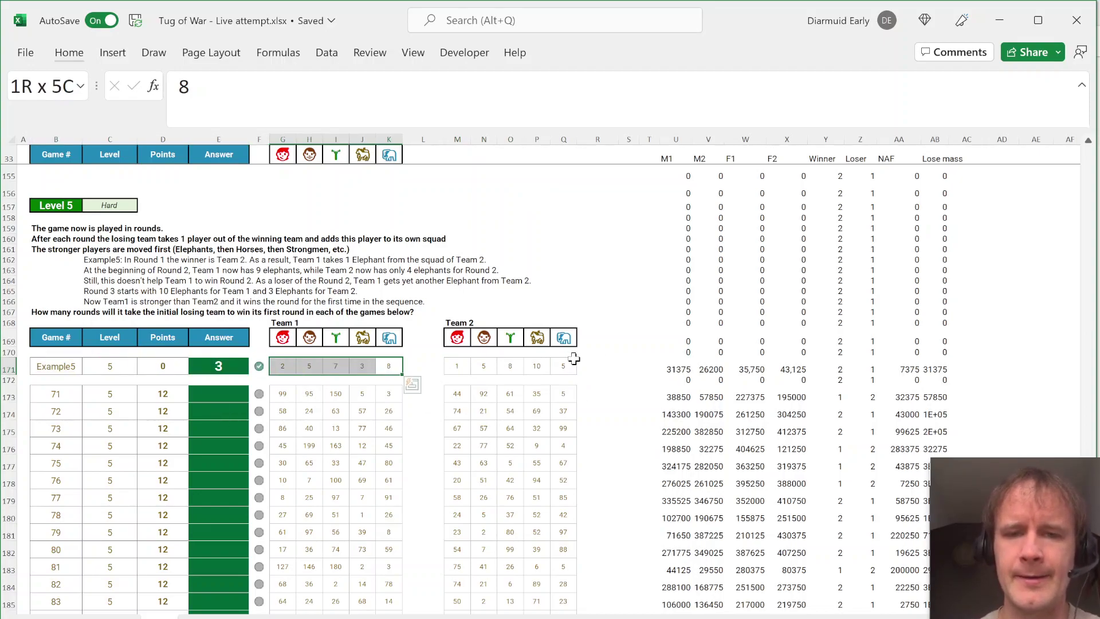
pyautogui.click(566, 367)
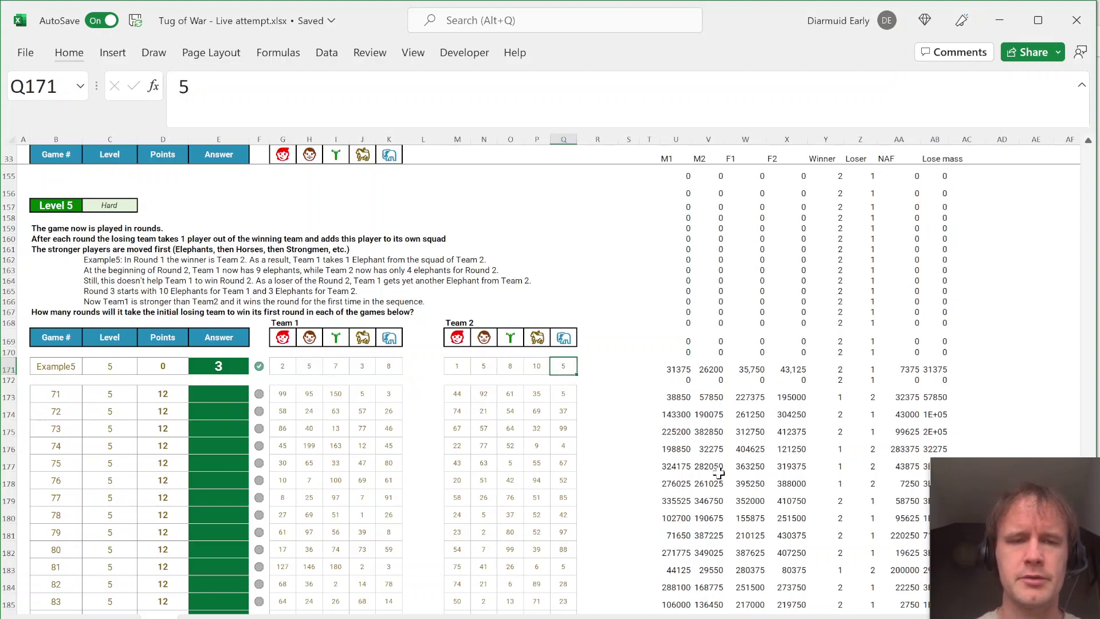
# Enter =Force in M167 to spill the force per player type above the Team 2 headers
pyautogui.press('Left')
pyautogui.press('Left')
pyautogui.press('Left')
pyautogui.press('Up')
pyautogui.press('Up')
pyautogui.press('Up')
pyautogui.press('Left')
pyautogui.press('Up')
pyautogui.write('=force')
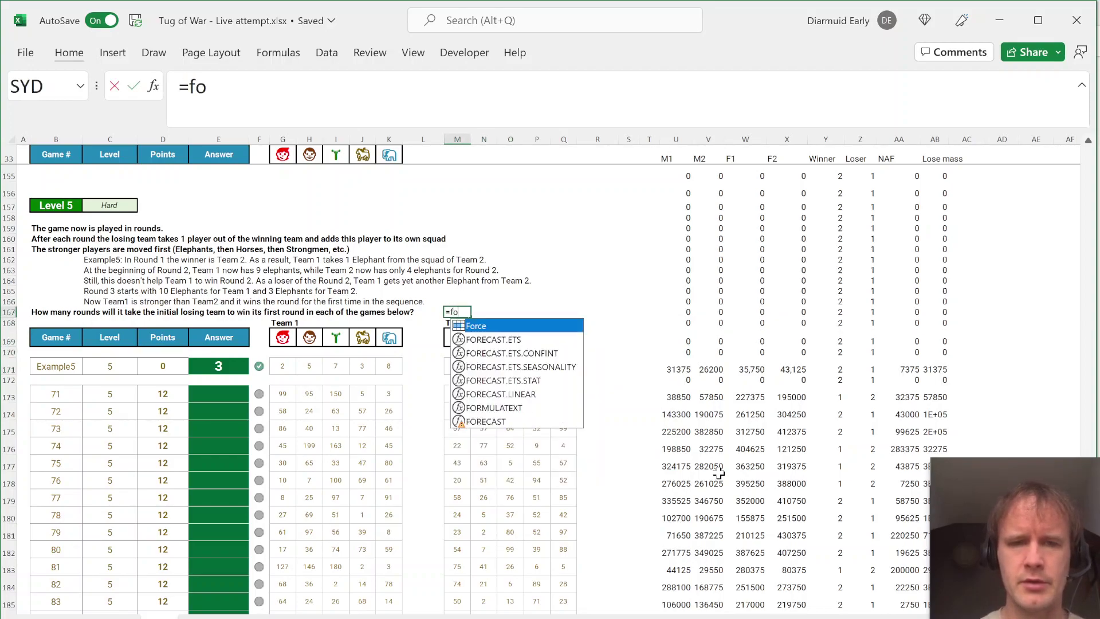
pyautogui.press('Return')
# Compare the elephant's force in row 167 with Example5's player counts, team forces F1 and F2, and answer
pyautogui.press('Up')
pyautogui.press('Right')
pyautogui.press('Right')
pyautogui.press('Right')
pyautogui.press('Right')
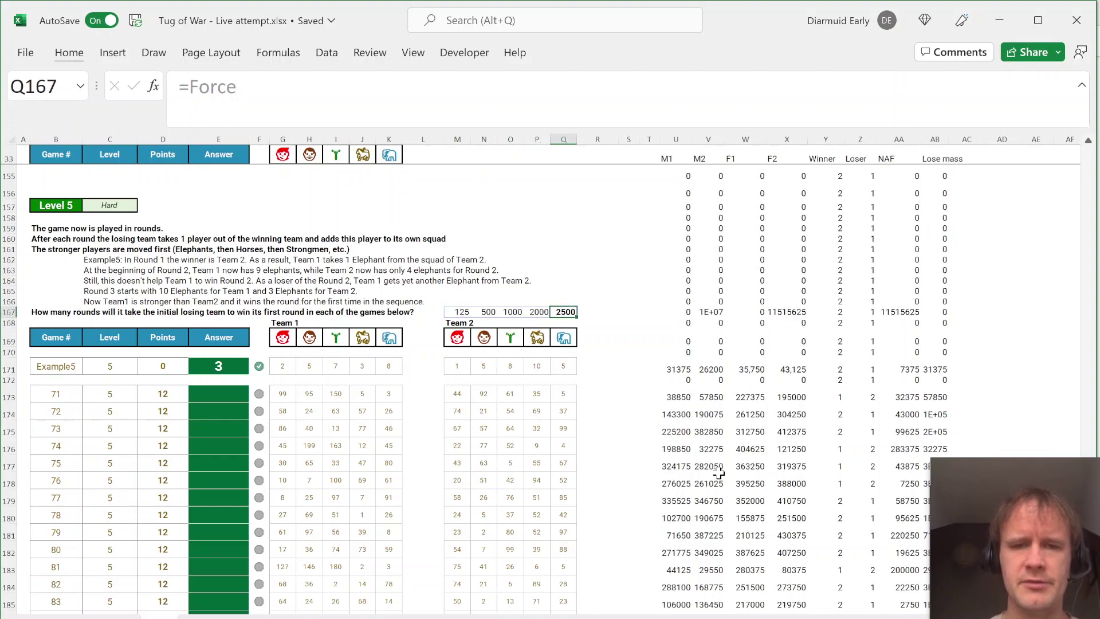
pyautogui.press('Down')
pyautogui.press('Down')
pyautogui.press('Up')
pyautogui.press('Up')
pyautogui.press('Down')
pyautogui.press('Down')
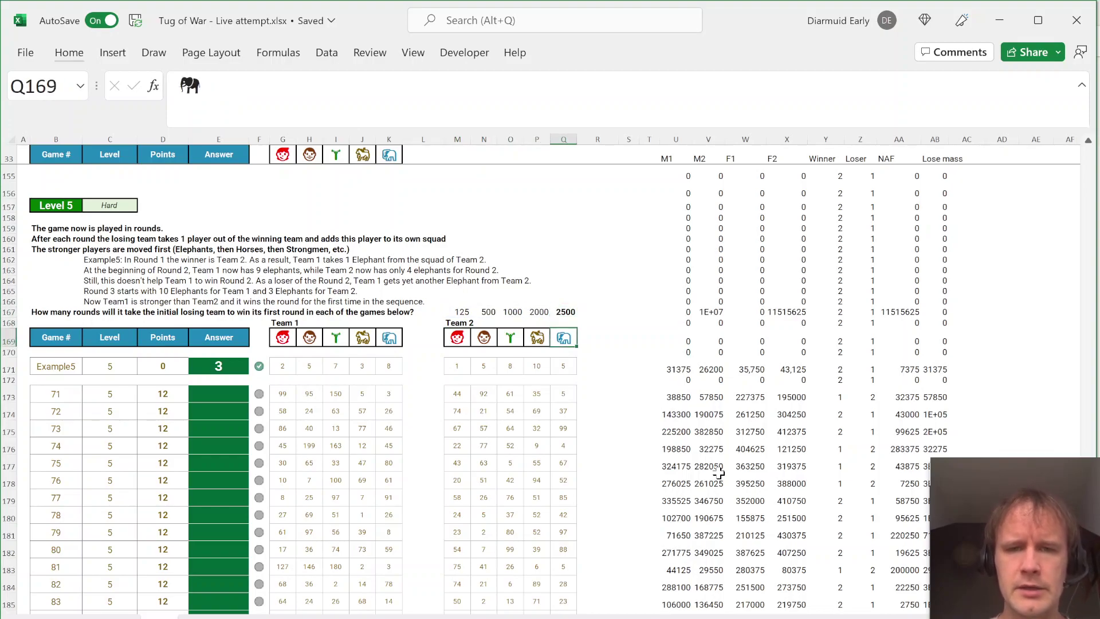
pyautogui.press('Down')
pyautogui.press('Down')
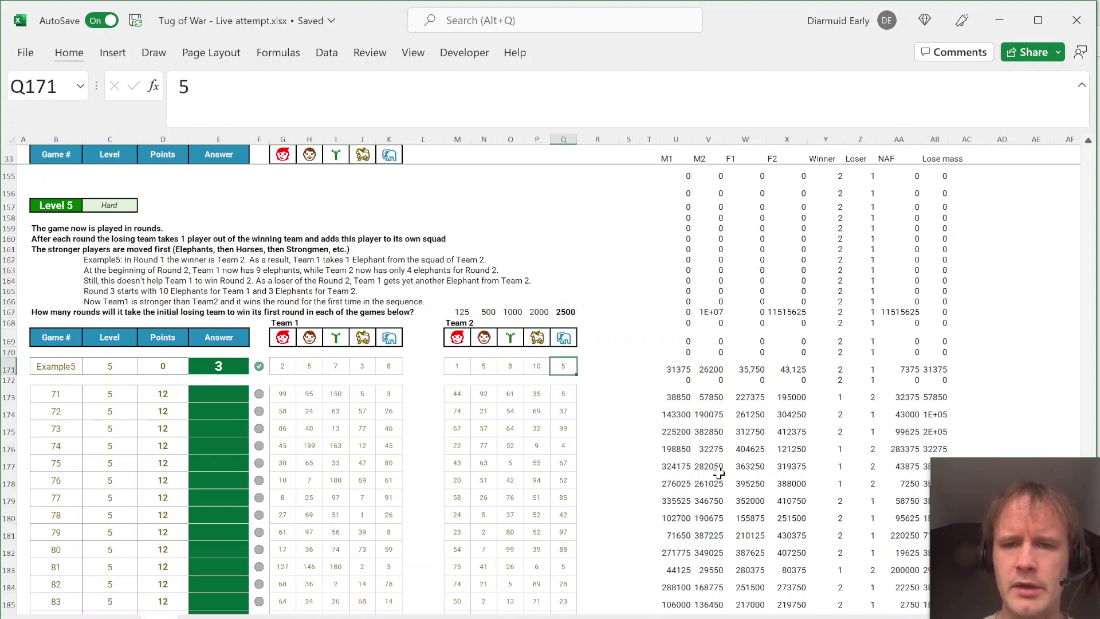
pyautogui.click(793, 370)
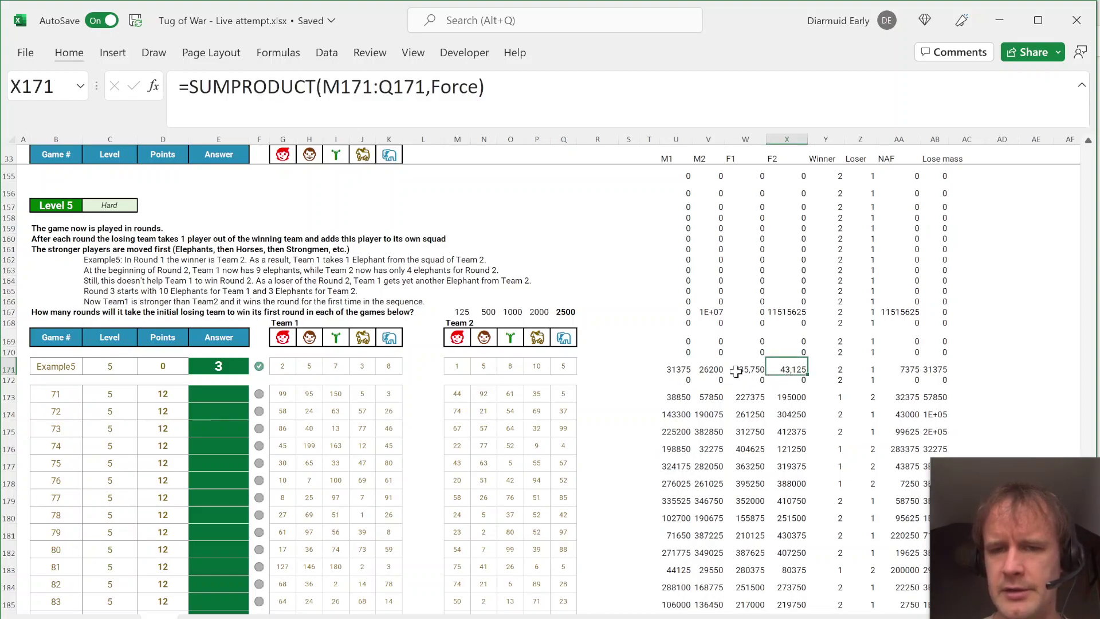
pyautogui.click(736, 373)
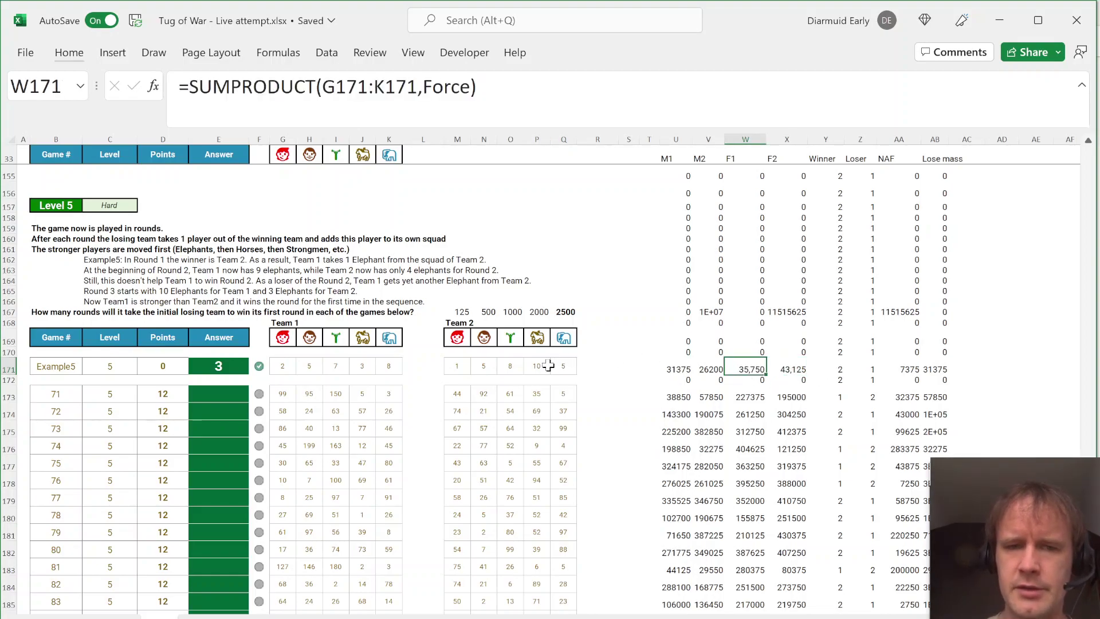
pyautogui.click(227, 367)
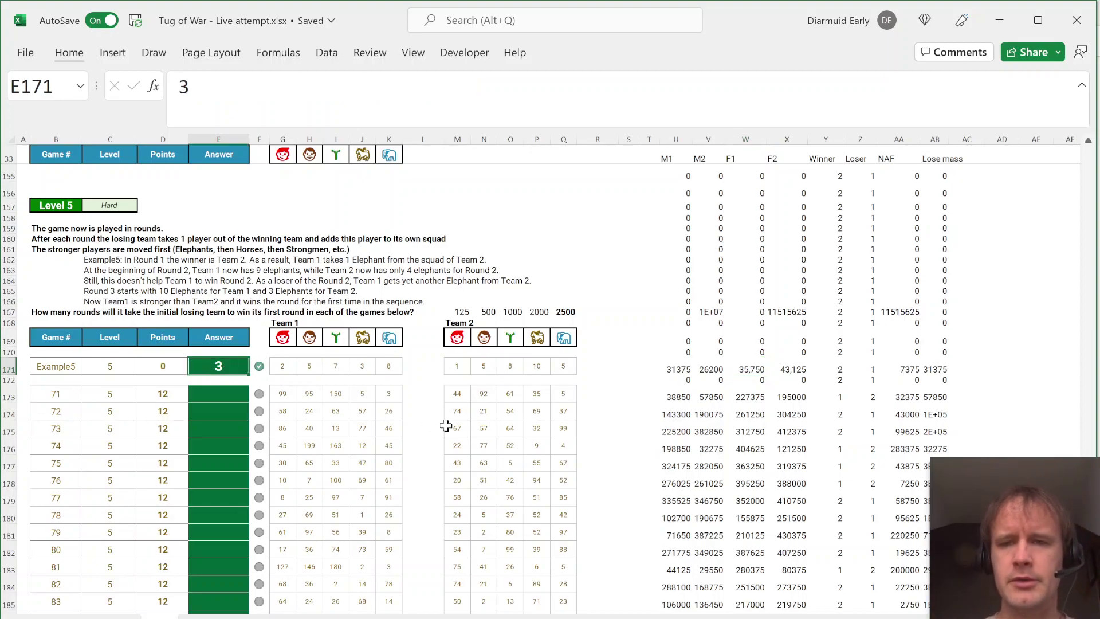
# Enter =ROUNDUP(AA173/(2*Q167),0)+1 in E173 to calculate the number of rounds for game 71
pyautogui.press('Down')
pyautogui.press('Down')
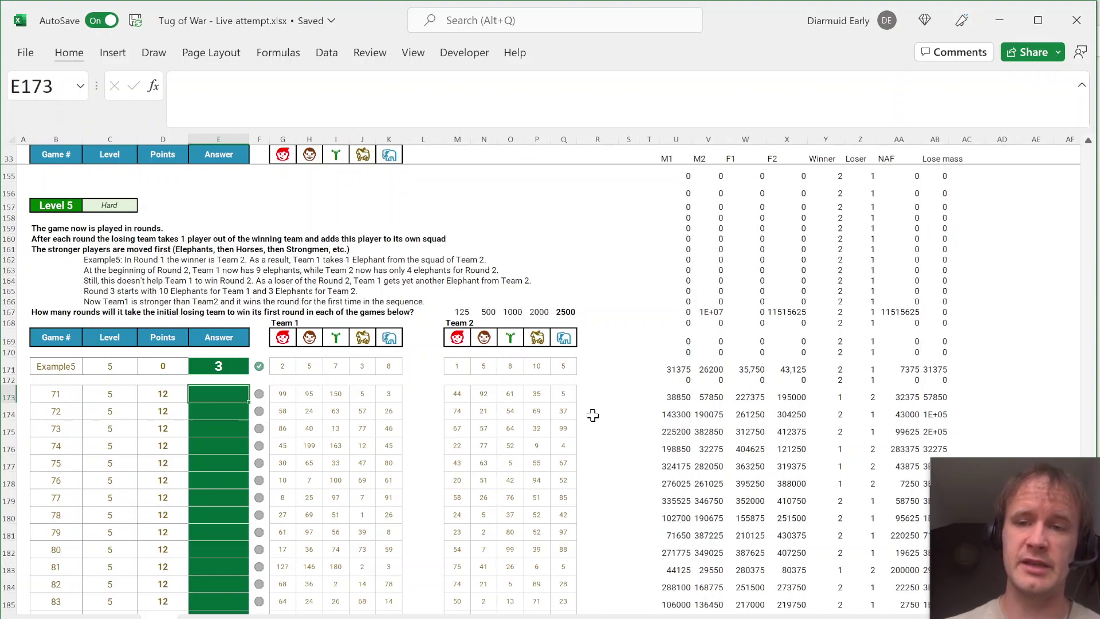
pyautogui.write('=')
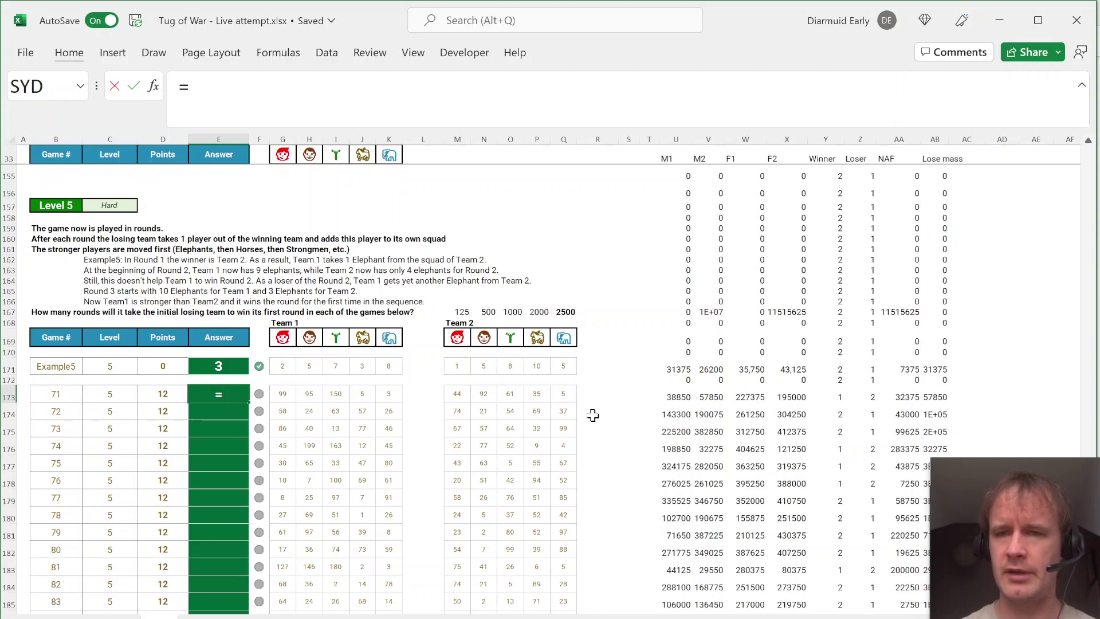
pyautogui.click(899, 397)
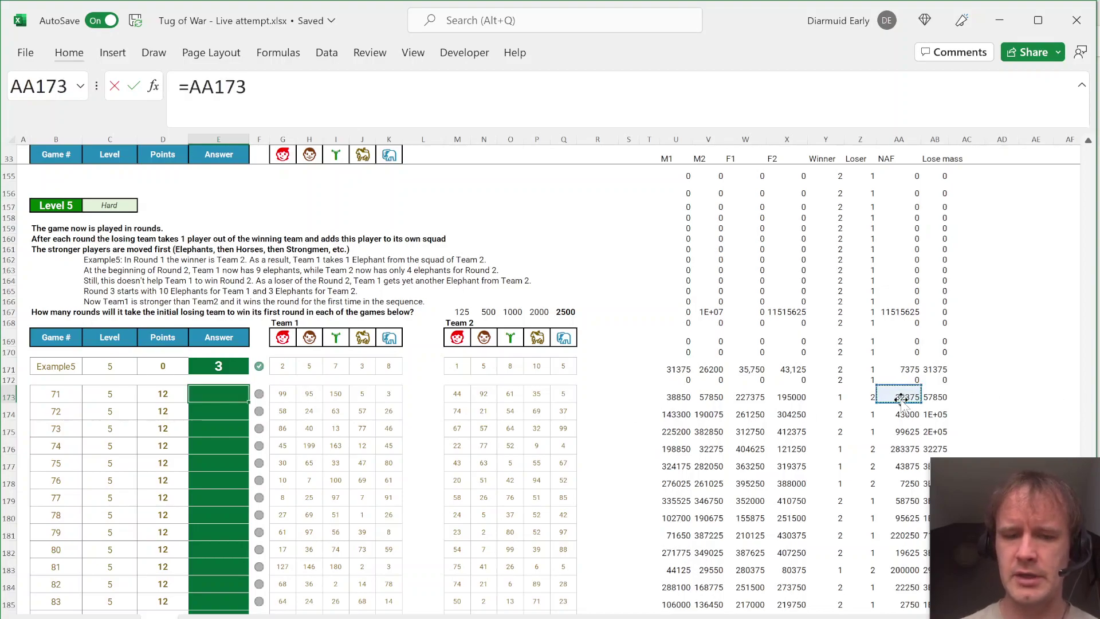
pyautogui.write('/(2*')
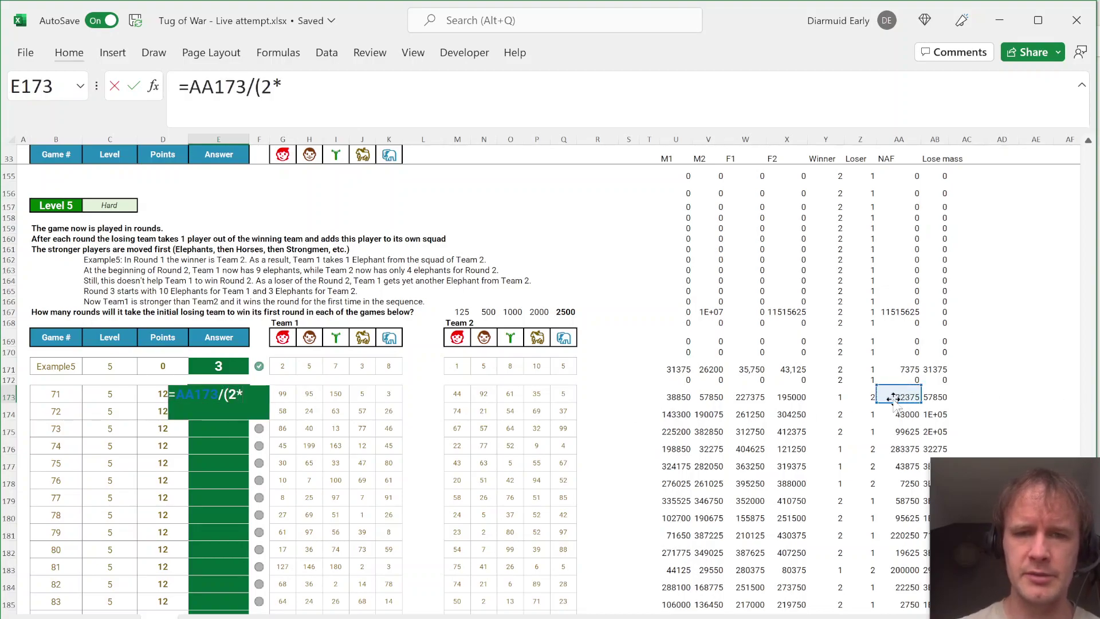
pyautogui.click(564, 311)
pyautogui.write(')')
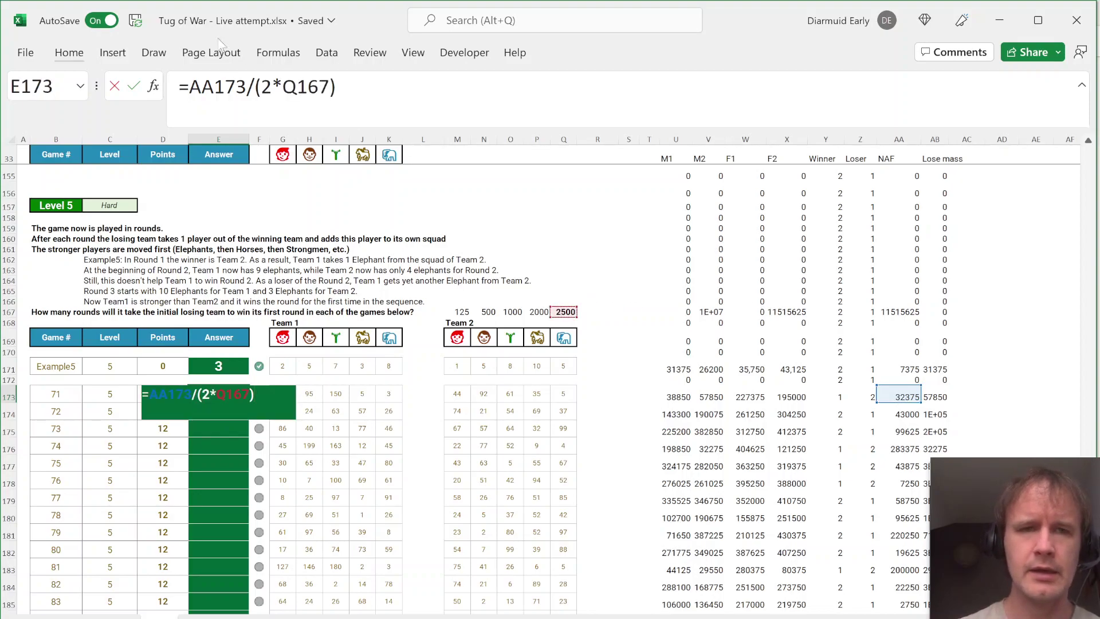
pyautogui.press('Home')
pyautogui.press('Right')
pyautogui.write('round')
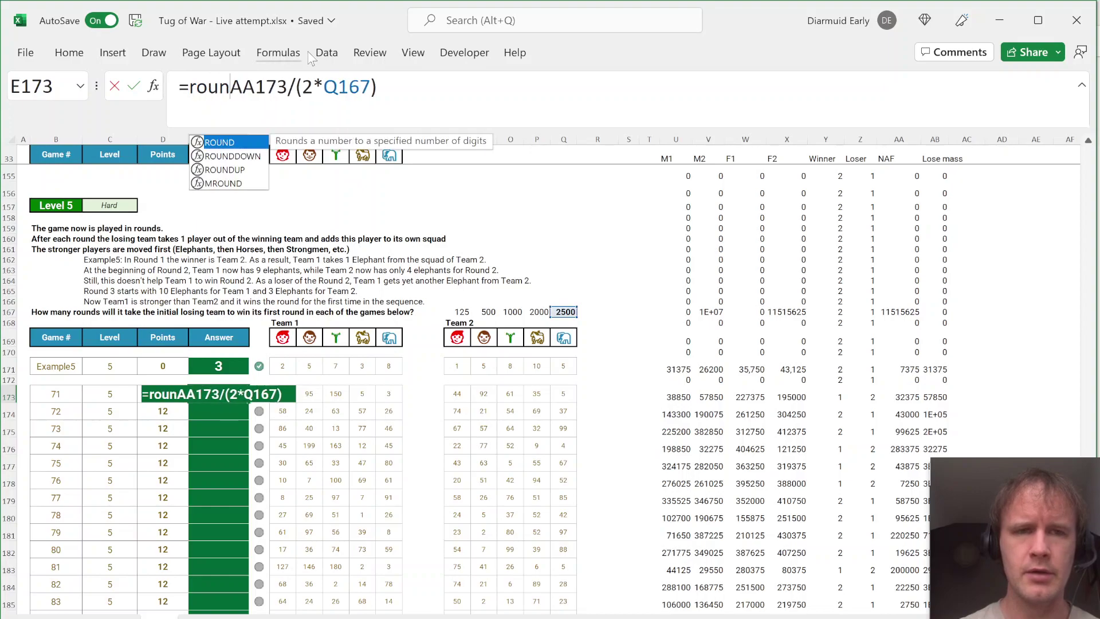
pyautogui.press('Down')
pyautogui.press('Down')
pyautogui.press('Tab')
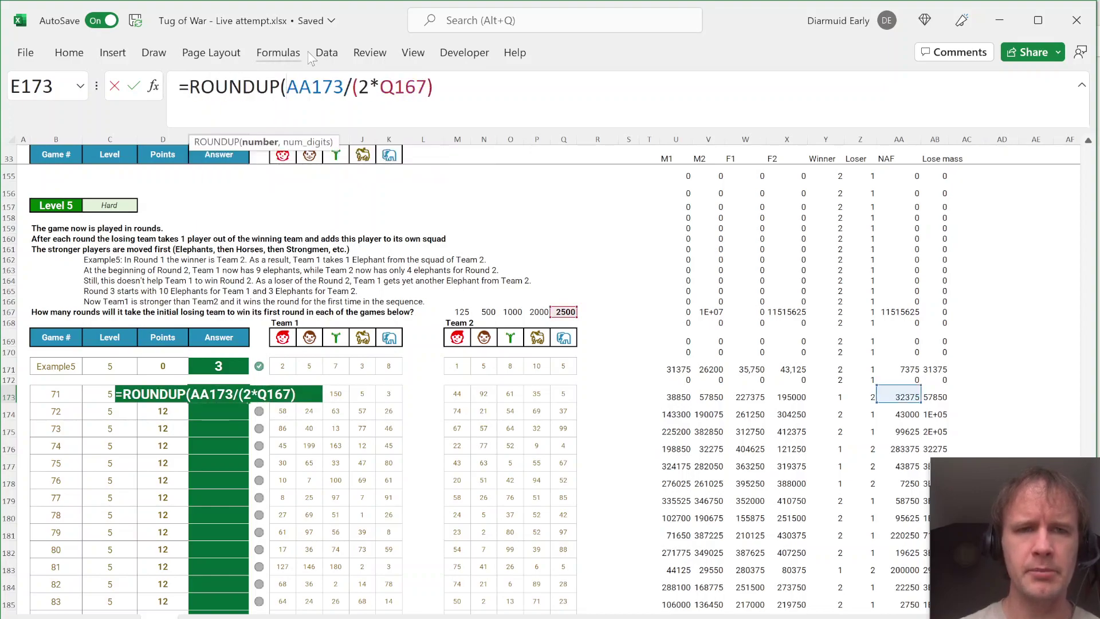
pyautogui.write(',0)')
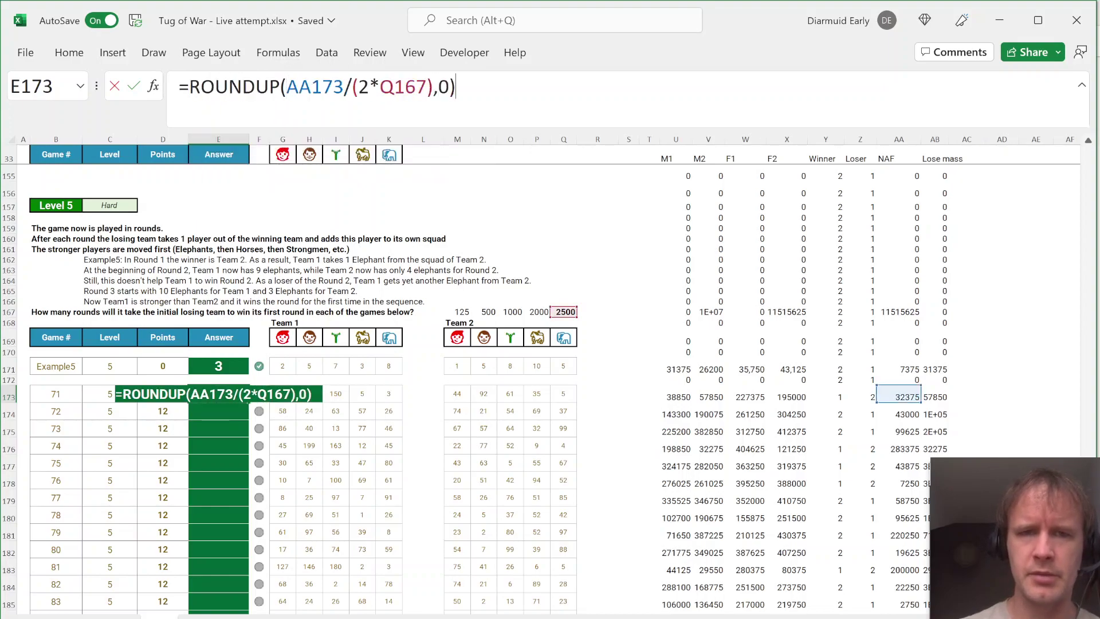
pyautogui.write('+1')
pyautogui.press('Return')
# Fill the rounds formula with its relative Q167 reference from E173 down to E202
pyautogui.press('Left')
pyautogui.hotkey('ctrl', 'Down')
pyautogui.press('Right')
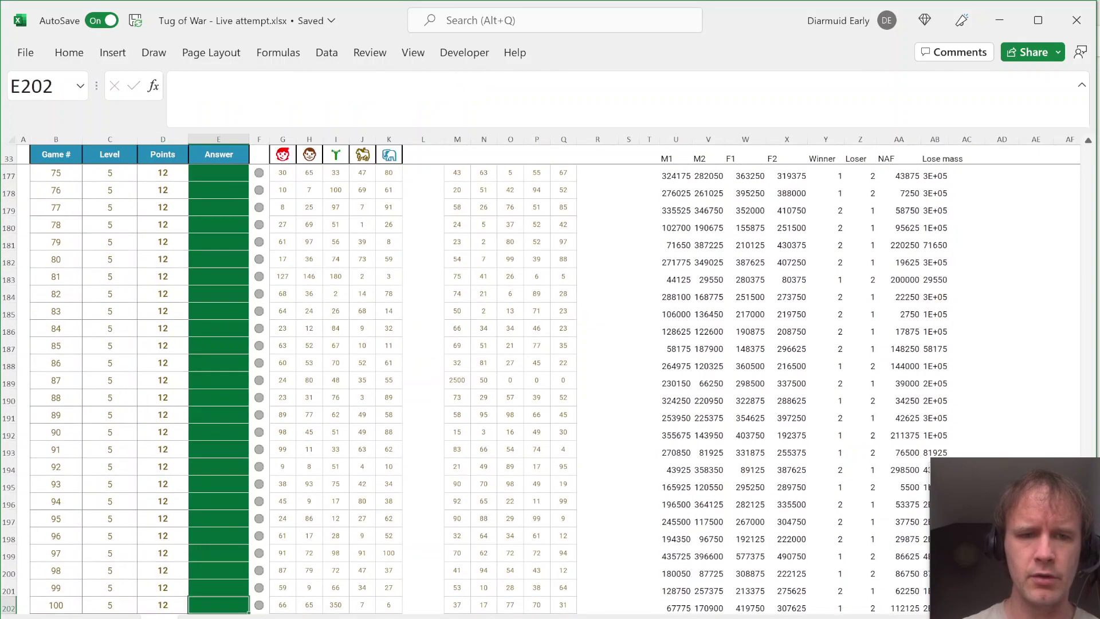
pyautogui.hotkey('ctrl', 'shift', 'Up')
pyautogui.hotkey('ctrl', 'd')
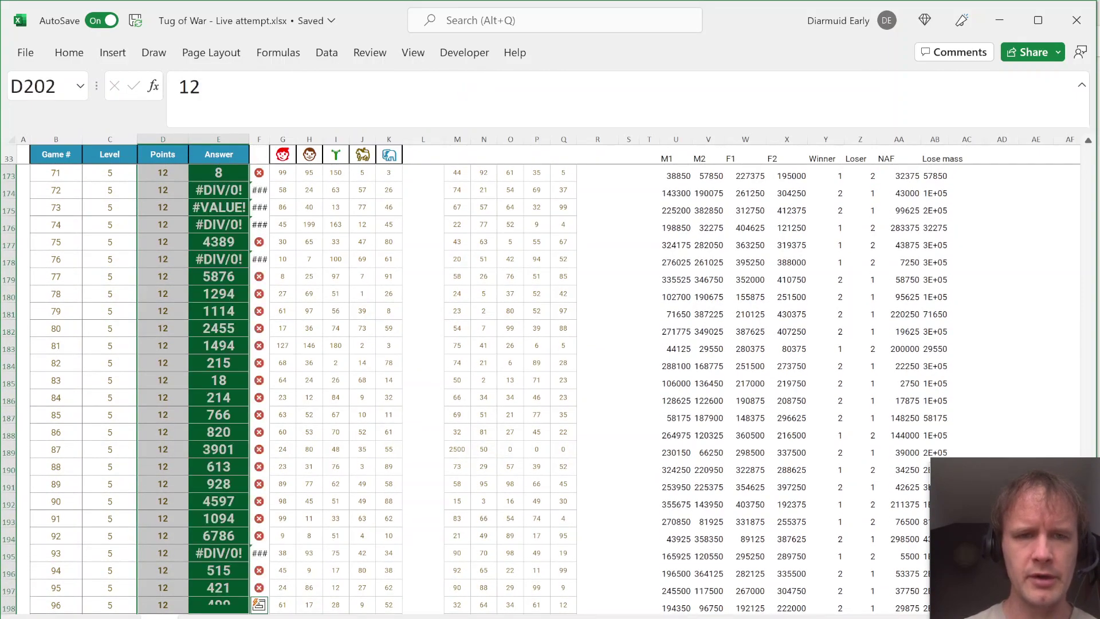
# Make the Q167 reference absolute in E173, giving =ROUNDUP(AA173/(2*$Q$167),0)+1
pyautogui.press('Up')
pyautogui.press('Up')
pyautogui.press('Up')
pyautogui.press('Up')
pyautogui.press('Up')
pyautogui.press('Up')
pyautogui.press('Up')
pyautogui.press('Up')
pyautogui.press('Up')
pyautogui.press('Up')
pyautogui.press('Up')
pyautogui.press('Up')
pyautogui.press('Up')
pyautogui.press('Up')
pyautogui.press('Up')
pyautogui.press('Up')
pyautogui.press('Up')
pyautogui.press('Up')
pyautogui.press('Up')
pyautogui.press('Up')
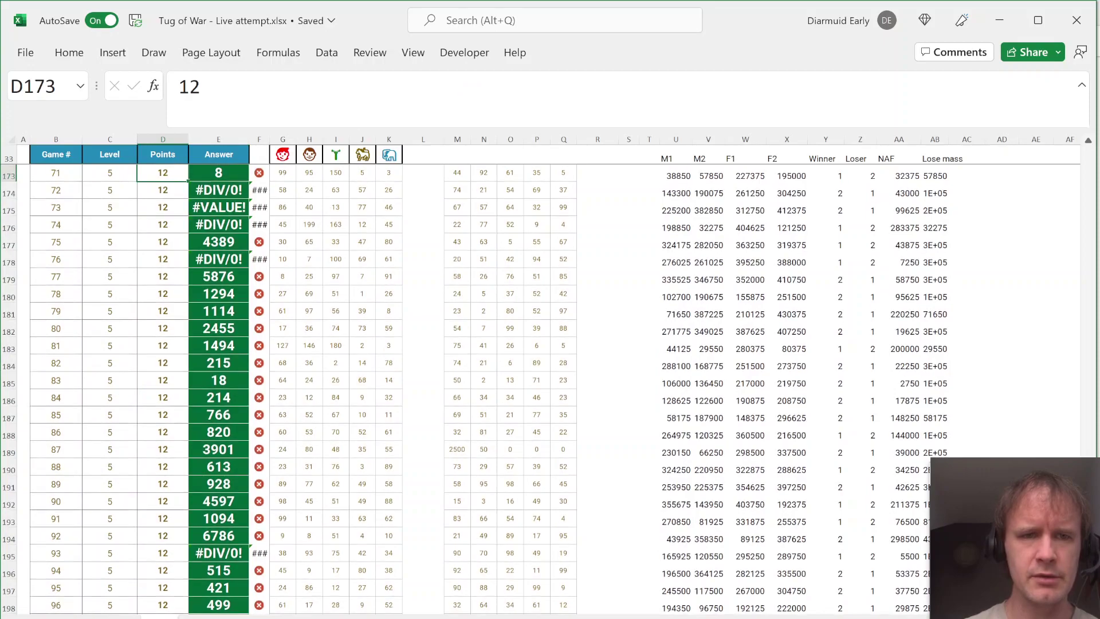
pyautogui.press('Right')
pyautogui.press('F2')
pyautogui.scroll(2, 401, 372)
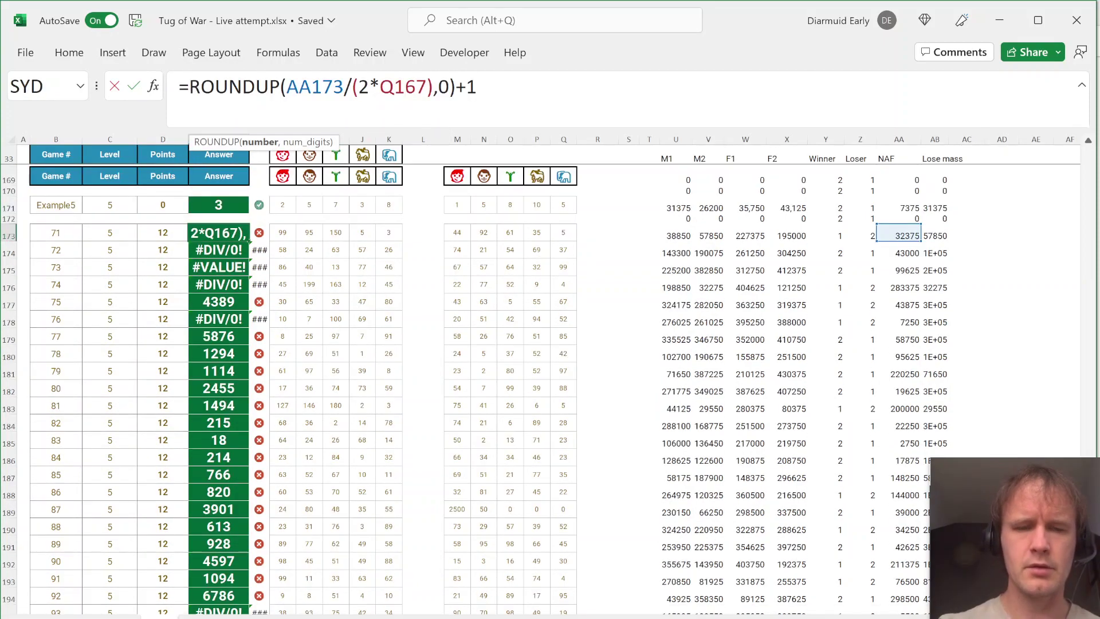
pyautogui.press('F4')
pyautogui.hotkey('ctrl', 'Return')
# Fill the corrected Level 5 answer formula from E173 down to E202 for games 71 to 100
pyautogui.press('Left')
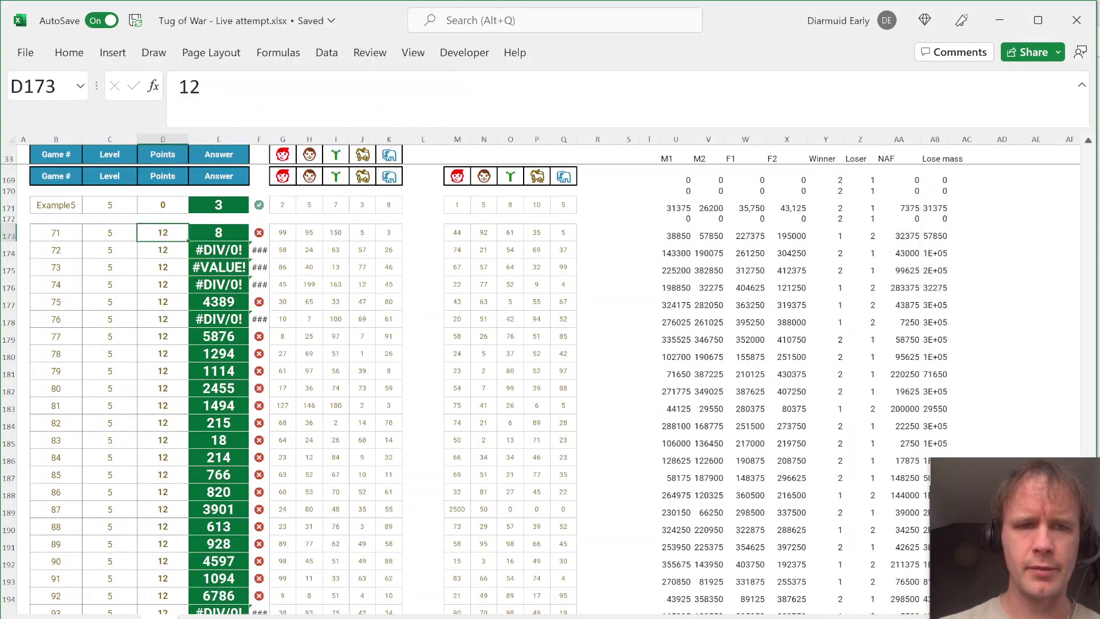
pyautogui.hotkey('ctrl', 'shift', 'Right')
pyautogui.hotkey('ctrl', 'shift', 'Down')
pyautogui.hotkey('shift', 'Left')
pyautogui.hotkey('shift', 'Left')
pyautogui.hotkey('shift', 'Left')
pyautogui.hotkey('shift', 'Left')
pyautogui.hotkey('shift', 'Left')
pyautogui.hotkey('shift', 'Left')
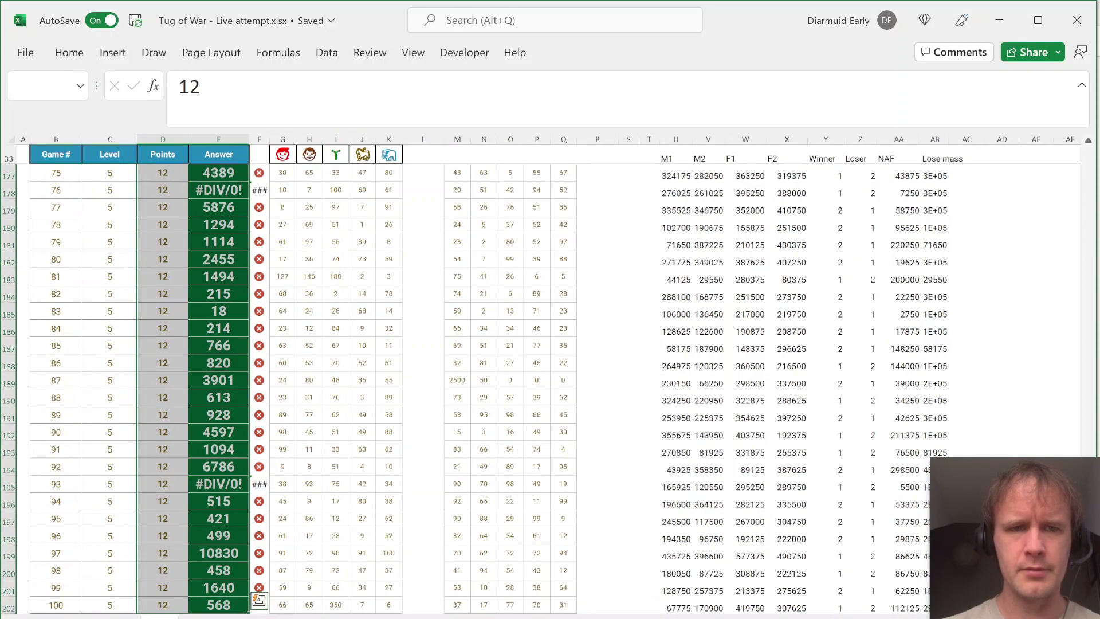
pyautogui.hotkey('ctrl', 'd')
# Check the Level 5 answers and their correctness marks down through game 100
pyautogui.press('Right')
pyautogui.press('Down')
pyautogui.press('Down')
pyautogui.press('Down')
pyautogui.press('Down')
pyautogui.press('Down')
pyautogui.press('Down')
pyautogui.press('Down')
pyautogui.press('Down')
pyautogui.press('Down')
pyautogui.press('Down')
pyautogui.press('Down')
pyautogui.press('Down')
pyautogui.press('Down')
pyautogui.press('Down')
pyautogui.press('Down')
pyautogui.press('Down')
pyautogui.press('Down')
pyautogui.press('Down')
pyautogui.press('Down')
pyautogui.press('Down')
pyautogui.press('Down')
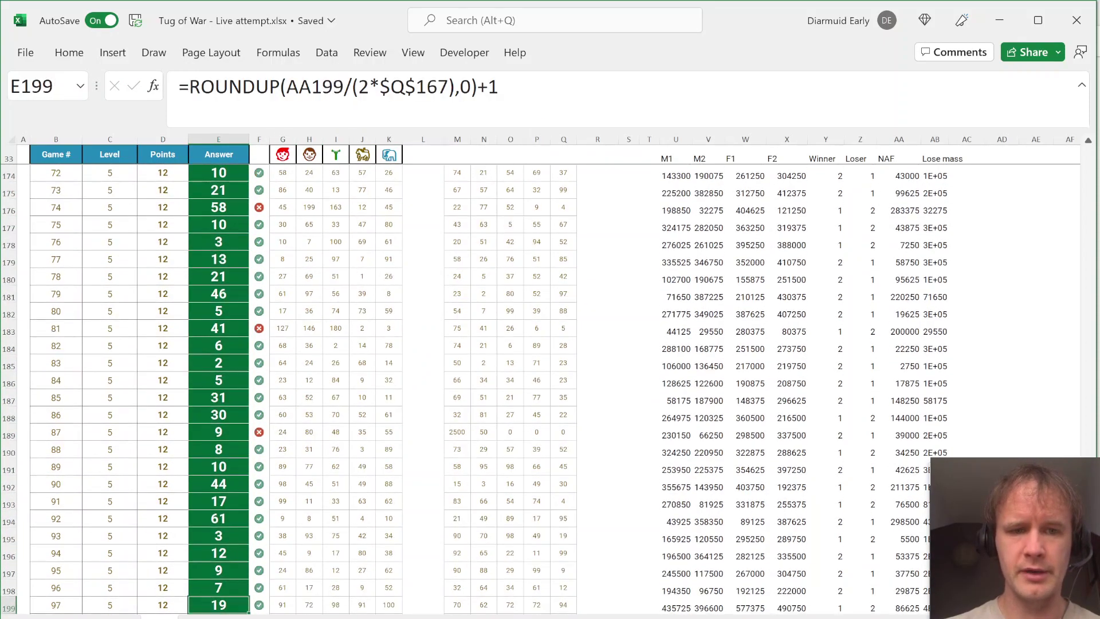
pyautogui.press('Down')
pyautogui.press('Down')
pyautogui.press('Up')
pyautogui.press('Up')
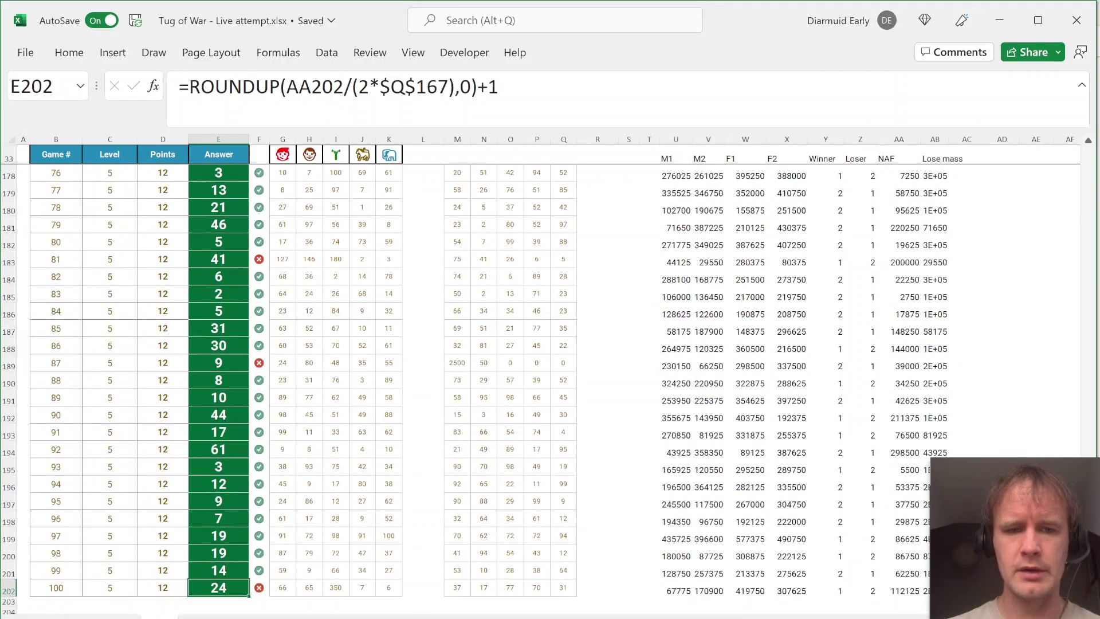
# Return to the first Level 5 game and clear the answers in E173:E202
pyautogui.hotkey('ctrl', 'Up')
pyautogui.press('Up')
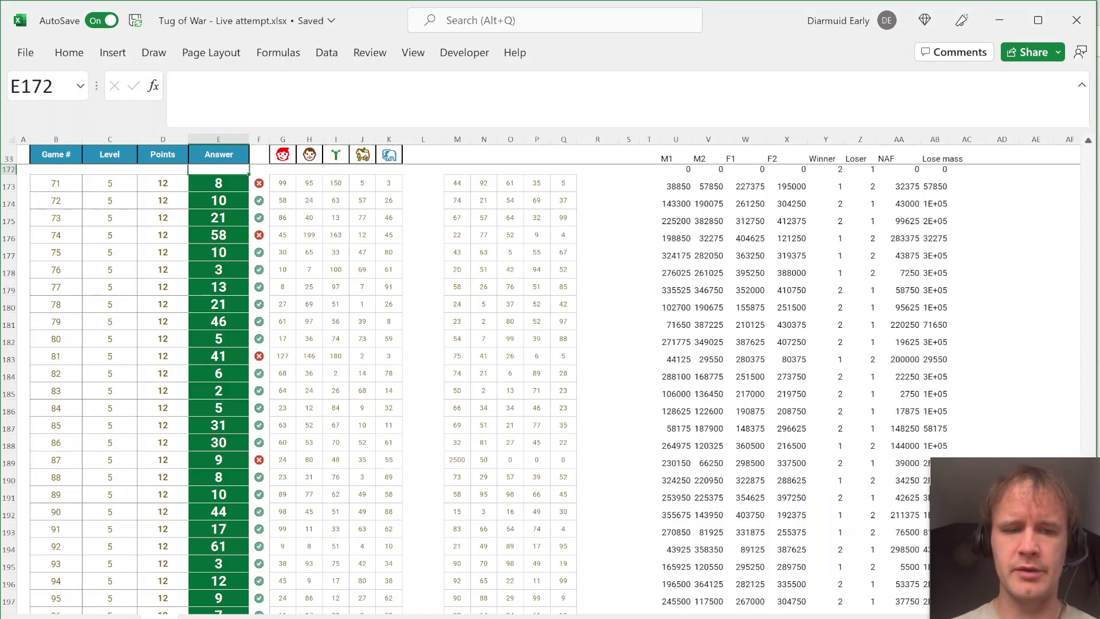
pyautogui.press('Up')
pyautogui.press('Right')
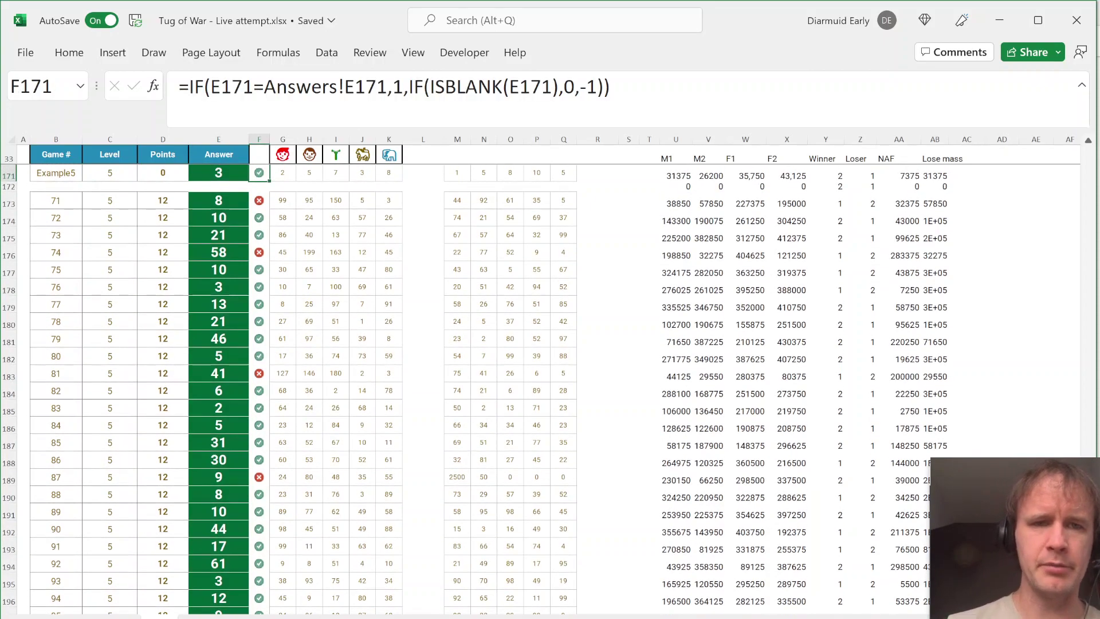
pyautogui.press('Left')
pyautogui.press('Down')
pyautogui.press('Down')
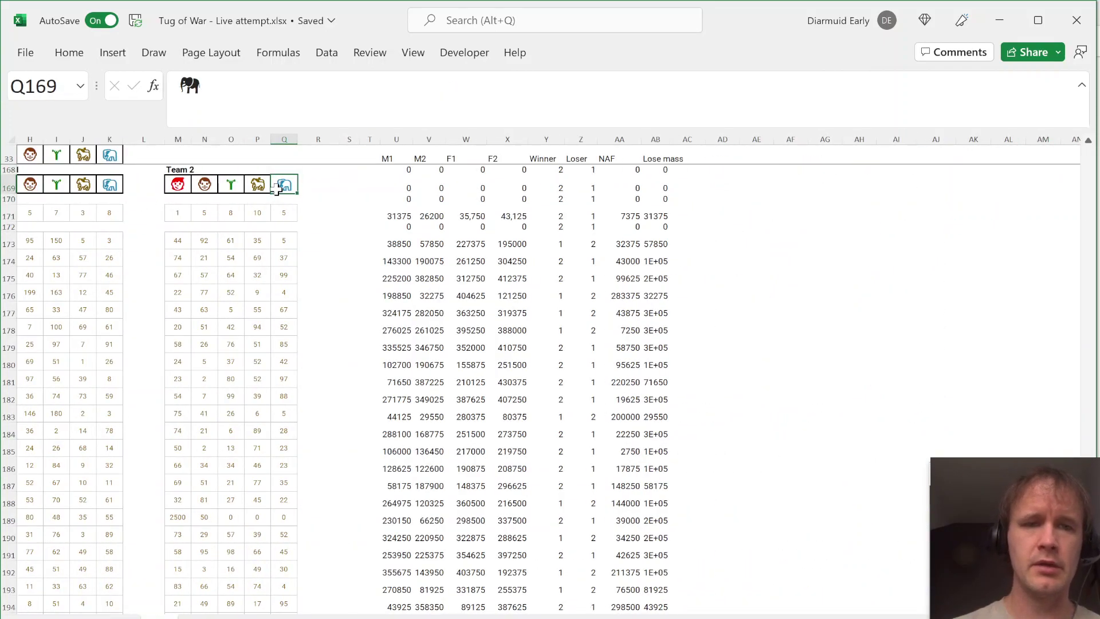
# Copy Team 2's character icon headers to AD169:AH169 and label the new block "Winning team" in AD168
pyautogui.press('Right')
pyautogui.press('Right')
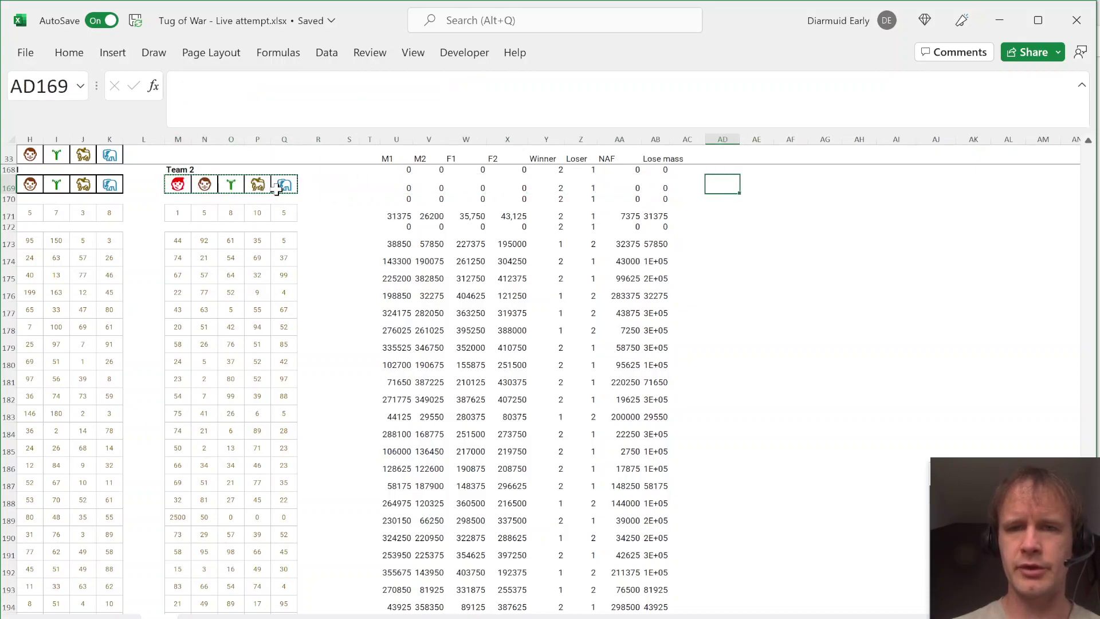
pyautogui.hotkey('ctrl', 'v')
pyautogui.press('Up')
pyautogui.write('Winning team')
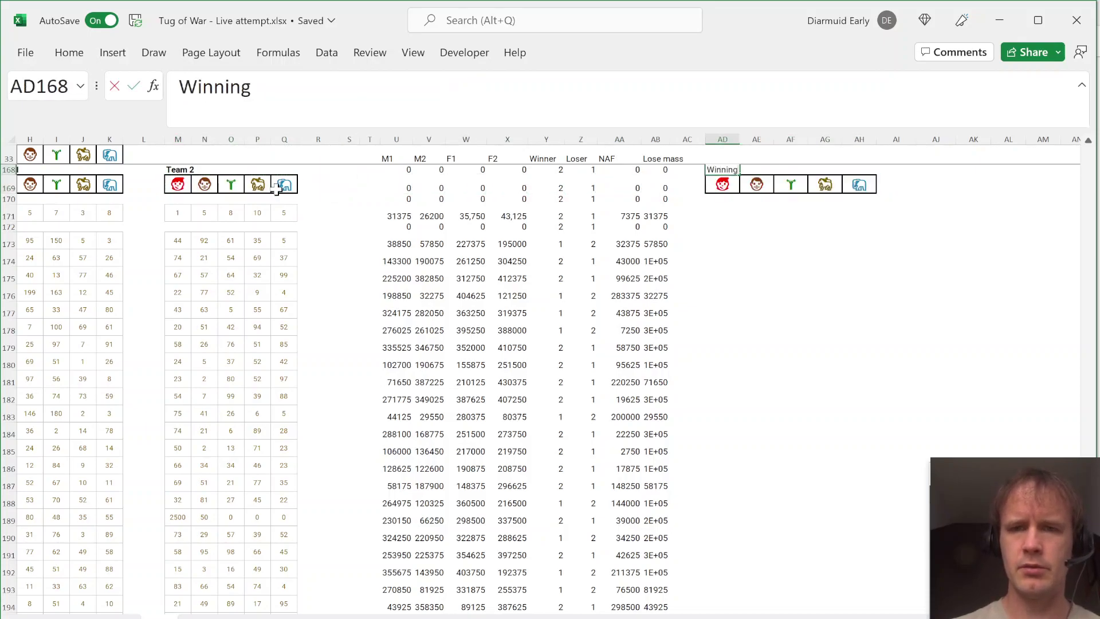
pyautogui.press('Return')
# Enter =IF(Y171=1,G171:K171,M171:Q171) in AD171 to return the winning team's lineup for the example game
pyautogui.press('Down')
pyautogui.press('Down')
pyautogui.write('=')
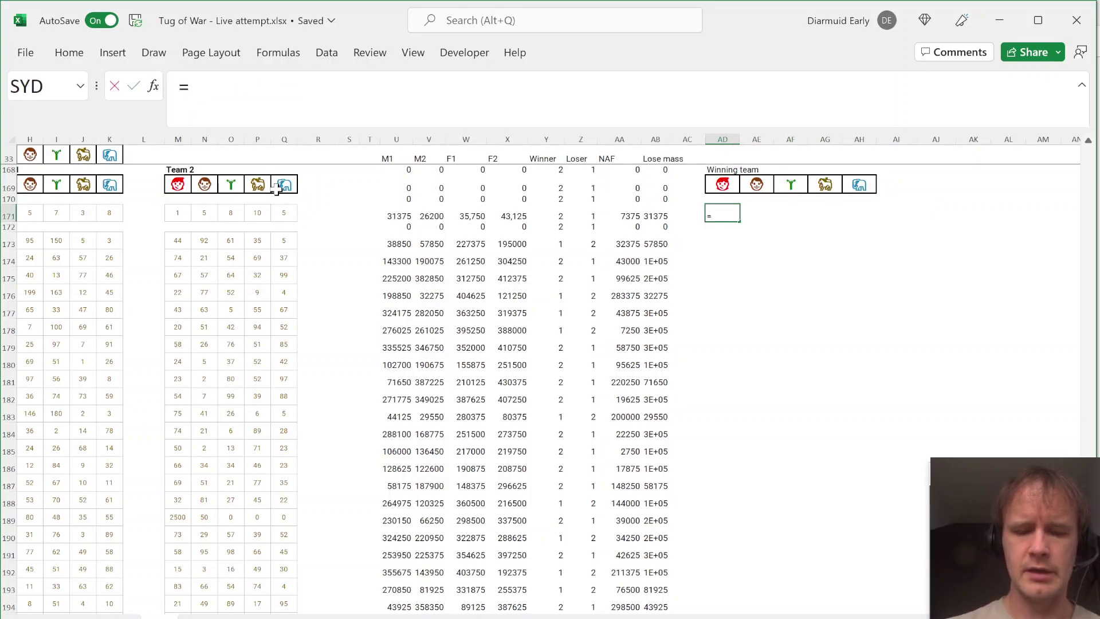
pyautogui.write('IF(')
pyautogui.press('Left')
pyautogui.press('Left')
pyautogui.press('Left')
pyautogui.press('Left')
pyautogui.press('Left')
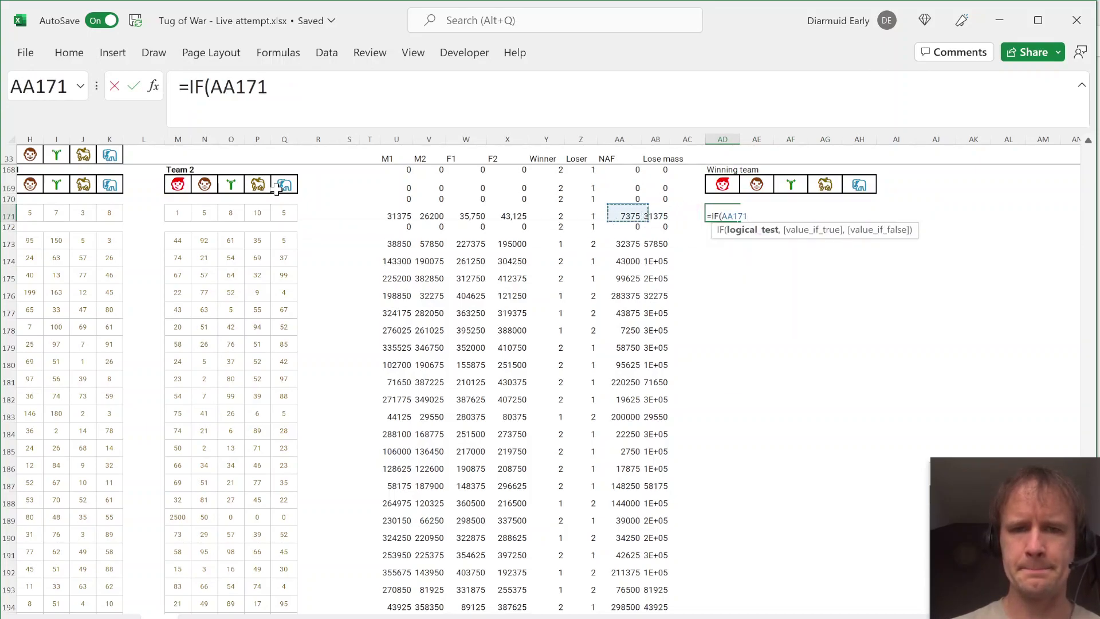
pyautogui.write('=1,')
pyautogui.hotkey('ctrl', 'Left')
pyautogui.hotkey('ctrl', 'Left')
pyautogui.hotkey('ctrl', 'Left')
pyautogui.hotkey('ctrl', 'Left')
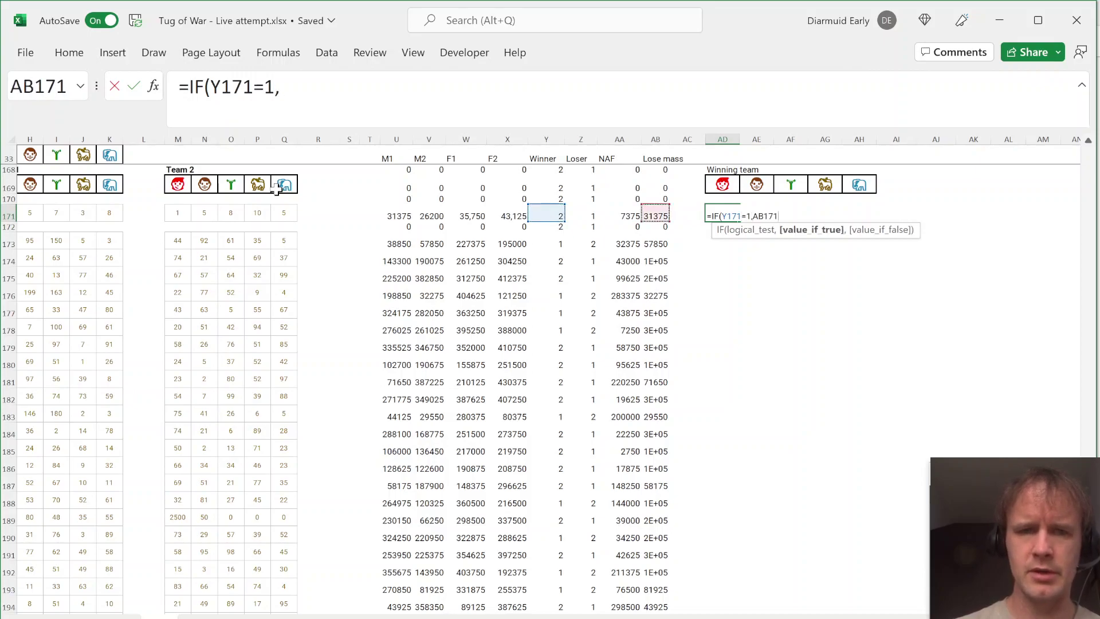
pyautogui.hotkey('ctrl', 'Left')
pyautogui.hotkey('ctrl', 'shift', 'Left')
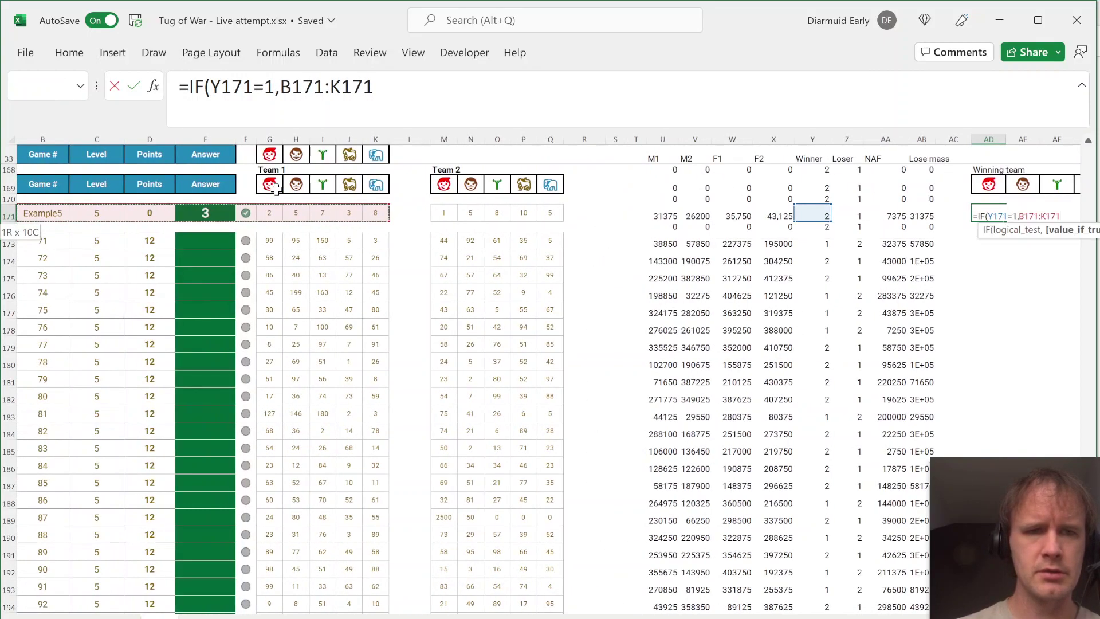
pyautogui.hotkey('shift', 'Right')
pyautogui.hotkey('shift', 'Right')
pyautogui.hotkey('shift', 'Right')
pyautogui.hotkey('shift', 'Right')
pyautogui.hotkey('shift', 'Right')
pyautogui.write(',')
pyautogui.hotkey('ctrl', 'Left')
pyautogui.hotkey('ctrl', 'Left')
pyautogui.hotkey('ctrl', 'Left')
pyautogui.hotkey('ctrl', 'Left')
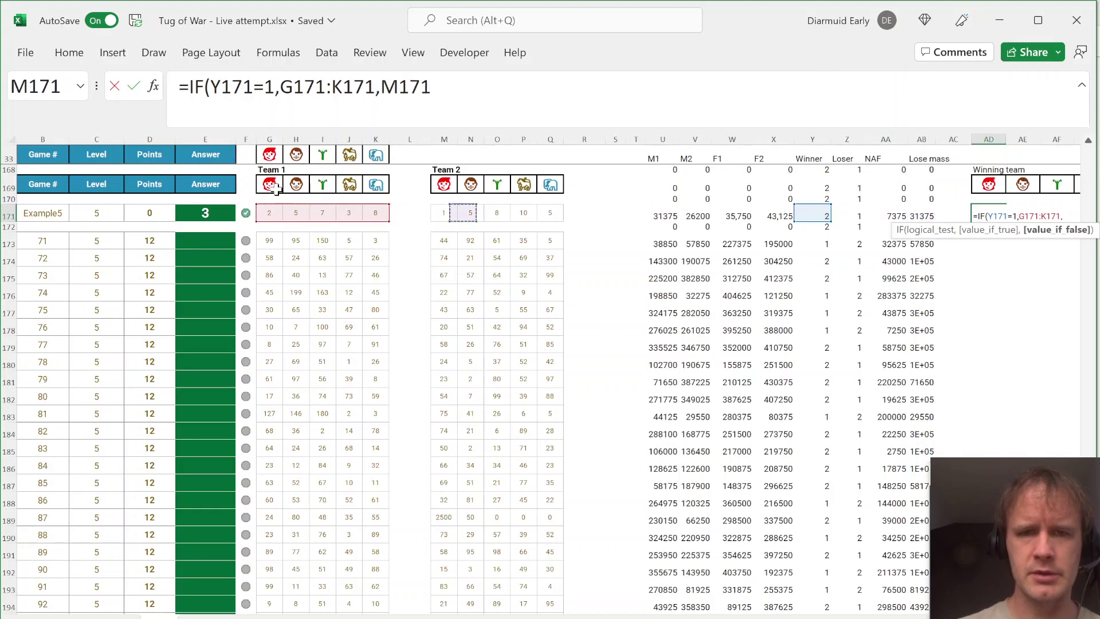
pyautogui.hotkey('ctrl', 'shift', 'Right')
pyautogui.write(')')
pyautogui.press('Return')
pyautogui.press('Up')
# Fill the winning-team lineup formula from AD171 down through the Level 5 game rows
pyautogui.press('Right')
pyautogui.press('Right')
pyautogui.press('Right')
pyautogui.press('Right')
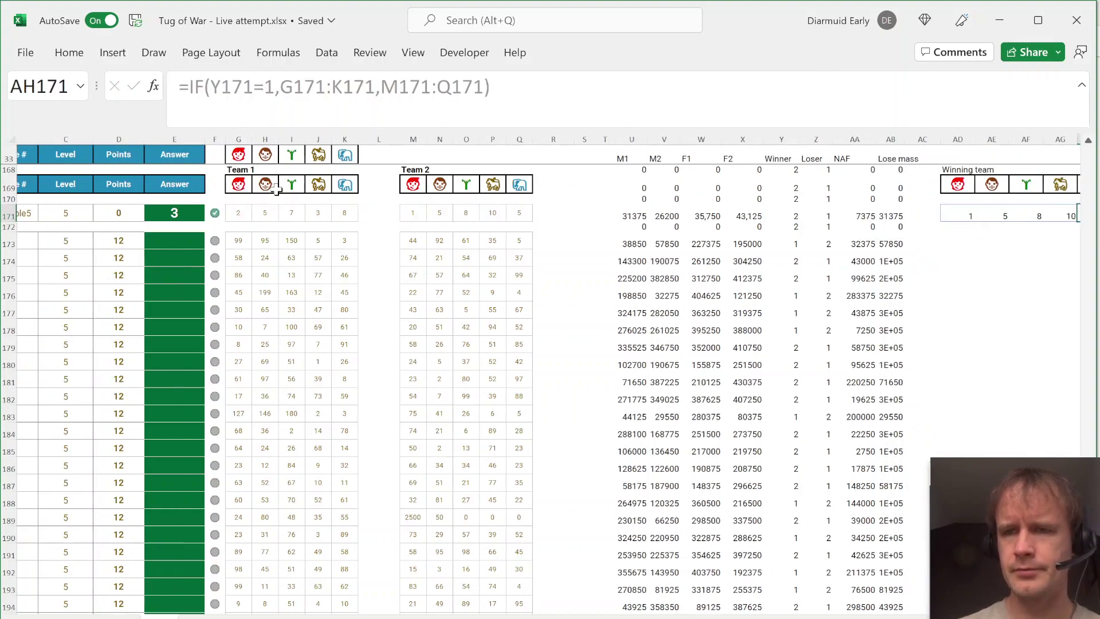
pyautogui.press('Left')
pyautogui.press('Left')
pyautogui.press('Left')
pyautogui.press('Left')
pyautogui.press('Left')
pyautogui.press('Left')
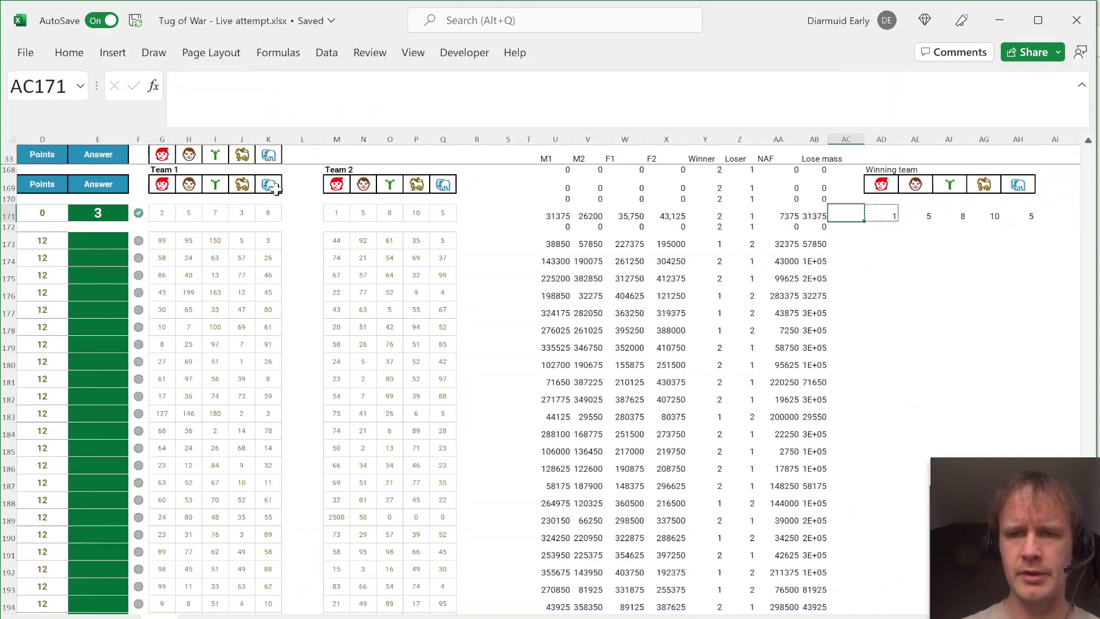
pyautogui.hotkey('ctrl', 'Down')
pyautogui.press('Right')
pyautogui.press('Right')
pyautogui.hotkey('ctrl', 'shift', 'Up')
pyautogui.hotkey('ctrl', 'd')
pyautogui.hotkey('ctrl', 'Up')
pyautogui.press('Right')
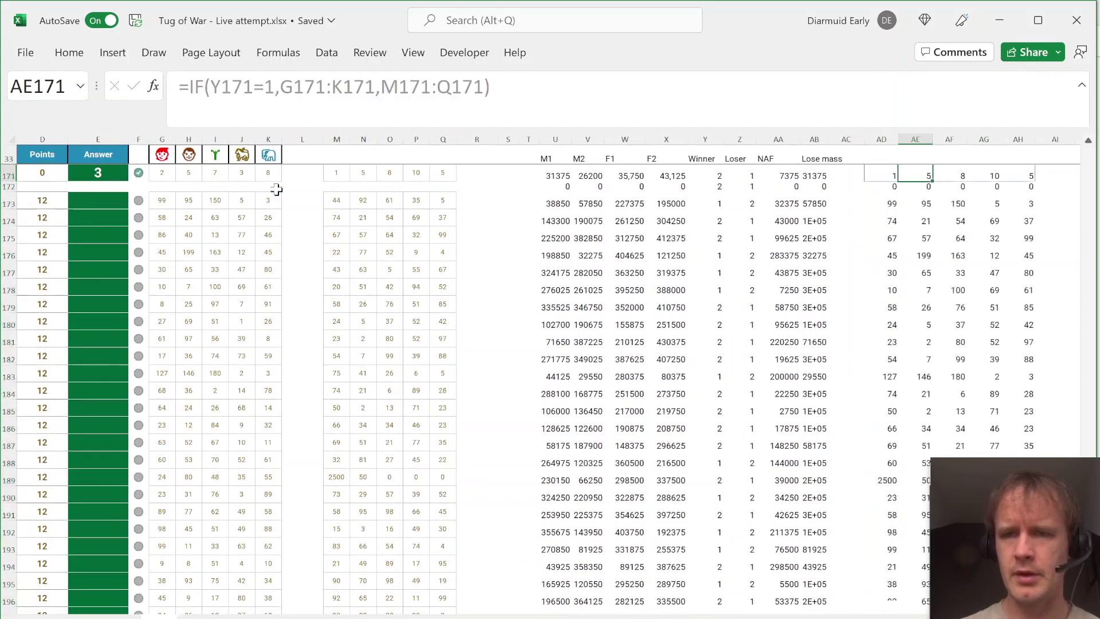
# Examine the Level 5 question, the member values above Team 2 and the winning-team icon headers
pyautogui.press('Up')
pyautogui.press('Up')
pyautogui.press('Down')
pyautogui.press('Right')
pyautogui.press('Right')
pyautogui.press('Right')
pyautogui.press('Right')
pyautogui.press('Right')
pyautogui.press('Right')
pyautogui.press('Right')
pyautogui.press('Right')
pyautogui.press('Right')
pyautogui.press('Right')
pyautogui.press('Left')
pyautogui.press('Up')
pyautogui.press('Up')
pyautogui.press('Left')
pyautogui.press('Left')
pyautogui.press('Left')
pyautogui.press('Up')
pyautogui.press('Up')
pyautogui.press('Left')
pyautogui.press('Left')
pyautogui.press('Down')
pyautogui.press('Down')
pyautogui.press('Left')
pyautogui.press('Down')
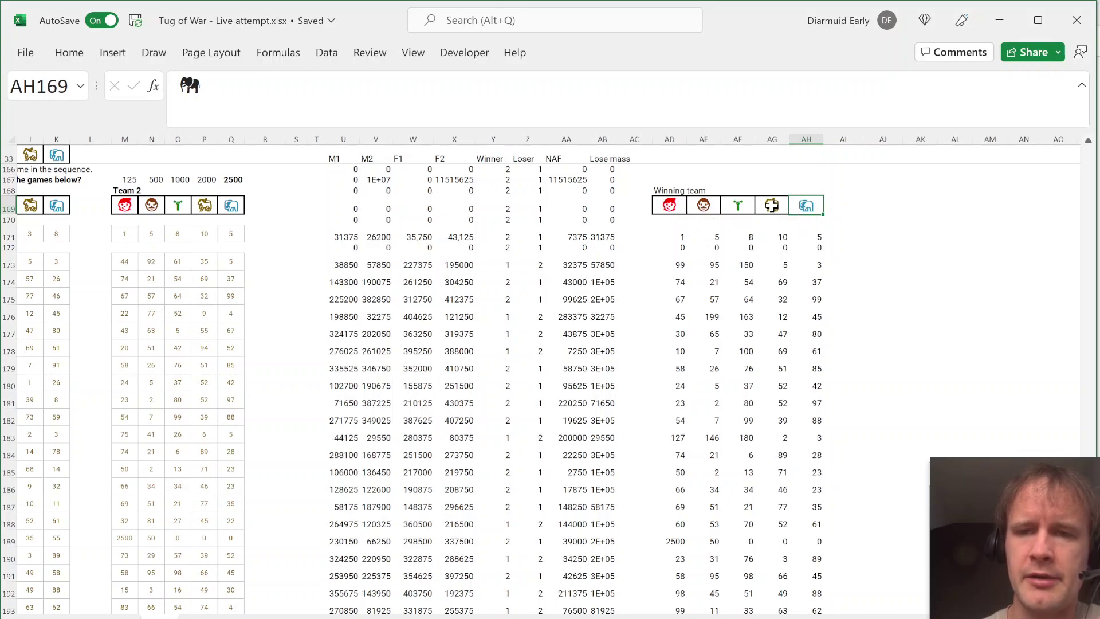
pyautogui.click(772, 206)
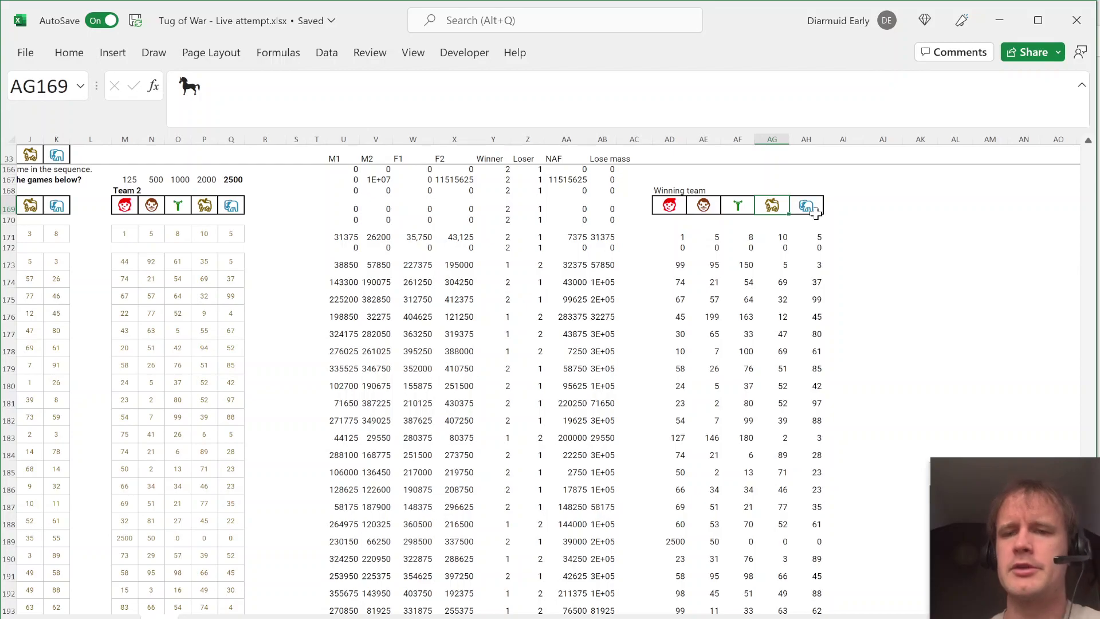
pyautogui.click(812, 210)
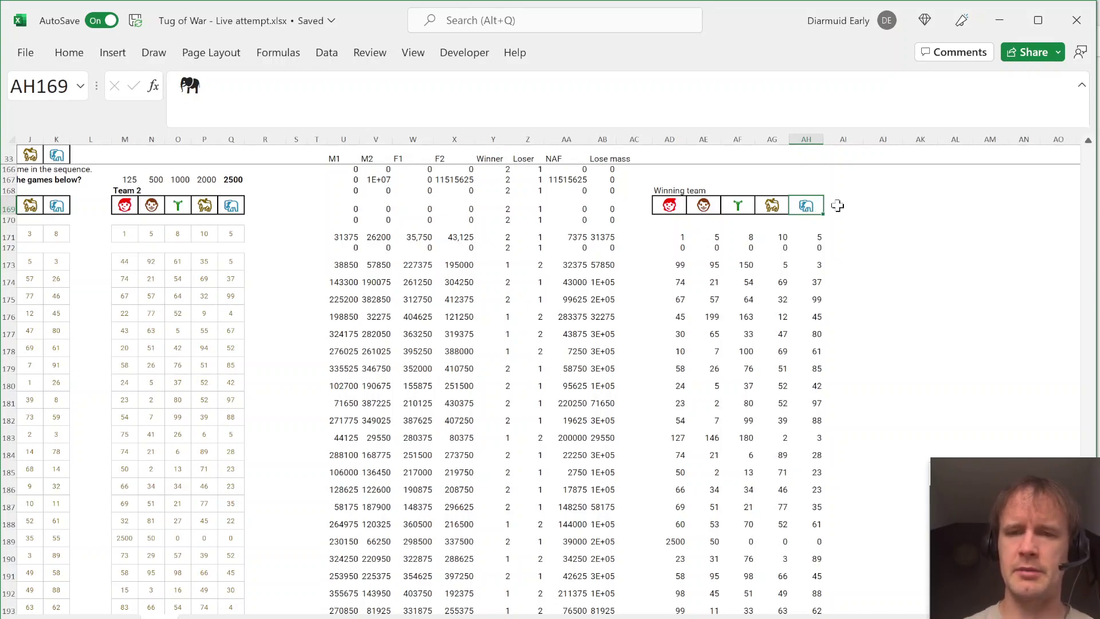
# Label a new helper block "Net app force after moving group" in AJ168
pyautogui.click(848, 189)
pyautogui.press('Right')
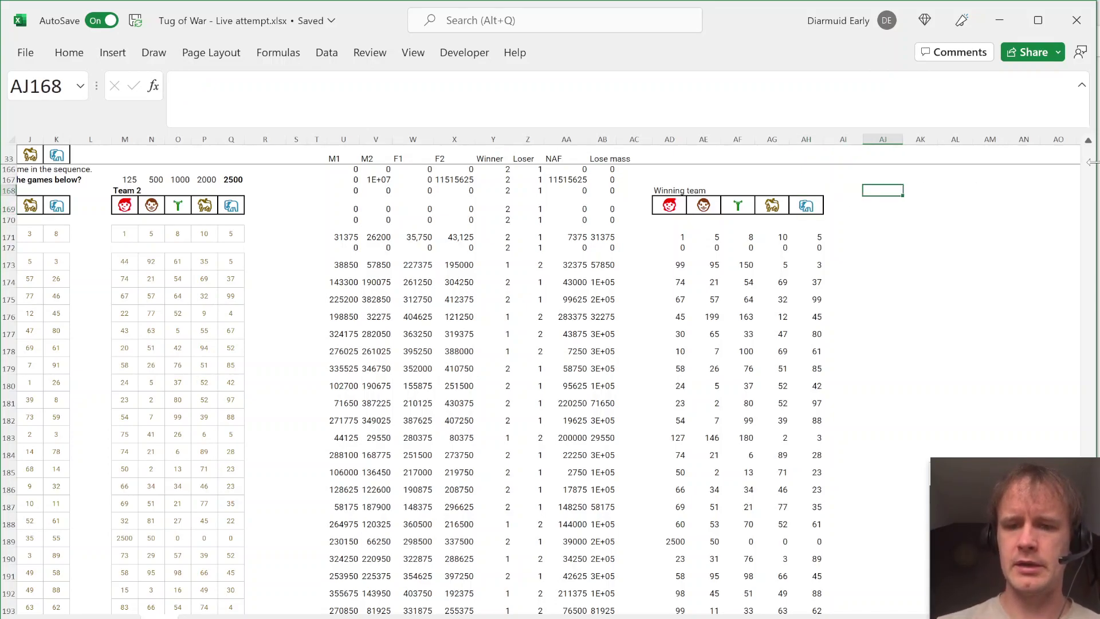
pyautogui.write('Net app force af')
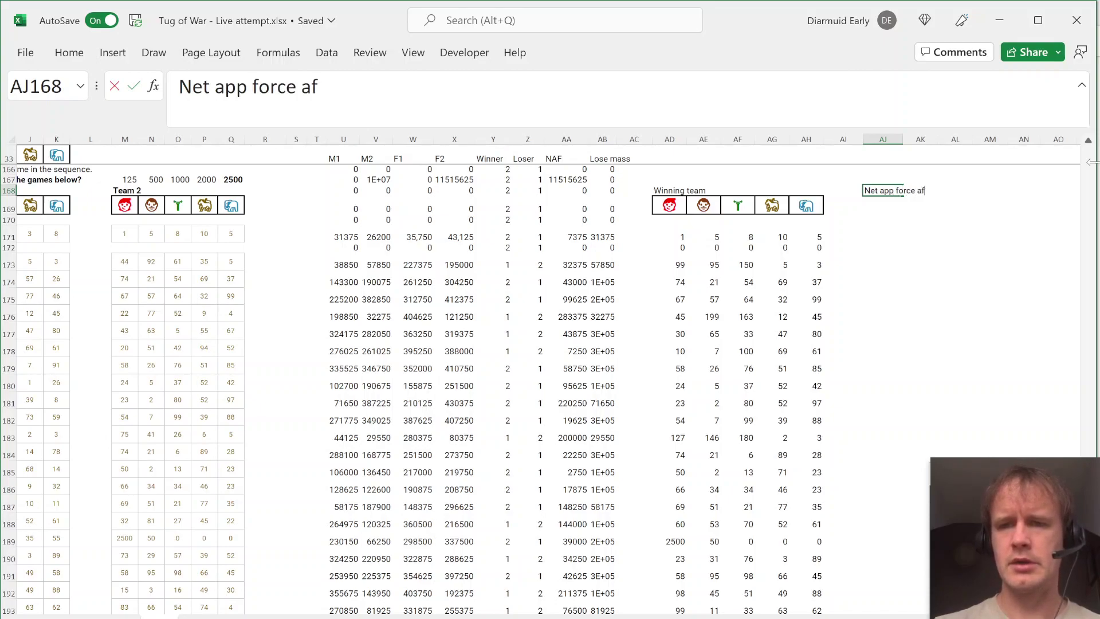
pyautogui.write('ter moving group')
pyautogui.press('Return')
# Copy the winning-team icon headers AD169:AH169 to AJ169:AN169 under the net force label
pyautogui.press('Left')
pyautogui.press('Left')
pyautogui.hotkey('shift', 'Left')
pyautogui.hotkey('shift', 'Left')
pyautogui.hotkey('shift', 'Left')
pyautogui.hotkey('shift', 'Left')
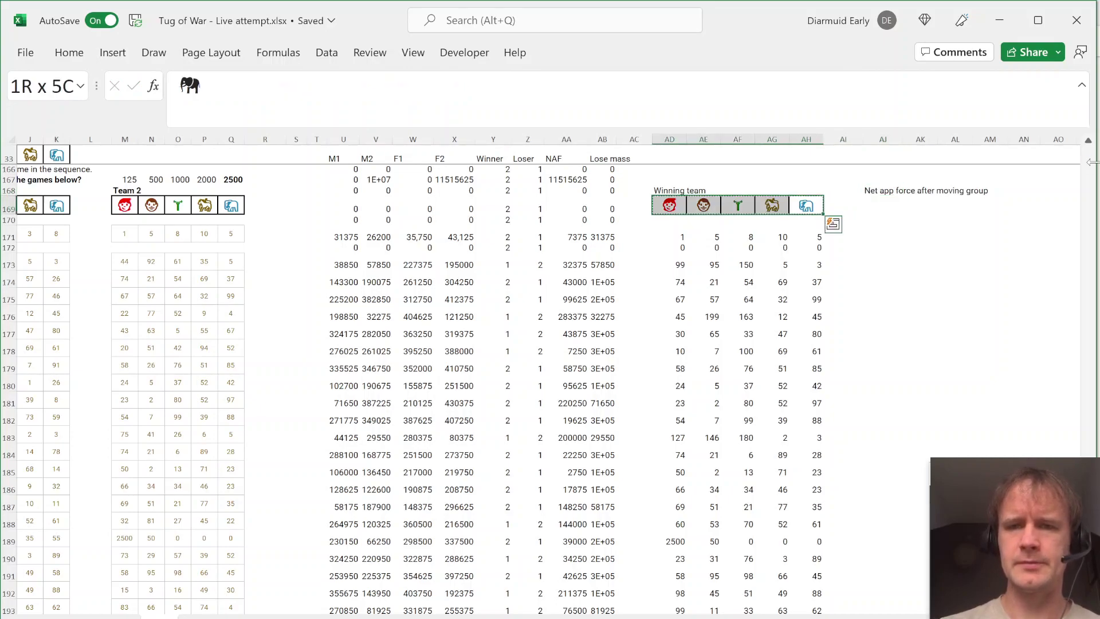
pyautogui.hotkey('ctrl', 'c')
pyautogui.press('Right')
pyautogui.press('Right')
pyautogui.press('Right')
pyautogui.press('Left')
pyautogui.hotkey('ctrl', 'v')
# Add the heading "None" in AO169, after the elephant column of the net force block
pyautogui.press('Right')
pyautogui.press('Right')
pyautogui.press('Right')
pyautogui.press('Right')
pyautogui.press('Right')
pyautogui.press('F2')
pyautogui.write('None')
pyautogui.press('Return')
pyautogui.write('=')
pyautogui.press('Left')
pyautogui.press('Left')
pyautogui.press('Left')
pyautogui.press('Left')
pyautogui.press('Left')
pyautogui.press('Left')
pyautogui.press('Left')
pyautogui.press('Left')
pyautogui.press('Left')
pyautogui.press('Left')
pyautogui.press('Left')
pyautogui.press('Left')
pyautogui.press('Left')
pyautogui.press('Left')
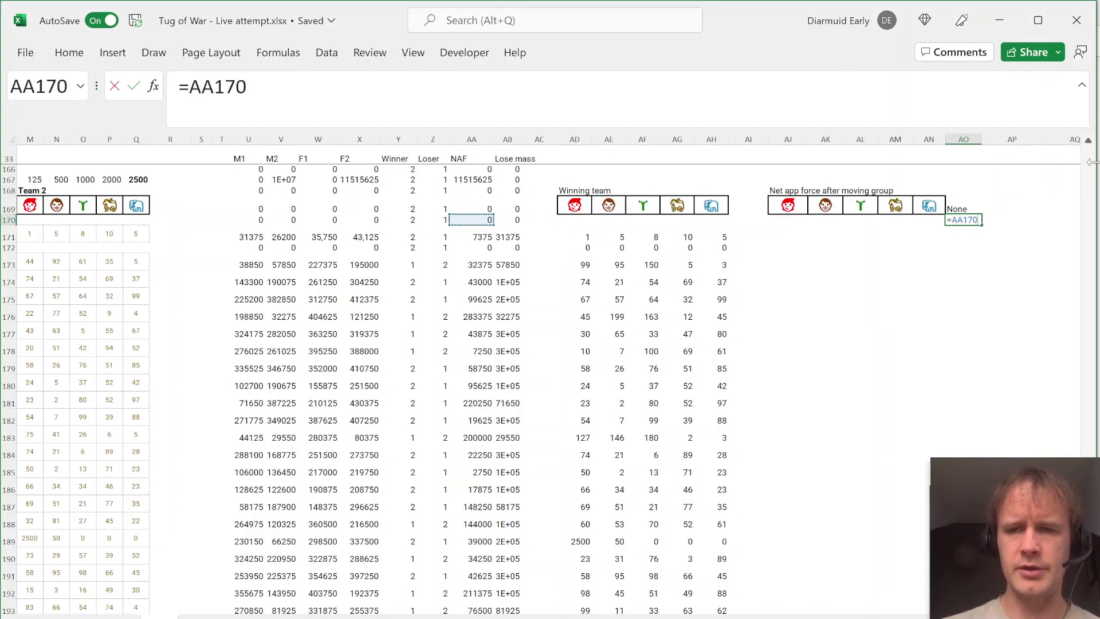
pyautogui.press('Escape')
# Enter =AA171 in AO171 to bring the net applied force into the None column
pyautogui.press('Down')
pyautogui.write('=')
pyautogui.press('Left')
pyautogui.press('Left')
pyautogui.press('Left')
pyautogui.press('Left')
pyautogui.press('Left')
pyautogui.press('Left')
pyautogui.press('Left')
pyautogui.press('Left')
pyautogui.press('Left')
pyautogui.press('Left')
pyautogui.press('Left')
pyautogui.press('Left')
pyautogui.press('Left')
pyautogui.press('Left')
pyautogui.press('Return')
pyautogui.press('Up')
pyautogui.press('Left')
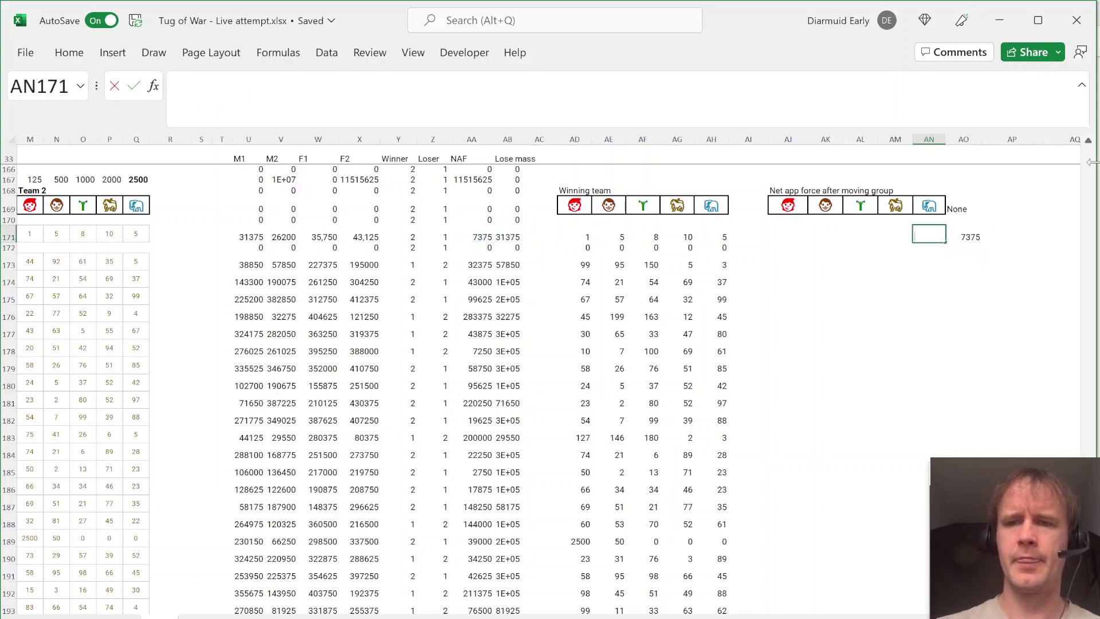
pyautogui.write('=')
pyautogui.press('Escape')
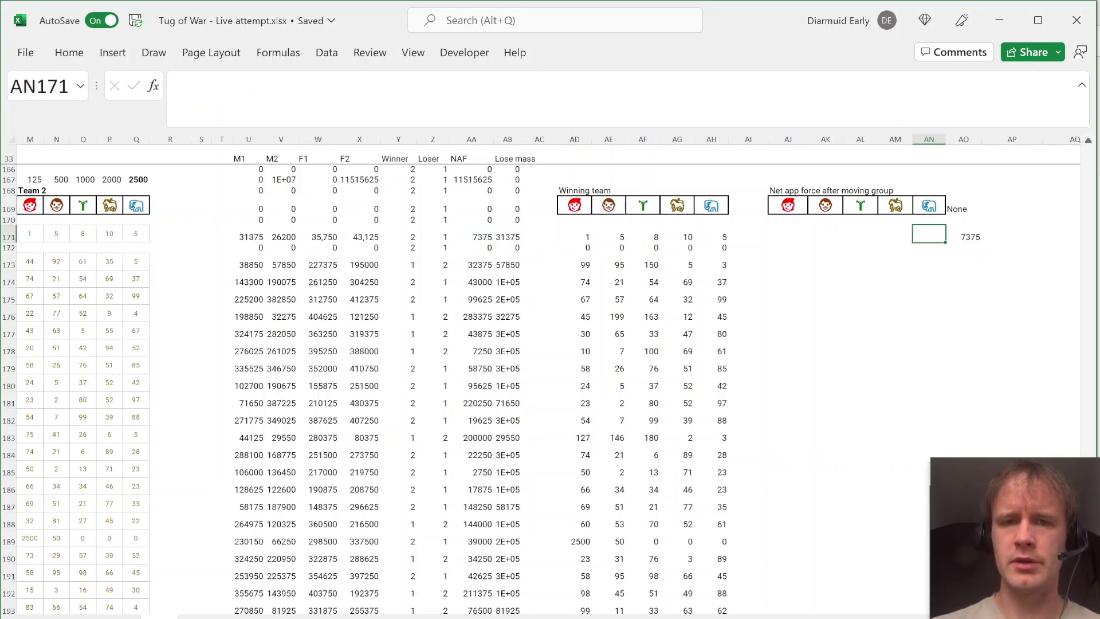
# Enter a formula in AD166 that lists the group force values across AD166:AH166, above the winning-team icons
pyautogui.click(573, 171)
pyautogui.write('=for')
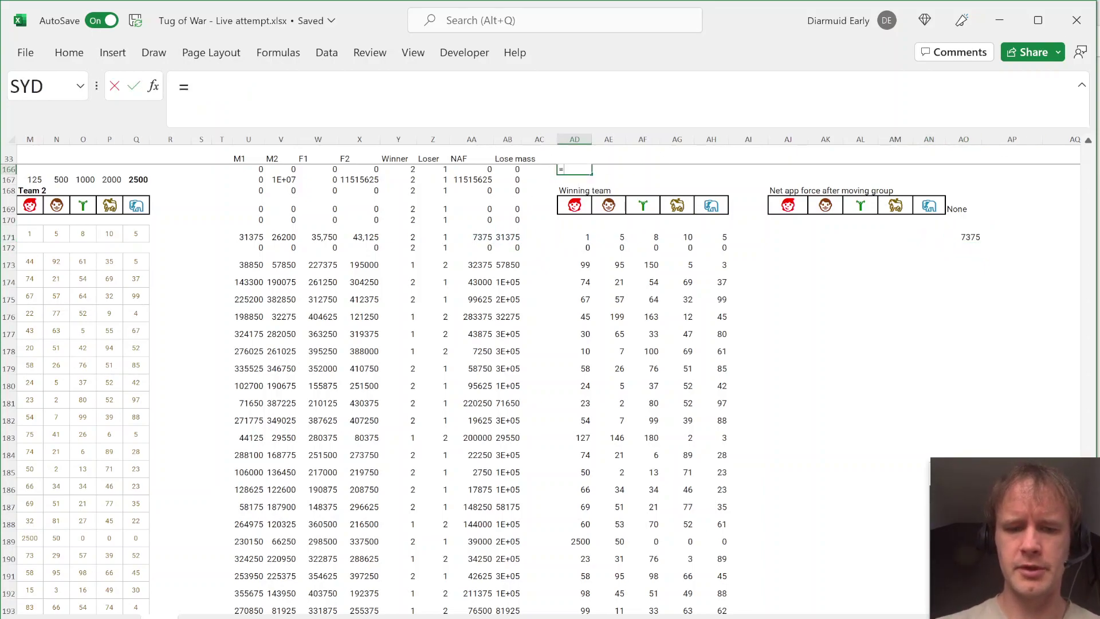
pyautogui.press('Tab')
pyautogui.press('Return')
pyautogui.press('Right')
pyautogui.press('Right')
pyautogui.press('Right')
pyautogui.press('Down')
pyautogui.press('Down')
pyautogui.press('Down')
pyautogui.press('Right')
pyautogui.press('Right')
pyautogui.press('Down')
pyautogui.press('Down')
pyautogui.press('Up')
pyautogui.press('Right')
pyautogui.press('Right')
pyautogui.press('Right')
pyautogui.press('Right')
pyautogui.press('Right')
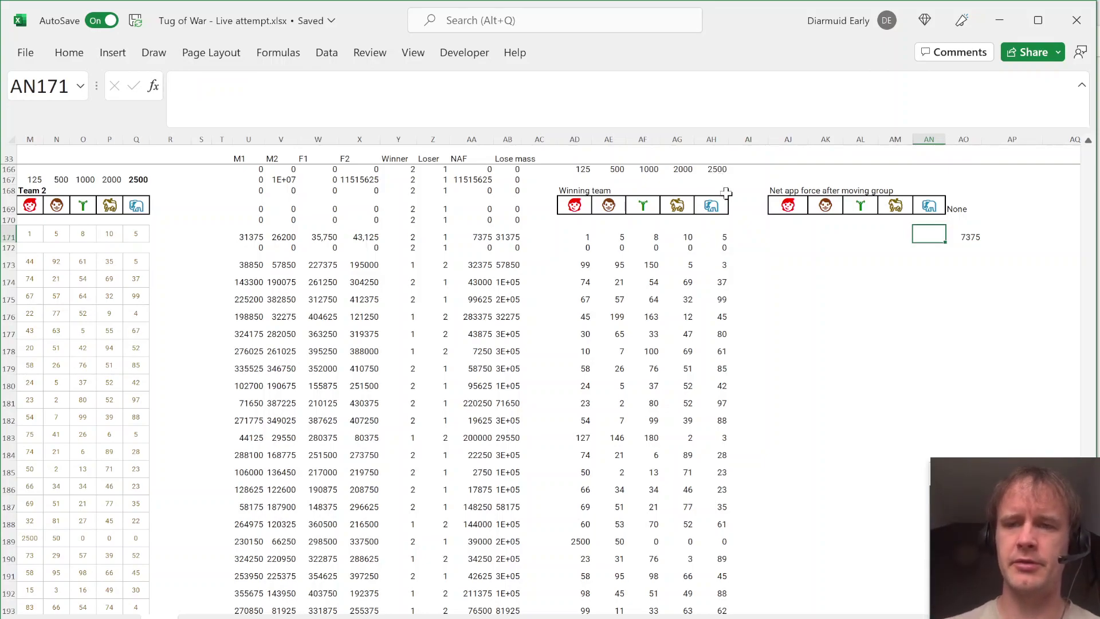
# Enter =AO171-2*$AH$166*AH171 in AN171 for the net force after moving the elephant group
pyautogui.write('=')
pyautogui.press('Right')
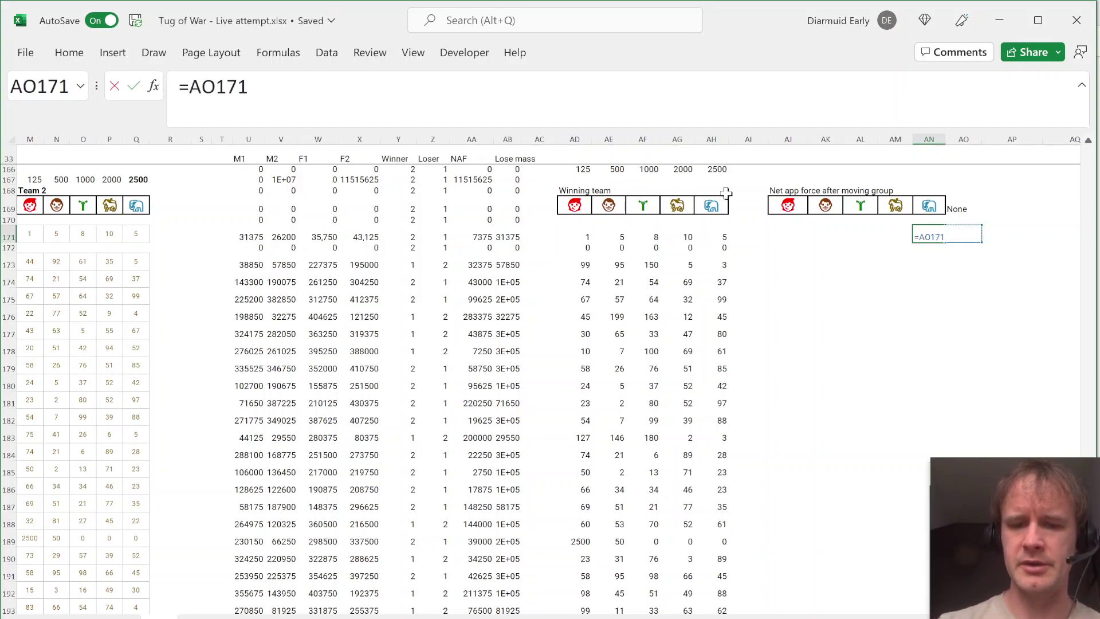
pyautogui.write('-2*')
pyautogui.click(710, 171)
pyautogui.press('F4')
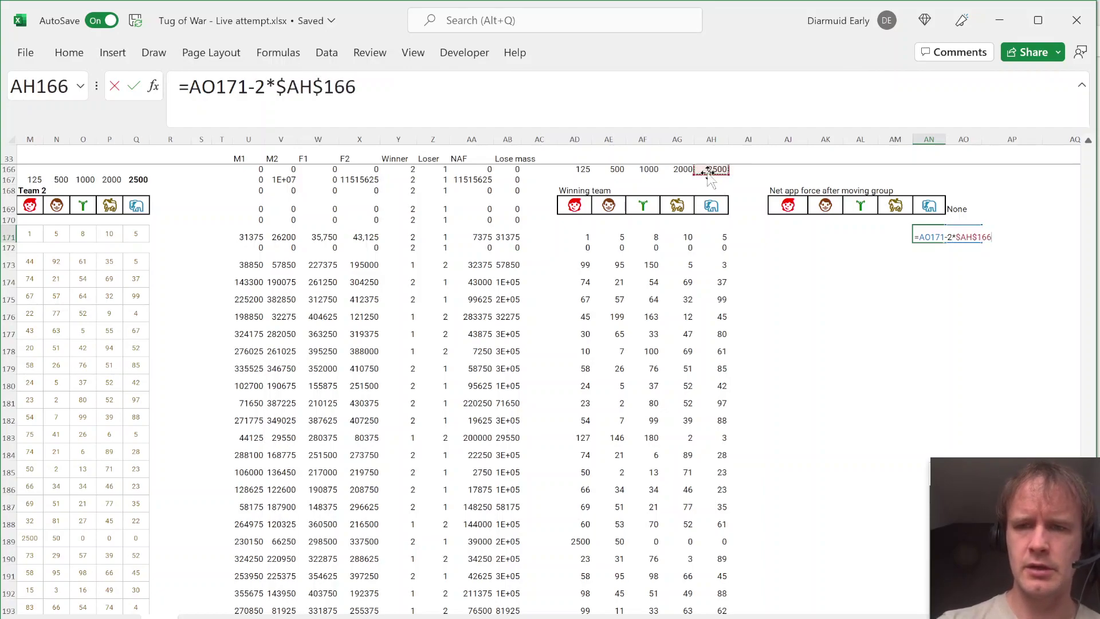
pyautogui.write('*')
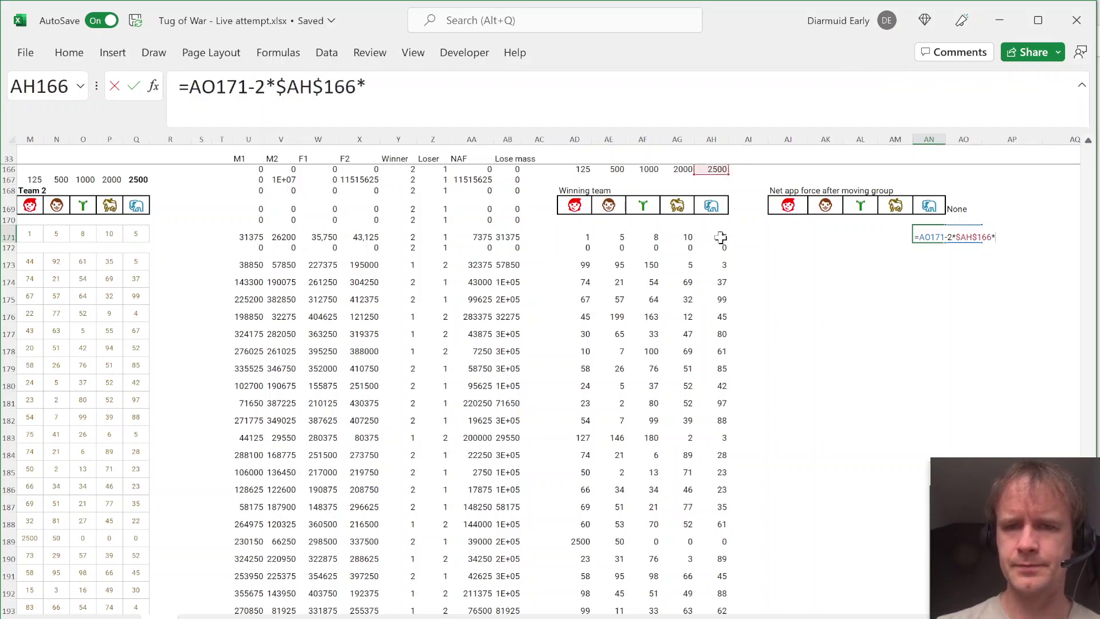
pyautogui.click(721, 238)
pyautogui.press('Return')
pyautogui.press('Up')
pyautogui.press('Right')
pyautogui.press('Left')
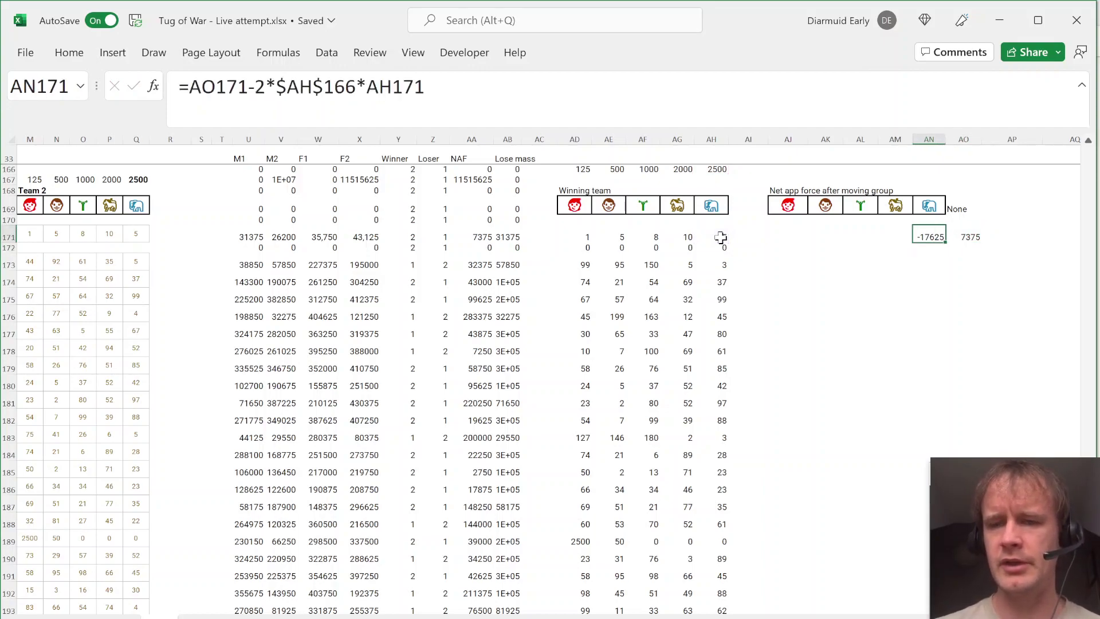
# Copy the net force formulas from AN171:AO171 to AN173:AO173 and check the references in AN173
pyautogui.hotkey('shift', 'Right')
pyautogui.hotkey('ctrl', 'c')
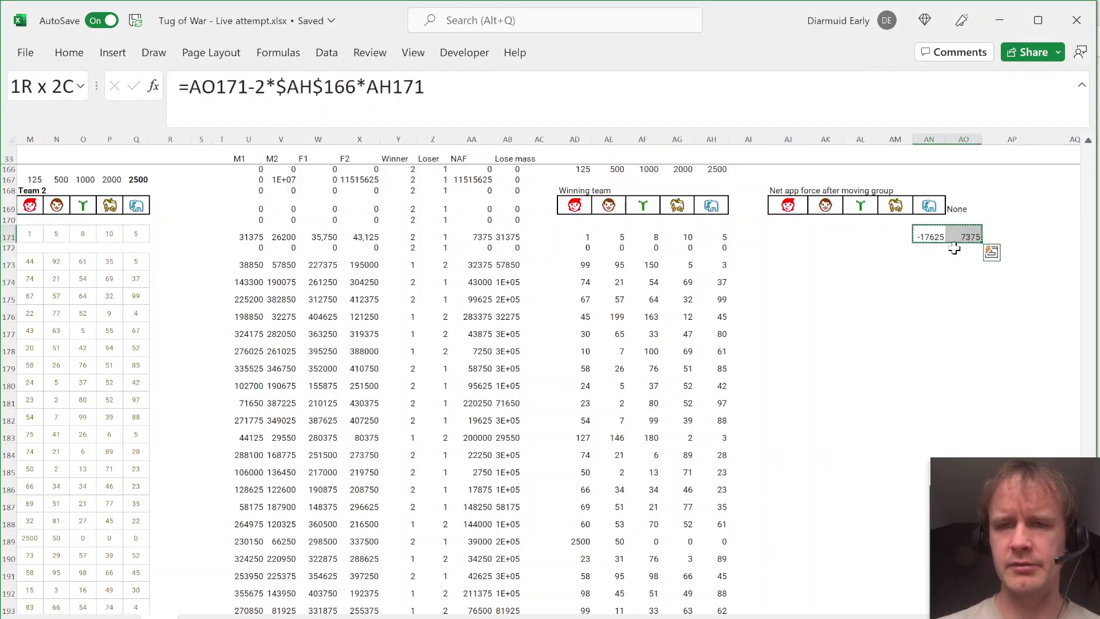
pyautogui.press('Down')
pyautogui.press('Down')
pyautogui.hotkey('ctrl', 'v')
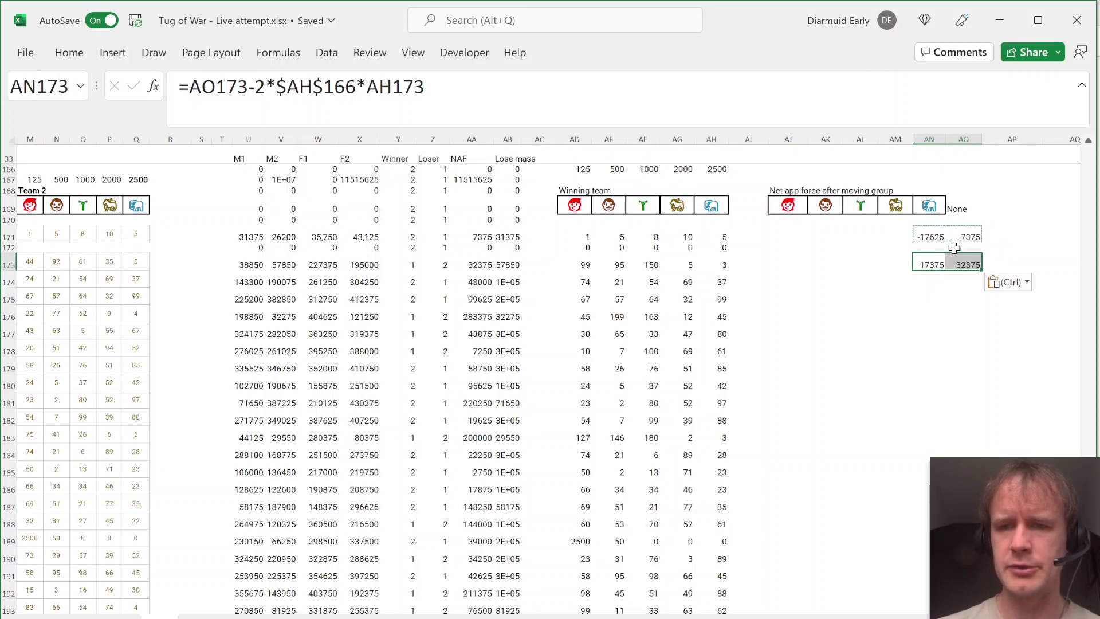
pyautogui.click(942, 265)
pyautogui.press('F2')
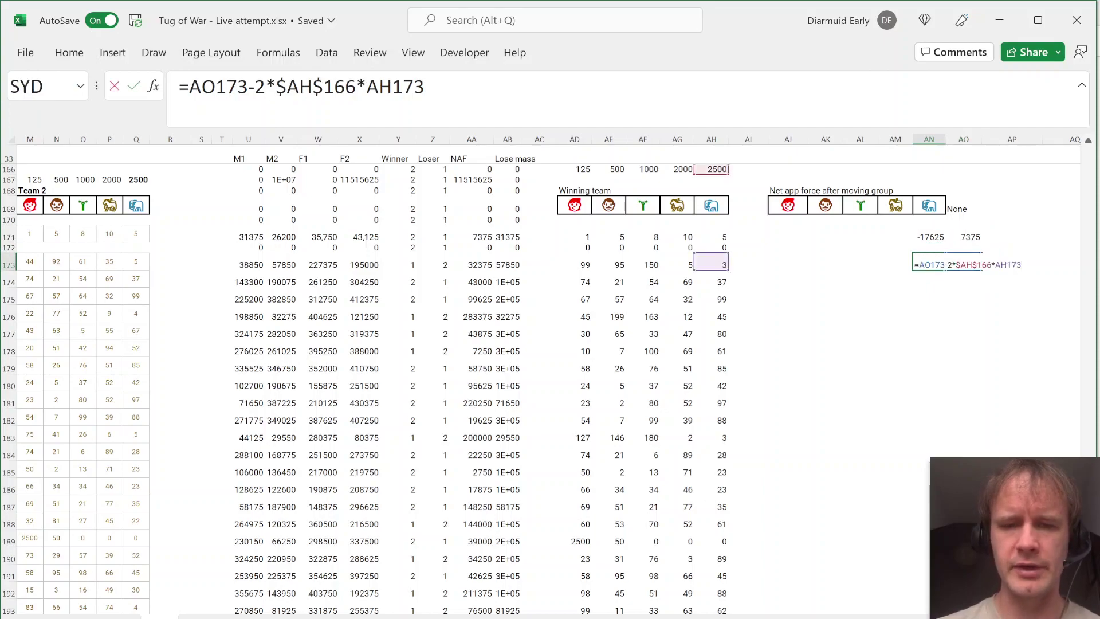
pyautogui.press('Escape')
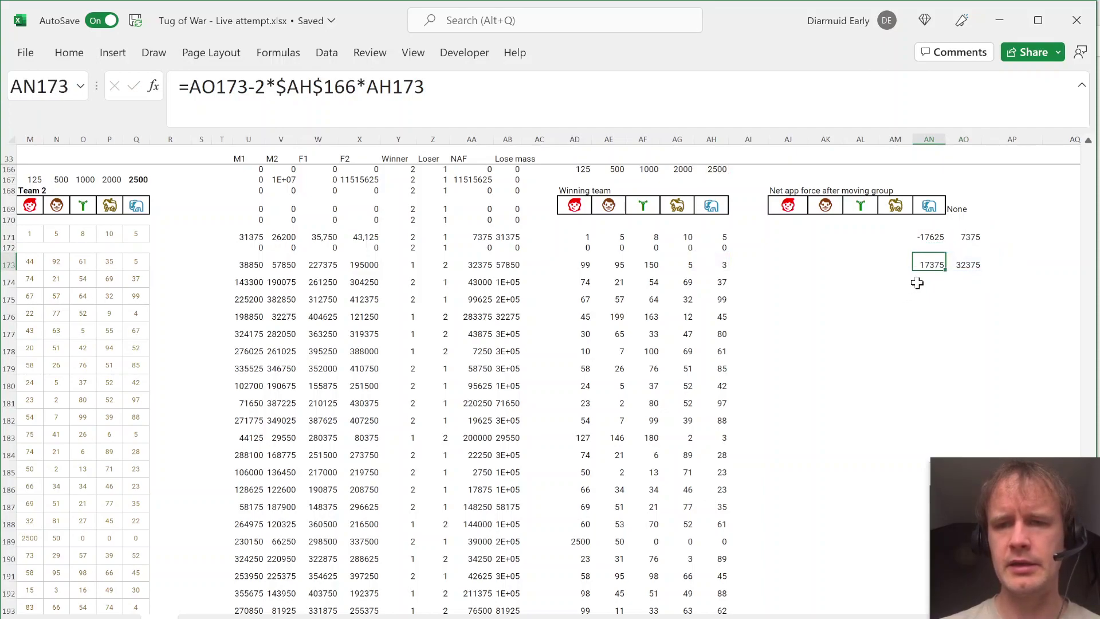
# Remove the column lock from the force reference in AN171 so the formula reads =AO171-2*AH$166*AH171
pyautogui.press('Up')
pyautogui.press('Up')
pyautogui.press('Up')
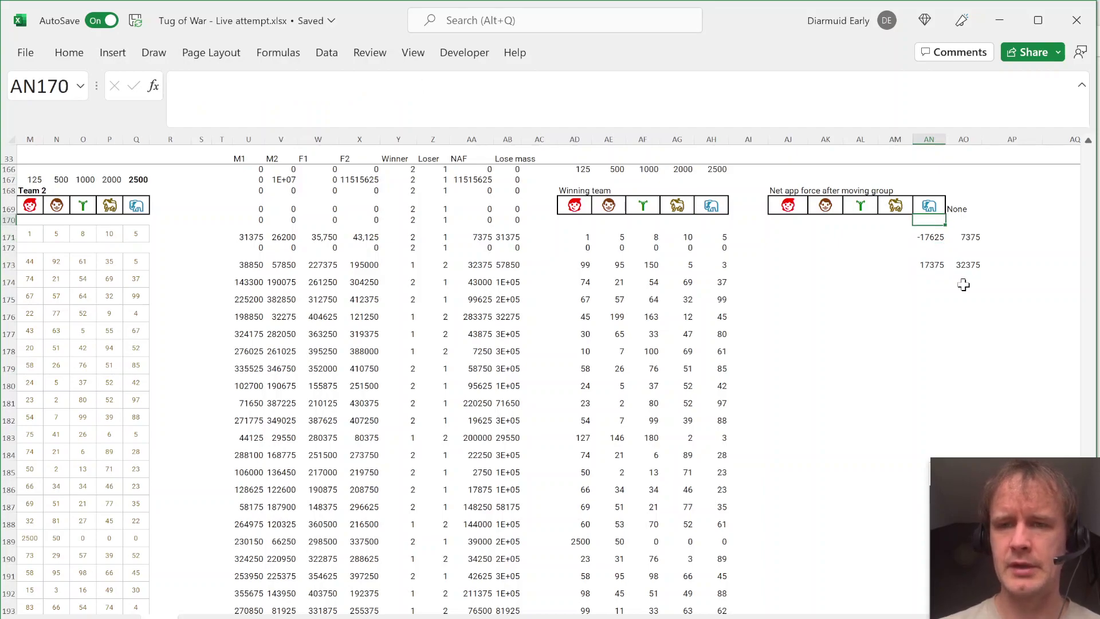
pyautogui.press('Down')
pyautogui.hotkey('shift', 'Down')
pyautogui.hotkey('shift', 'Down')
pyautogui.hotkey('ctrl', 'c')
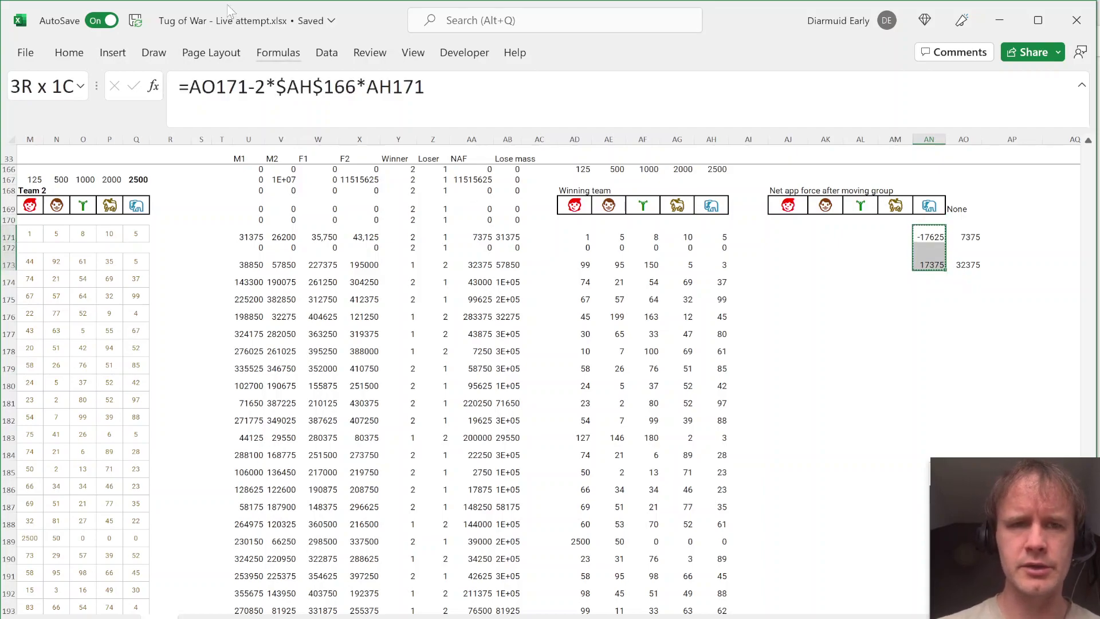
pyautogui.hotkey('shift', 'Up')
pyautogui.hotkey('shift', 'Up')
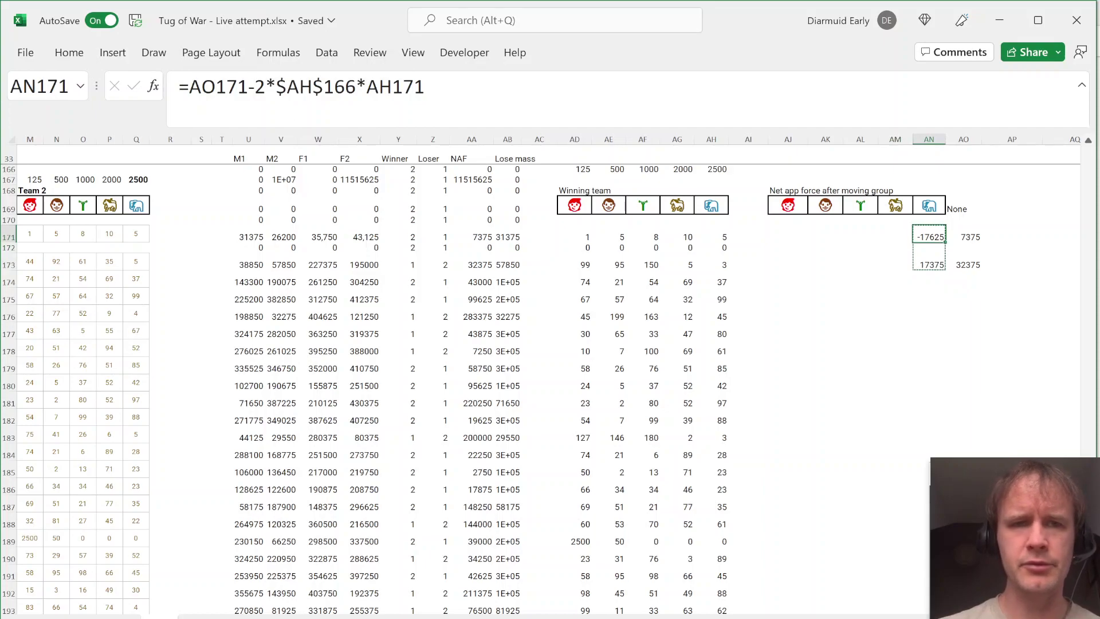
pyautogui.click(287, 86)
pyautogui.press('BackSpace')
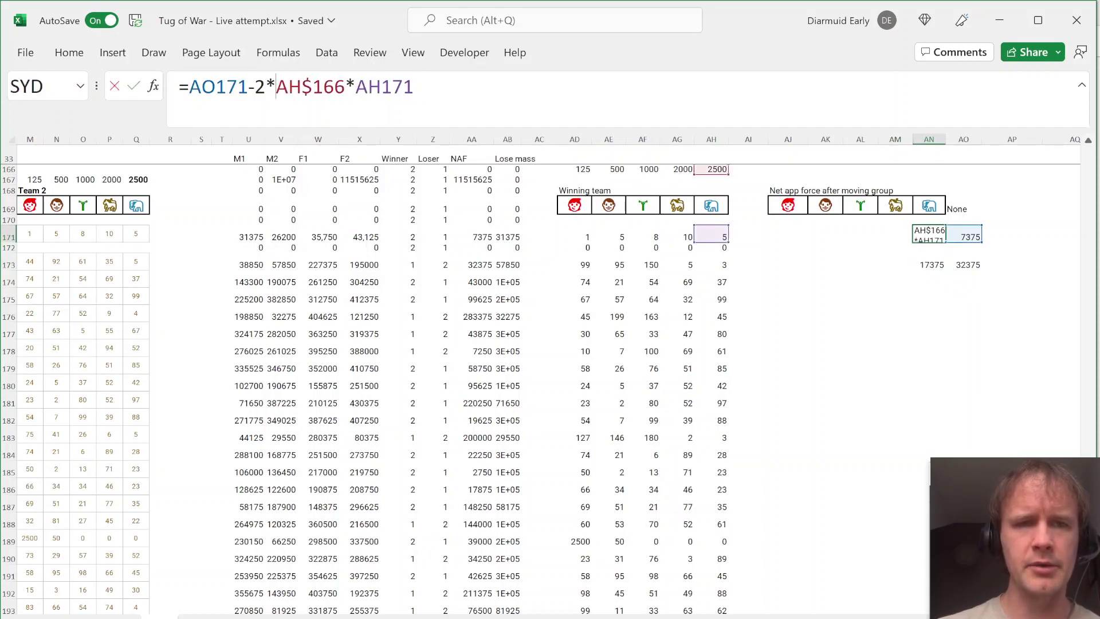
pyautogui.hotkey('ctrl', 'Return')
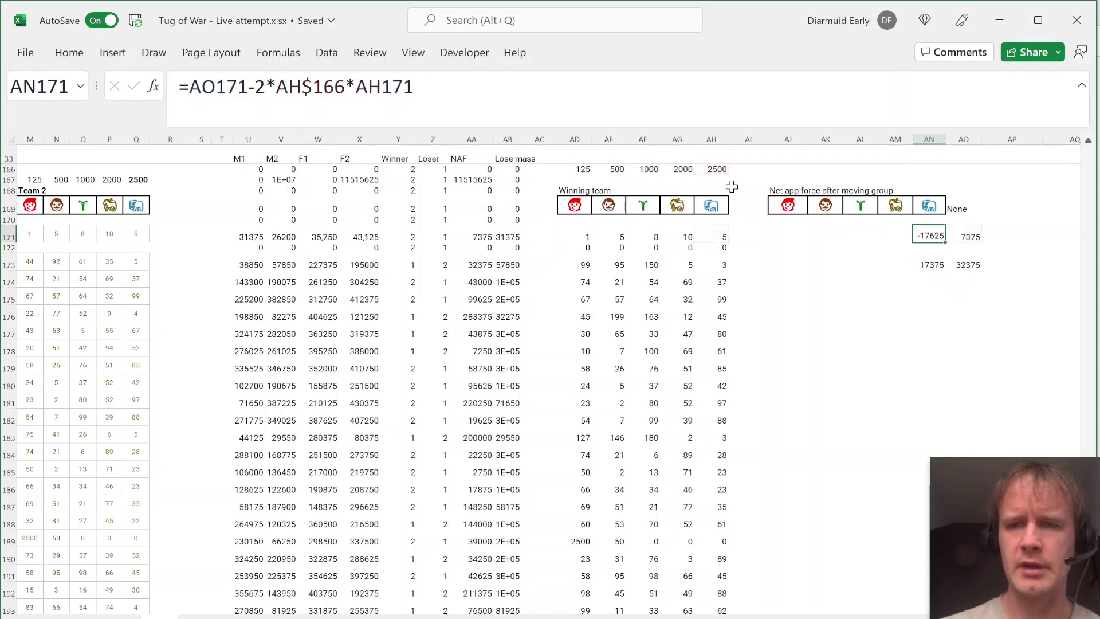
# Copy the AN171 net force formula into the horse, strongman and the two remaining group columns, AM171 to AJ171
pyautogui.hotkey('ctrl', 'c')
pyautogui.press('Left')
pyautogui.hotkey('ctrl', 'v')
pyautogui.press('Left')
pyautogui.hotkey('ctrl', 'v')
pyautogui.press('Left')
pyautogui.hotkey('ctrl', 'v')
pyautogui.press('Left')
pyautogui.hotkey('ctrl', 'v')
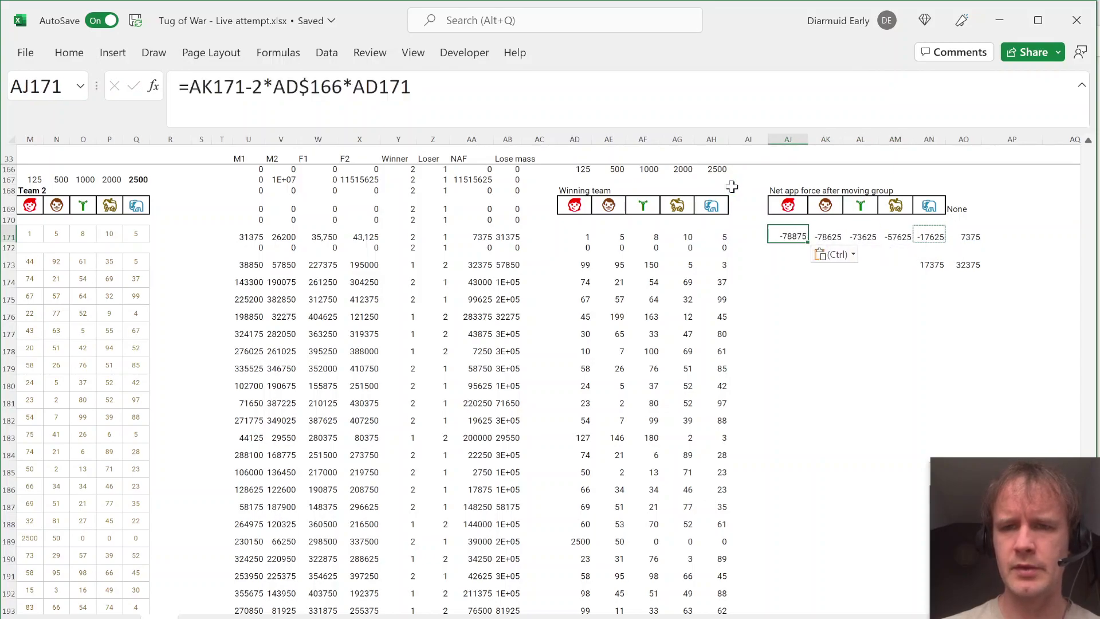
# Check the cell references of the net force formulas in AN171, AM171 and AL171
pyautogui.press('Right')
pyautogui.press('Right')
pyautogui.press('Right')
pyautogui.press('Right')
pyautogui.press('F2')
pyautogui.press('Escape')
pyautogui.press('Left')
pyautogui.press('F2')
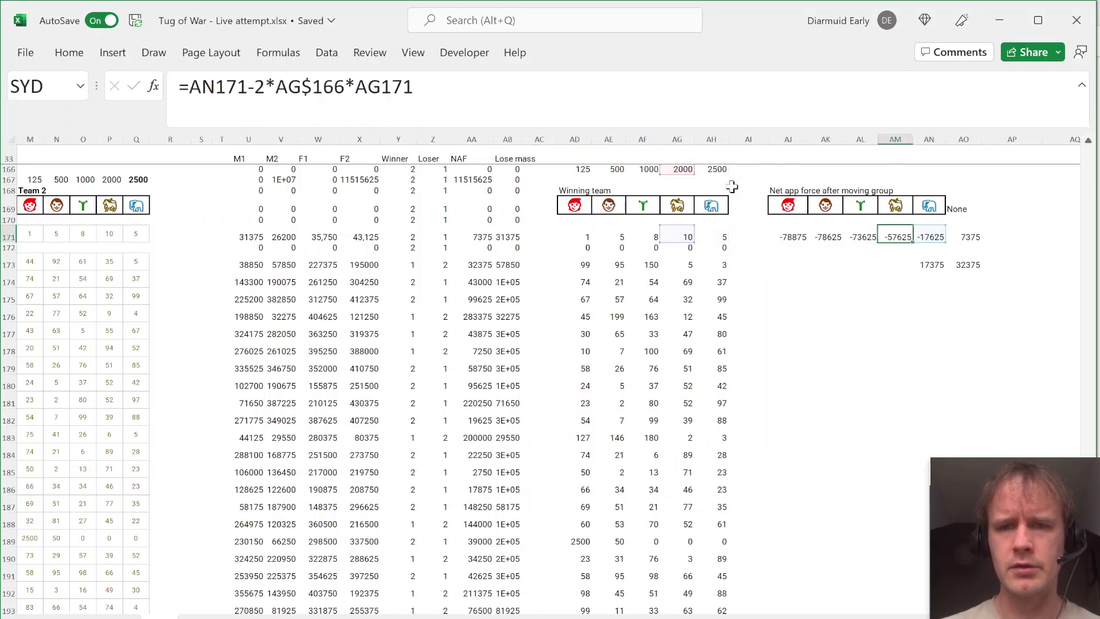
pyautogui.press('Escape')
pyautogui.press('Left')
pyautogui.press('F2')
pyautogui.press('Escape')
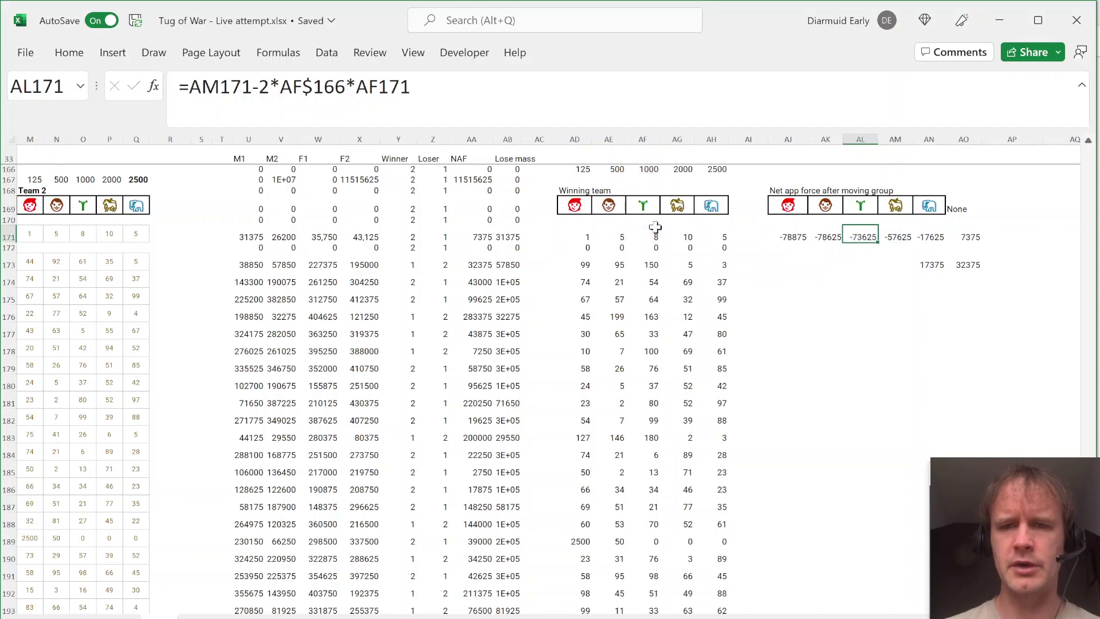
# Copy the net force formulas in AJ171:AO171 down to all game rows from row 173
pyautogui.press('Left')
pyautogui.press('Left')
pyautogui.hotkey('ctrl', 'shift', 'Right')
pyautogui.press('Left')
pyautogui.press('Left')
pyautogui.press('Right')
pyautogui.press('Right')
pyautogui.press('Down')
pyautogui.press('Down')
pyautogui.press('Down')
pyautogui.press('Down')
pyautogui.press('Down')
pyautogui.press('Down')
pyautogui.press('Down')
pyautogui.press('Down')
pyautogui.press('Down')
pyautogui.press('Down')
pyautogui.press('Down')
pyautogui.press('Down')
pyautogui.press('Down')
pyautogui.press('Down')
pyautogui.press('Down')
pyautogui.press('Down')
pyautogui.press('Down')
pyautogui.press('Down')
pyautogui.press('Down')
pyautogui.press('Down')
pyautogui.hotkey('ctrl', 'shift', 'Up')
pyautogui.hotkey('shift', 'Down')
pyautogui.hotkey('shift', 'Down')
pyautogui.hotkey('ctrl', 'v')
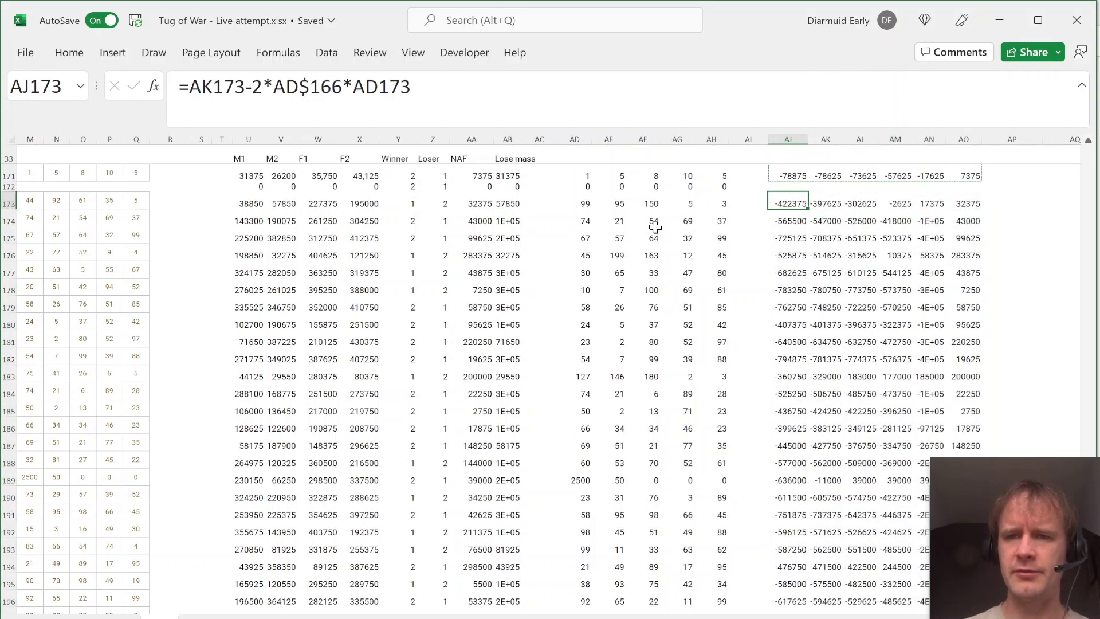
# Compare the elephant column's net force in AN171 and AN173 to see whether moving the elephants reverses the pull
pyautogui.press('Right')
pyautogui.press('Right')
pyautogui.press('Right')
pyautogui.press('Right')
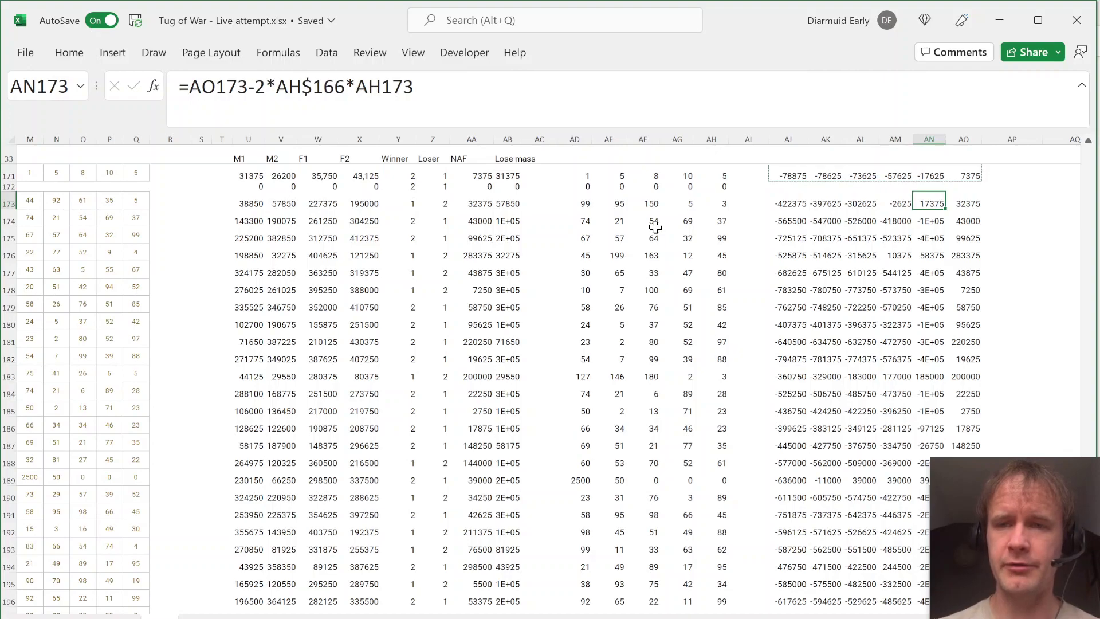
pyautogui.press('Up')
pyautogui.press('Up')
pyautogui.press('Up')
pyautogui.press('Up')
pyautogui.press('Up')
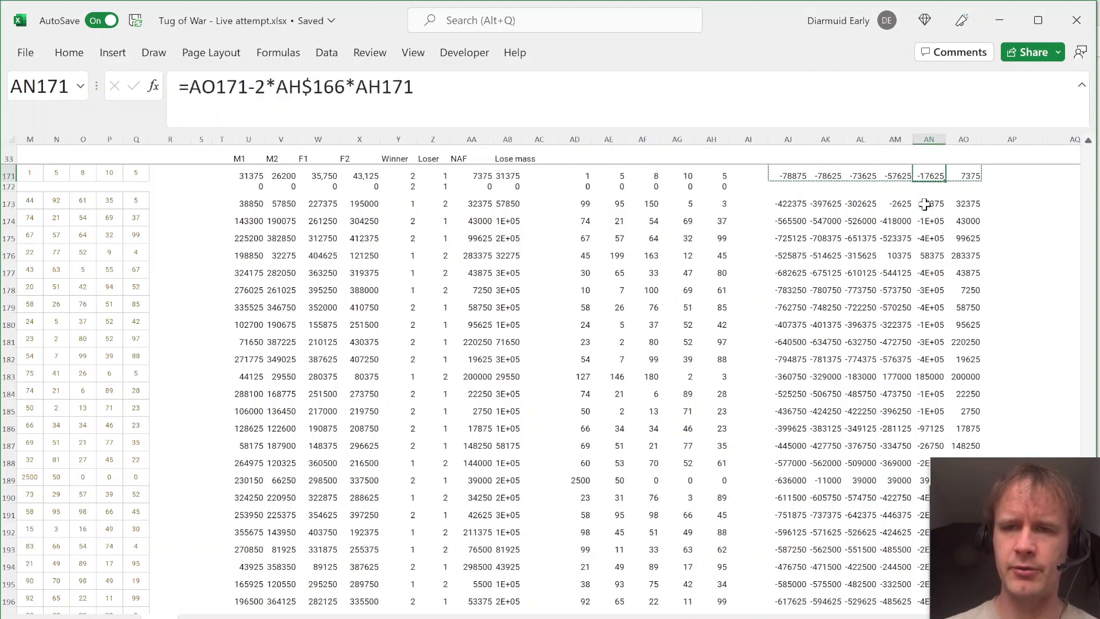
pyautogui.press('Down')
pyautogui.press('Down')
pyautogui.press('Down')
pyautogui.press('Down')
pyautogui.press('Down')
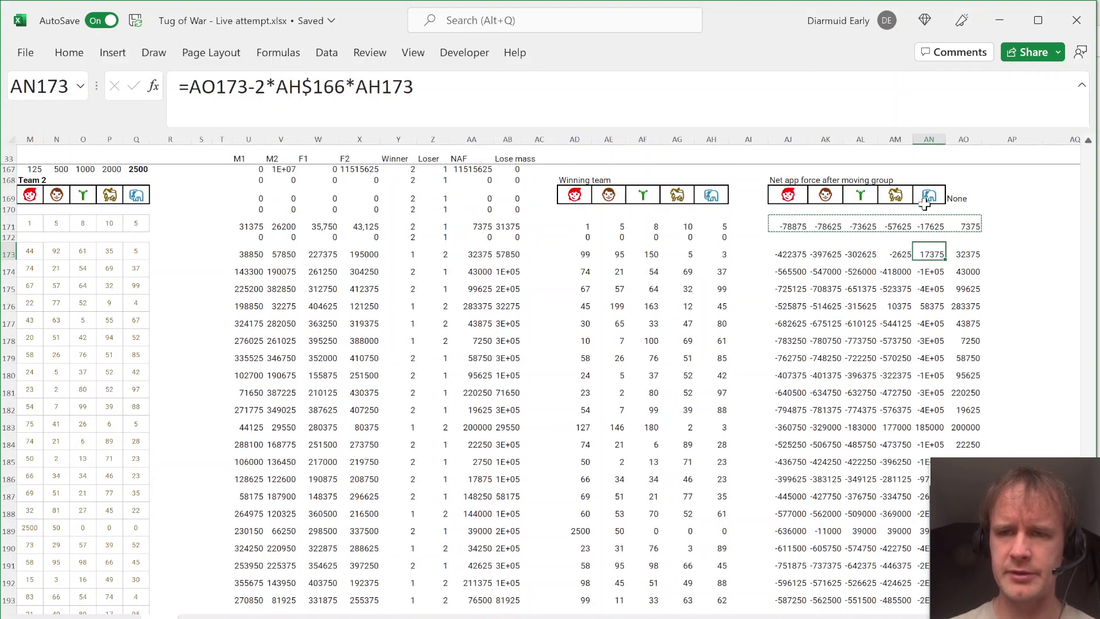
# Examine the elephant column for games whose net force stays positive, looking at AN173, AN183 and AN189
pyautogui.hotkey('shift', 'Right')
pyautogui.hotkey('shift', 'Right')
pyautogui.hotkey('shift', 'Right')
pyautogui.hotkey('shift', 'Right')
pyautogui.hotkey('shift', 'Right')
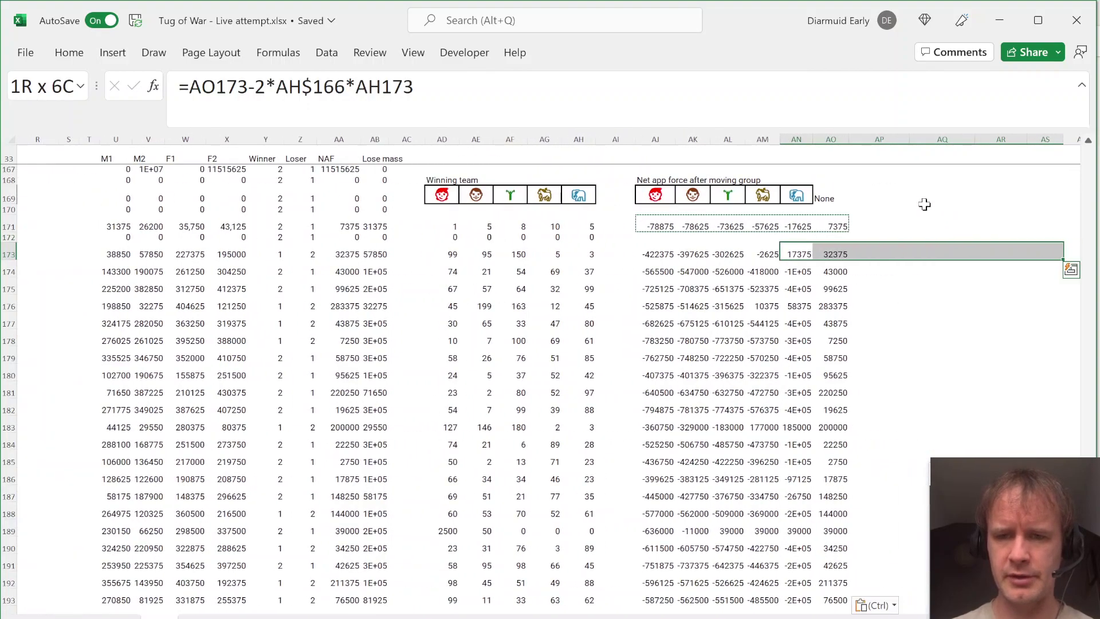
pyautogui.click(802, 254)
pyautogui.click(796, 427)
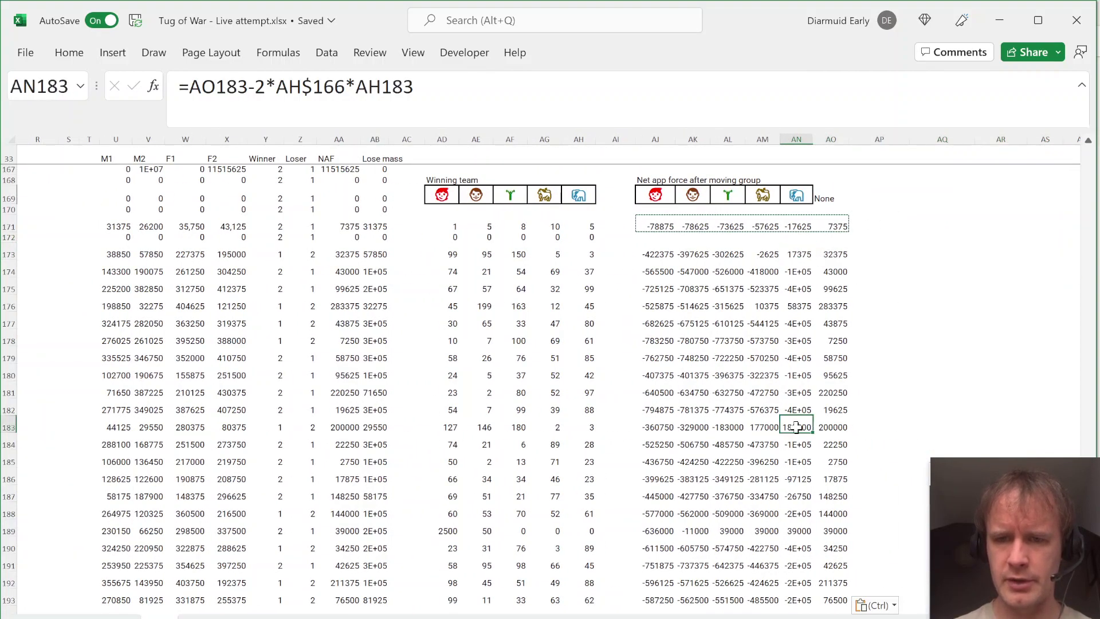
pyautogui.click(800, 531)
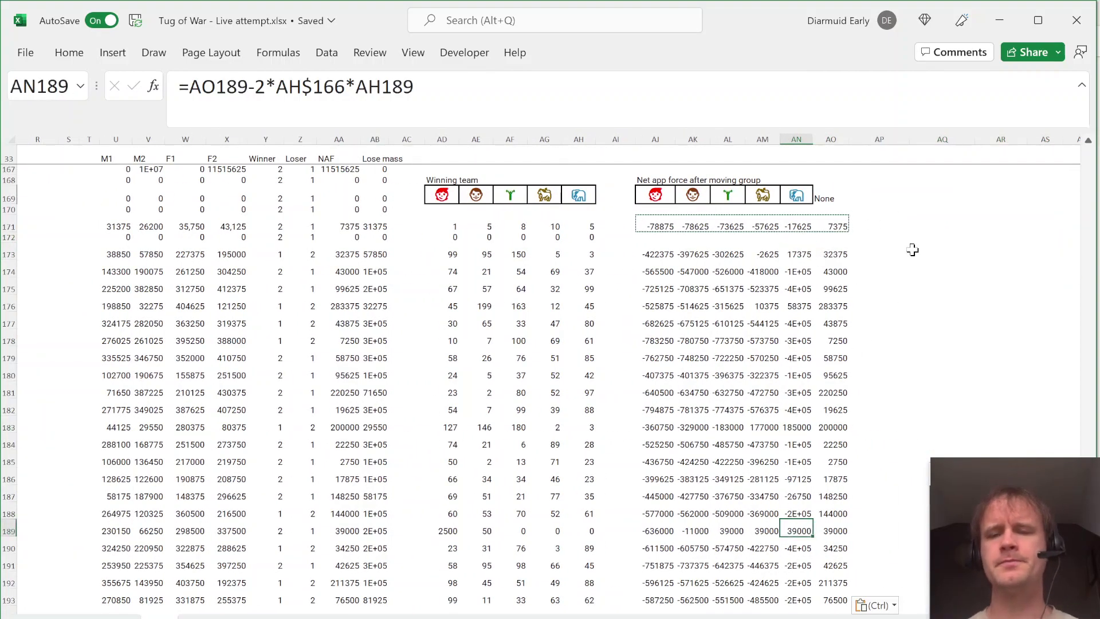
pyautogui.hotkey('ctrl', 'Up')
pyautogui.hotkey('ctrl', 'Up')
pyautogui.press('Up')
pyautogui.press('Up')
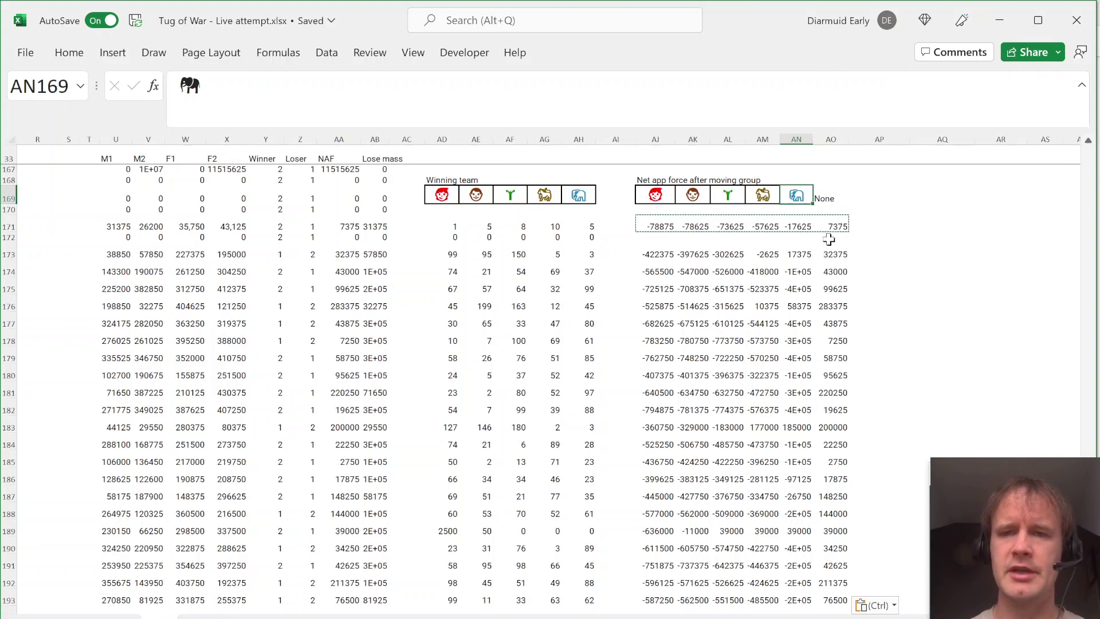
# Examine row 173 and the net force icon headers to identify the marginal group where the force changes sign
pyautogui.click(801, 255)
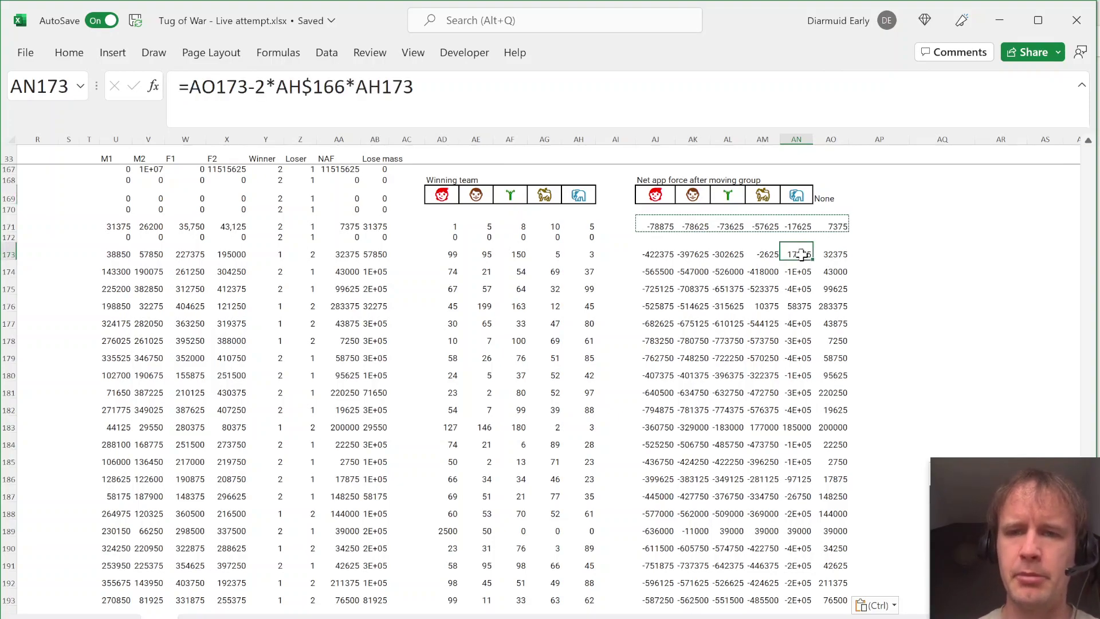
pyautogui.click(759, 252)
pyautogui.click(798, 195)
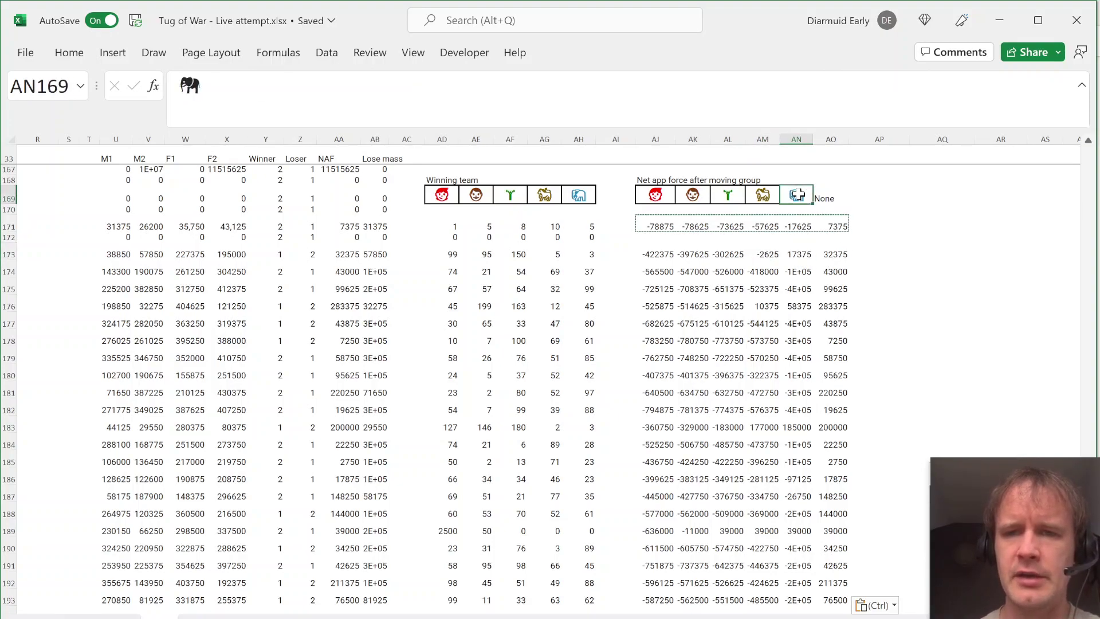
pyautogui.click(762, 193)
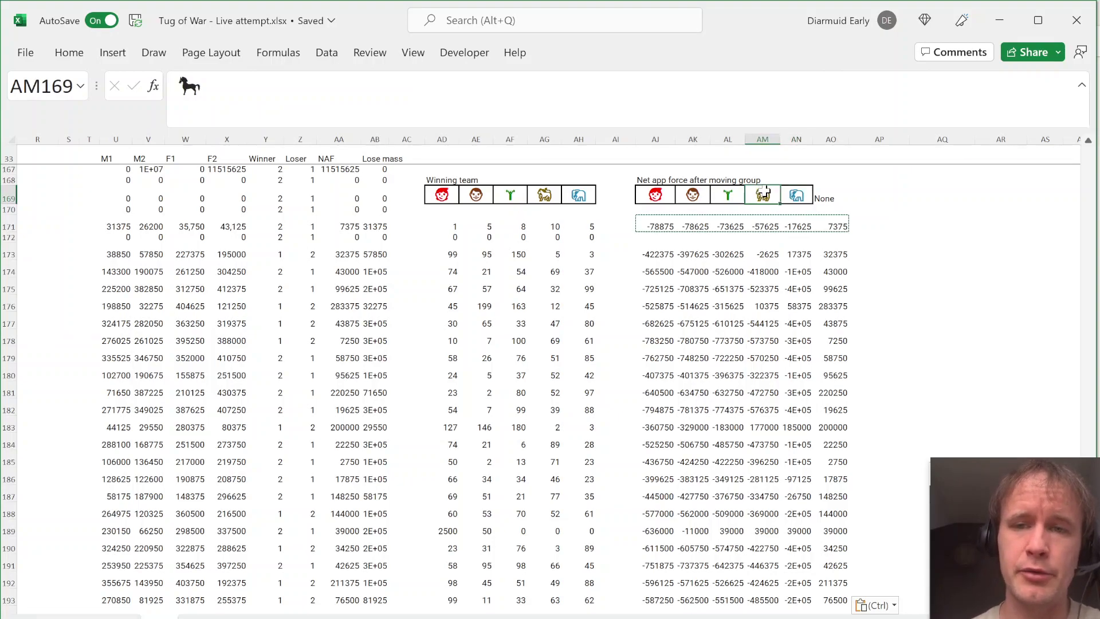
pyautogui.click(795, 195)
pyautogui.moveTo(730, 194); pyautogui.dragTo(655, 195)
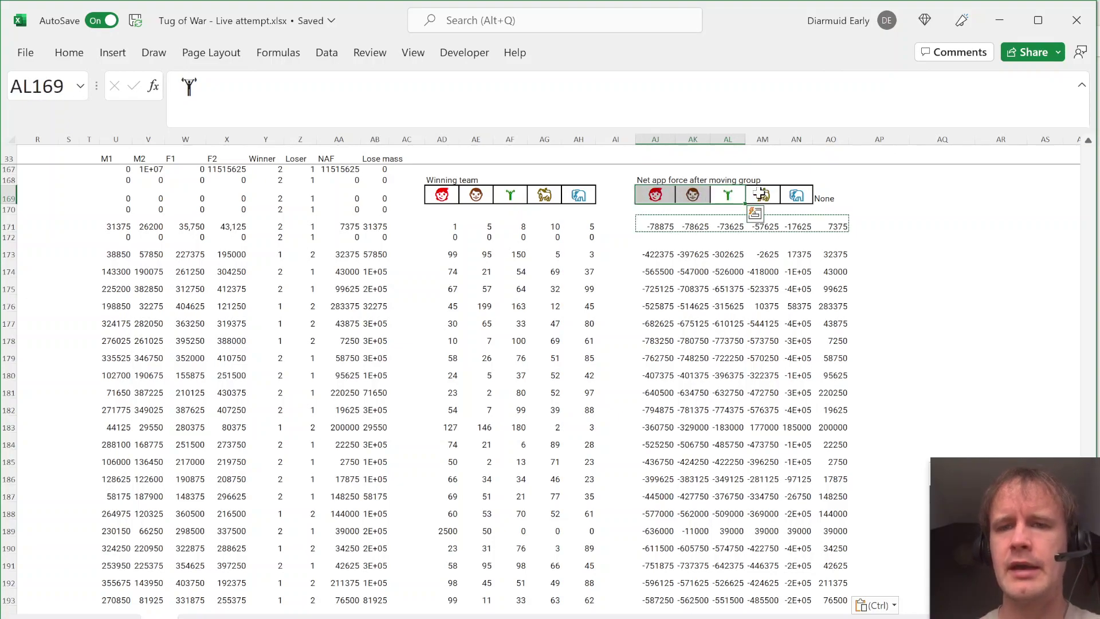
pyautogui.click(761, 193)
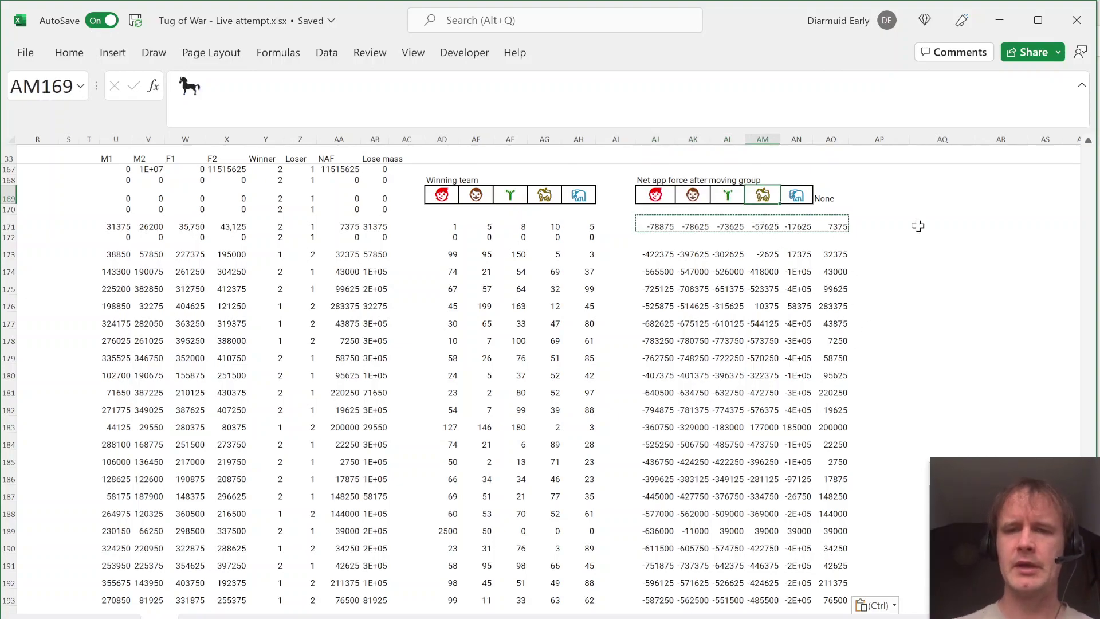
# Add the heading "NAF before marginal group" in AP169, beside the None column
pyautogui.click(873, 201)
pyautogui.press('Right')
pyautogui.press('Left')
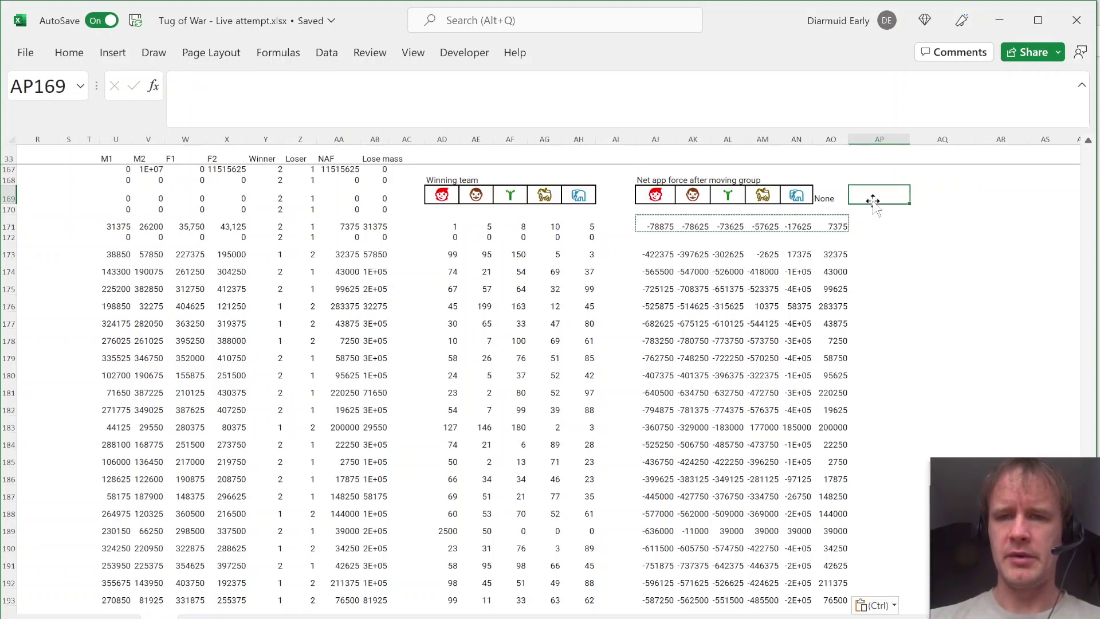
pyautogui.write('NAF before marginal group')
pyautogui.press('Return')
pyautogui.press('Return')
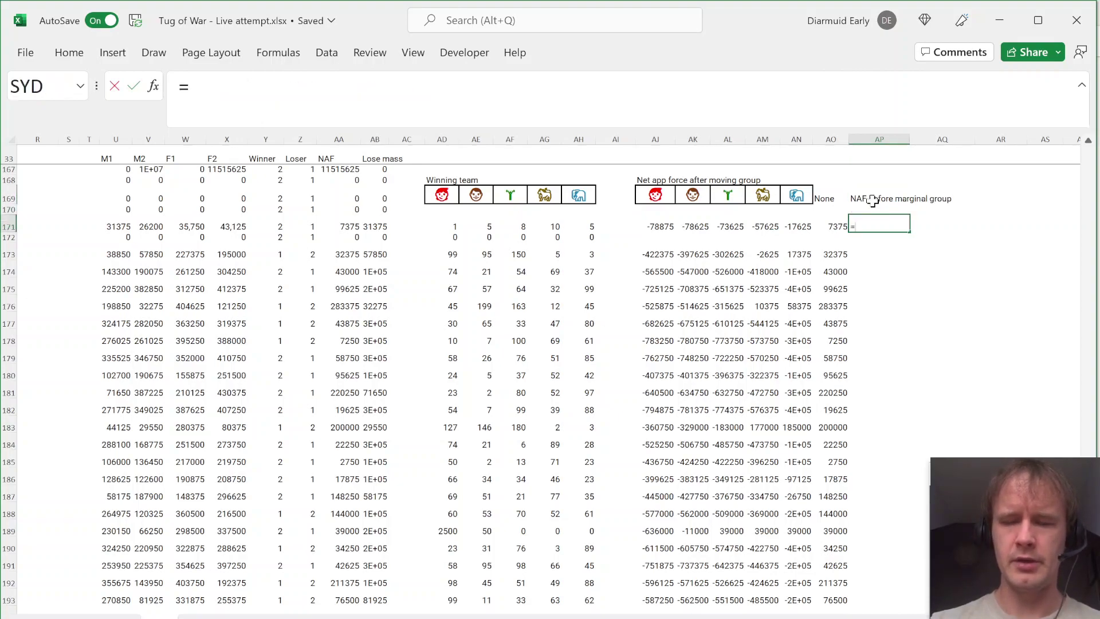
# Enter =MINIFS(AJ171:AO171,AJ171:AO171,">0") in AP171 to get the smallest positive net force
pyautogui.write('=m')
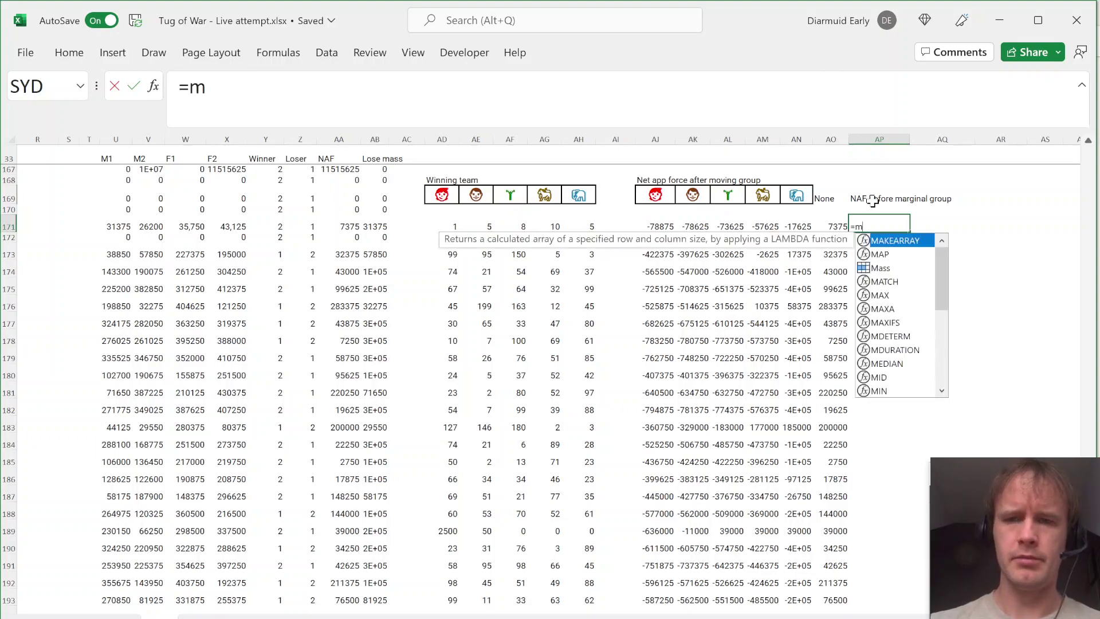
pyautogui.write('inifs')
pyautogui.press('Tab')
pyautogui.press('Left')
pyautogui.hotkey('shift', 'Left')
pyautogui.hotkey('shift', 'Left')
pyautogui.hotkey('shift', 'Left')
pyautogui.hotkey('shift', 'Left')
pyautogui.hotkey('shift', 'Left')
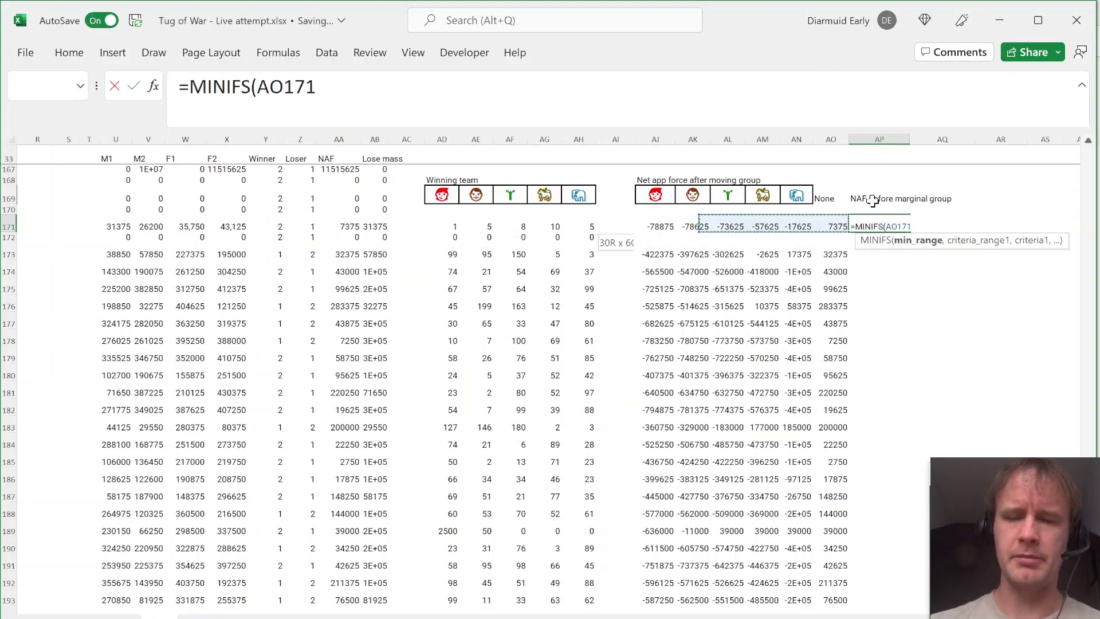
pyautogui.write(',')
pyautogui.press('Left')
pyautogui.hotkey('shift', 'Left')
pyautogui.hotkey('shift', 'Left')
pyautogui.hotkey('shift', 'Left')
pyautogui.hotkey('shift', 'Left')
pyautogui.hotkey('shift', 'Left')
pyautogui.write(',">0)')
pyautogui.hotkey('ctrl', 'Return')
# Copy the MINIFS formula from AP171 down to all game rows in AP173:AP202
pyautogui.hotkey('ctrl', 'c')
pyautogui.press('Left')
pyautogui.press('Down')
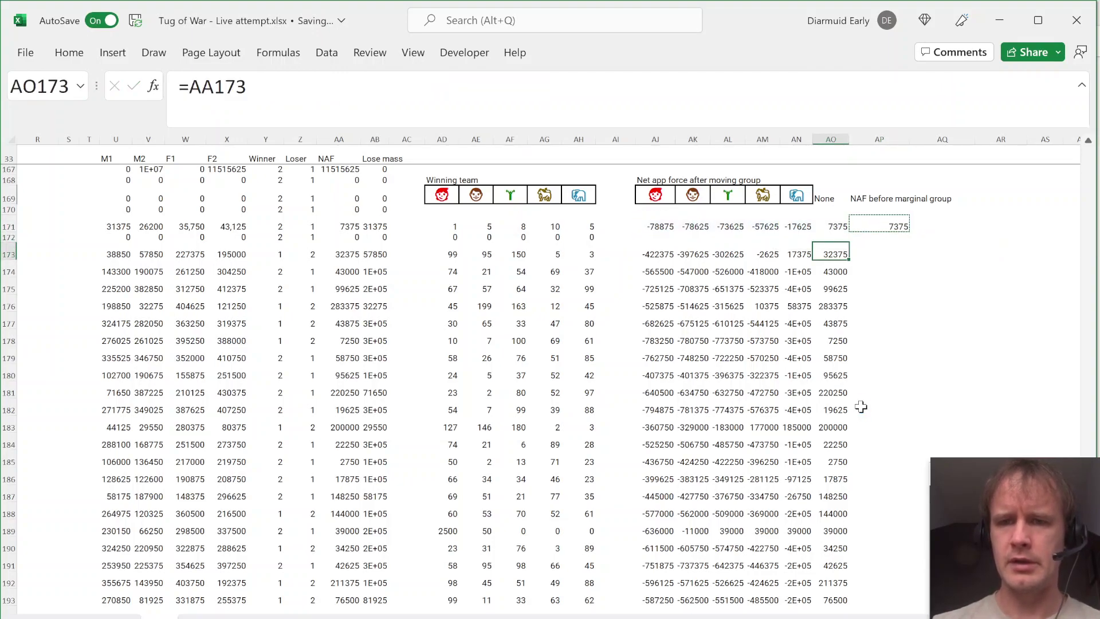
pyautogui.hotkey('ctrl', 'Down')
pyautogui.press('Right')
pyautogui.hotkey('ctrl', 'shift', 'Up')
pyautogui.hotkey('ctrl', 'v')
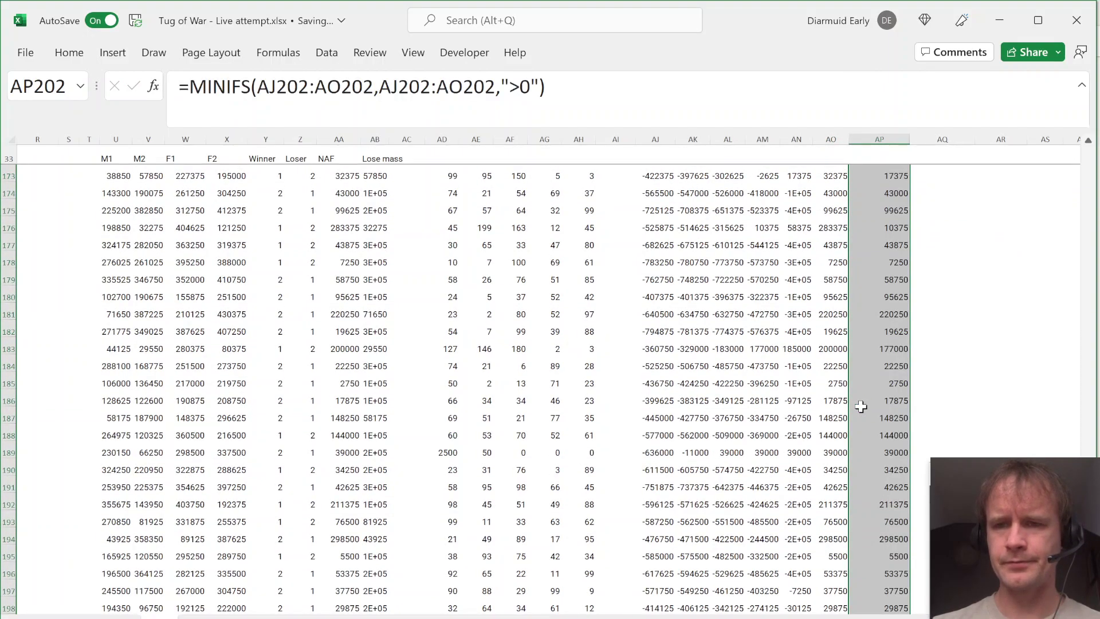
# Autofit the width of column AP to its heading "NAF before marginal group"
pyautogui.press('Up')
pyautogui.press('Up')
pyautogui.press('Up')
pyautogui.hotkey('ctrl', 'Up')
pyautogui.press('Up')
pyautogui.press('Up')
pyautogui.press('Up')
pyautogui.press('Up')
pyautogui.press('Up')
pyautogui.press('Up')
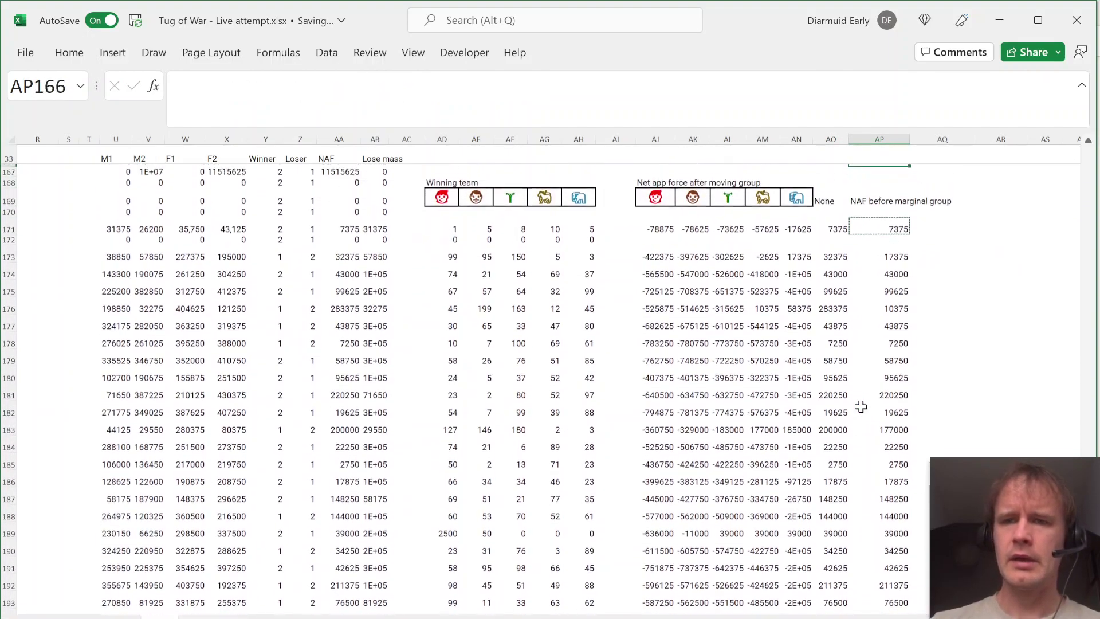
pyautogui.press('Down')
pyautogui.press('Down')
pyautogui.press('Down')
pyautogui.press('Right')
pyautogui.press('Left')
pyautogui.press('Up')
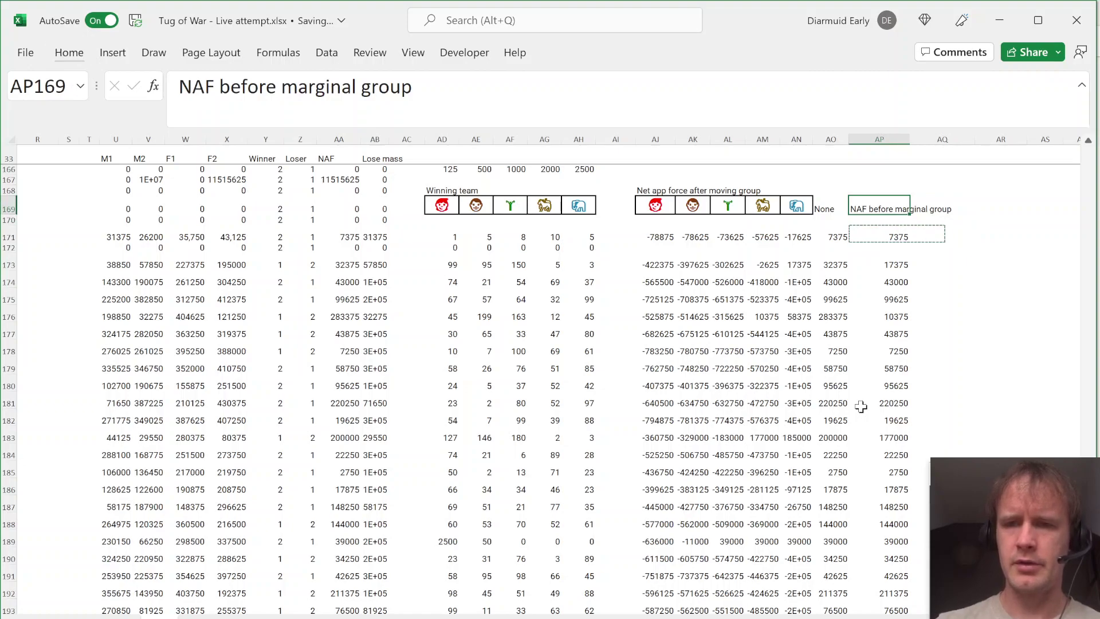
pyautogui.hotkey('alt', 'h')
pyautogui.press('o')
pyautogui.press('i')
# Add the heading "Marg group force" in AQ169
pyautogui.press('Right')
pyautogui.write('Marg group force')
pyautogui.press('Return')
pyautogui.press('Down')
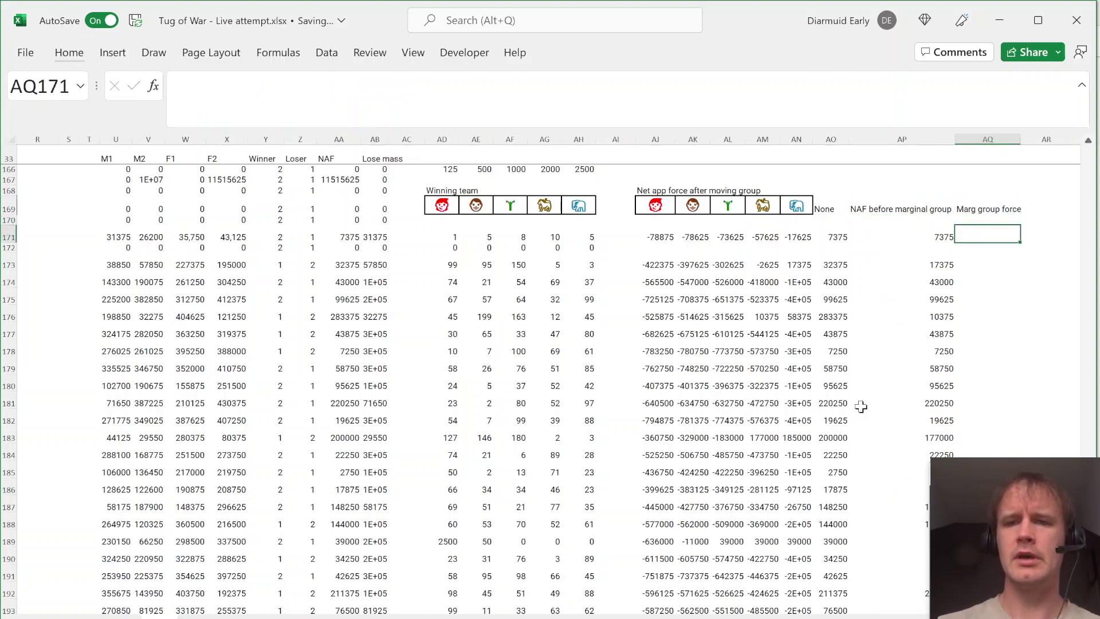
# Examine the net forces in AJ171:AO171, the formulas in AN171 and AM173, and the group forces in AD166:AH166
pyautogui.write('=')
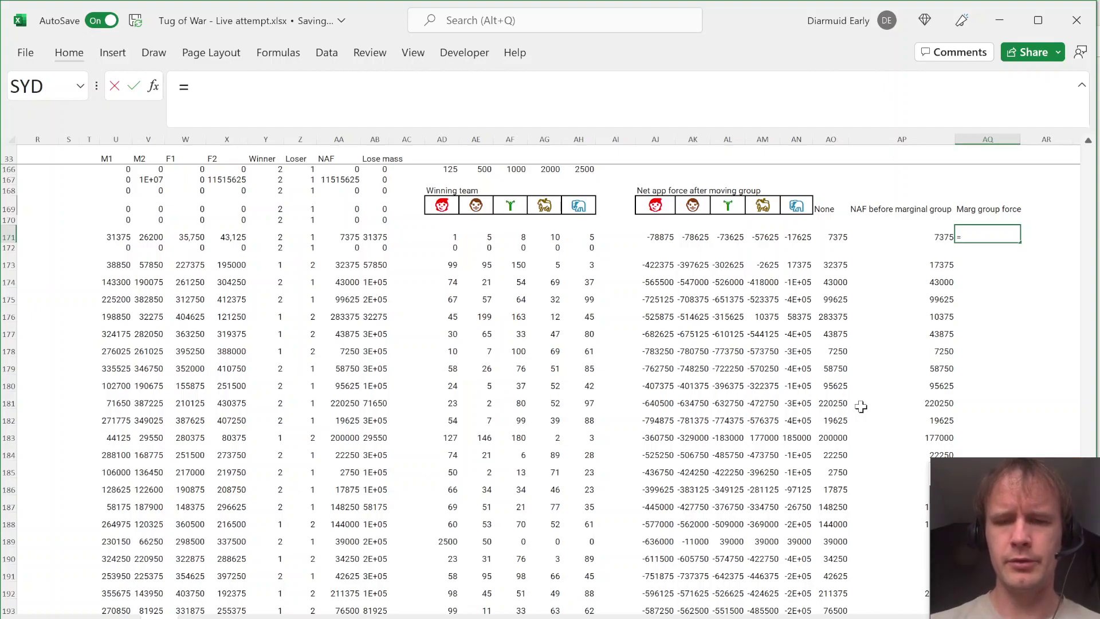
pyautogui.press('Escape')
pyautogui.click(643, 238)
pyautogui.moveTo(643, 237); pyautogui.dragTo(830, 235)
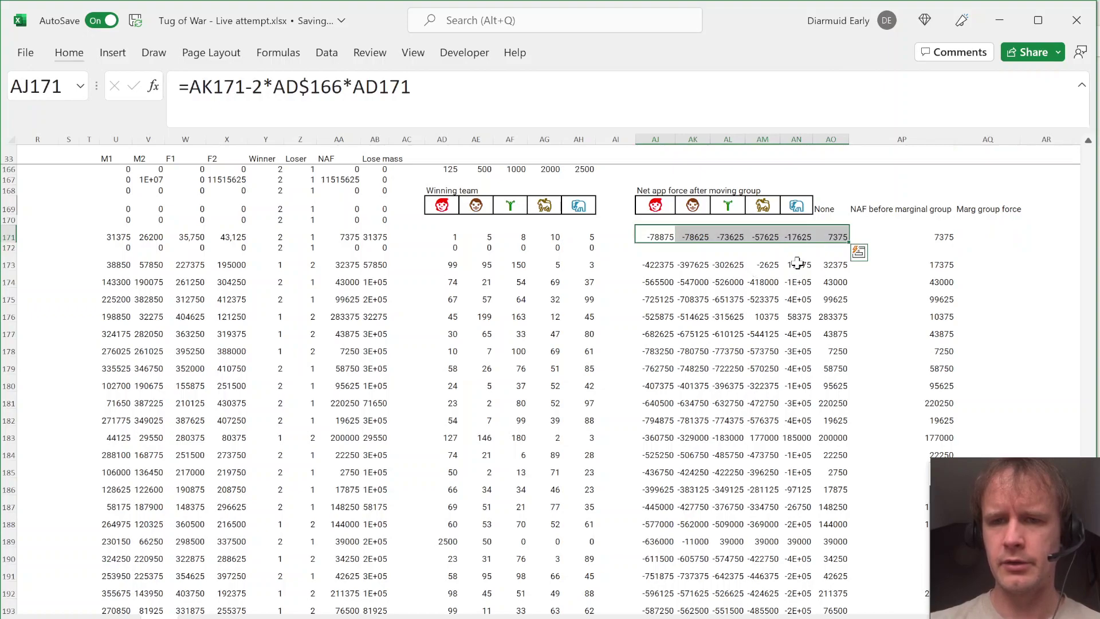
pyautogui.click(802, 235)
pyautogui.click(835, 236)
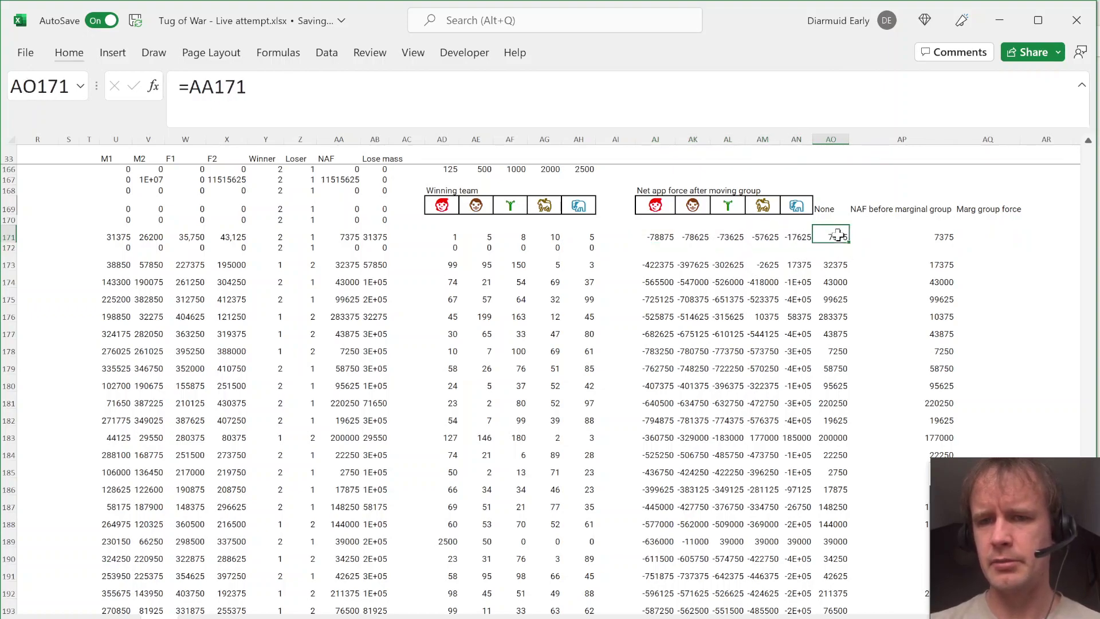
pyautogui.click(801, 235)
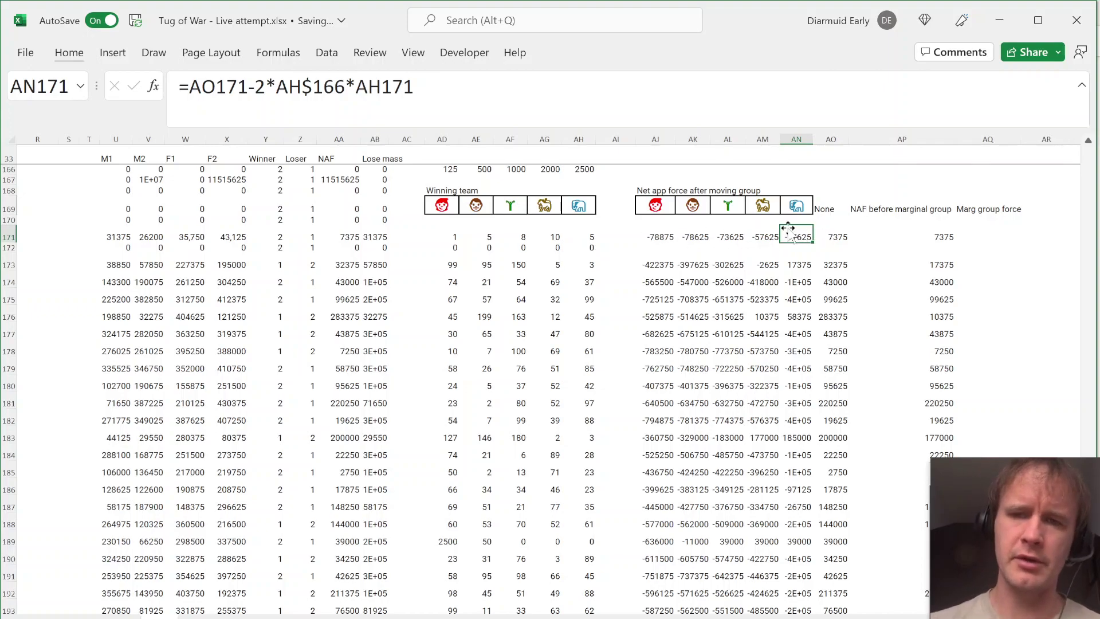
pyautogui.click(761, 264)
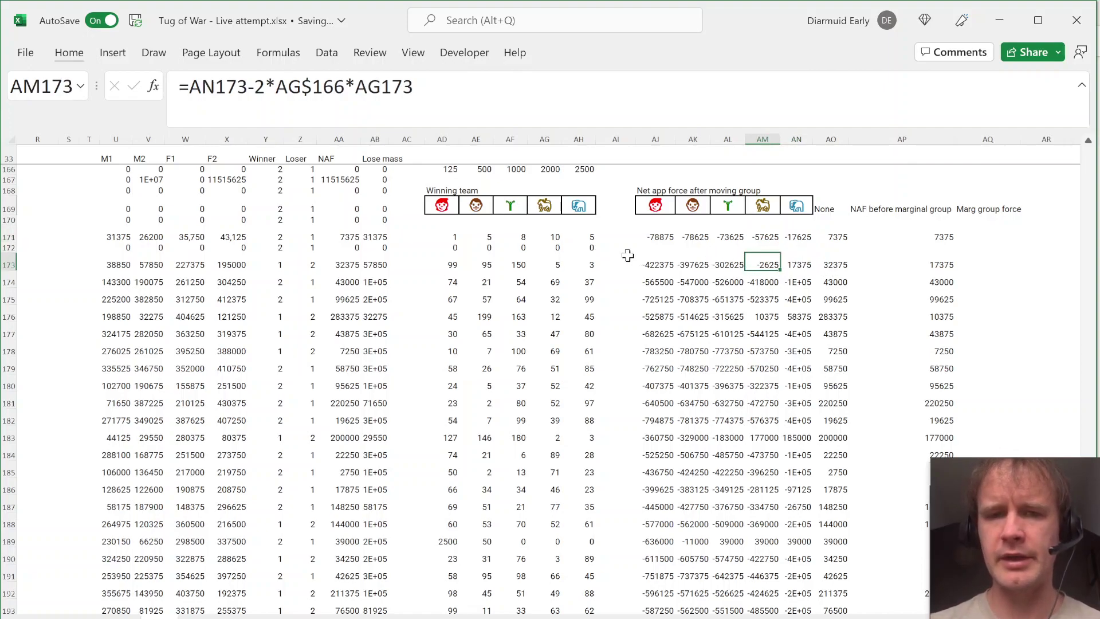
pyautogui.moveTo(445, 164); pyautogui.dragTo(578, 167)
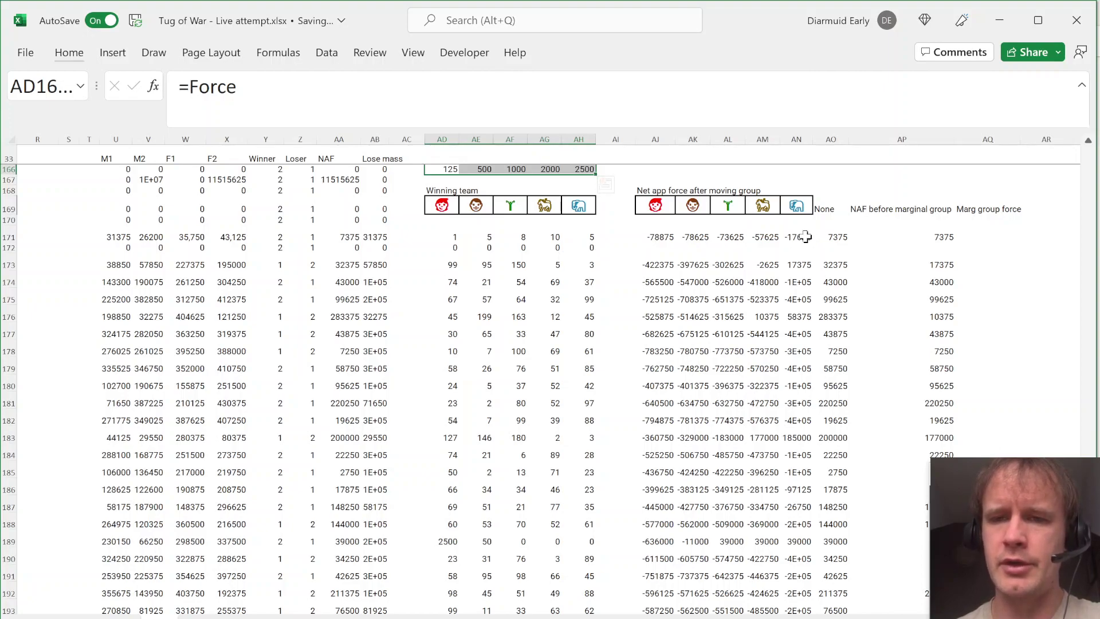
# Begin an XLOOKUP formula in AQ171 that looks for 0 in the range AJ171:AN171
pyautogui.click(977, 240)
pyautogui.write('=xl')
pyautogui.press('Tab')
pyautogui.write('0,')
pyautogui.press('Left')
pyautogui.press('Left')
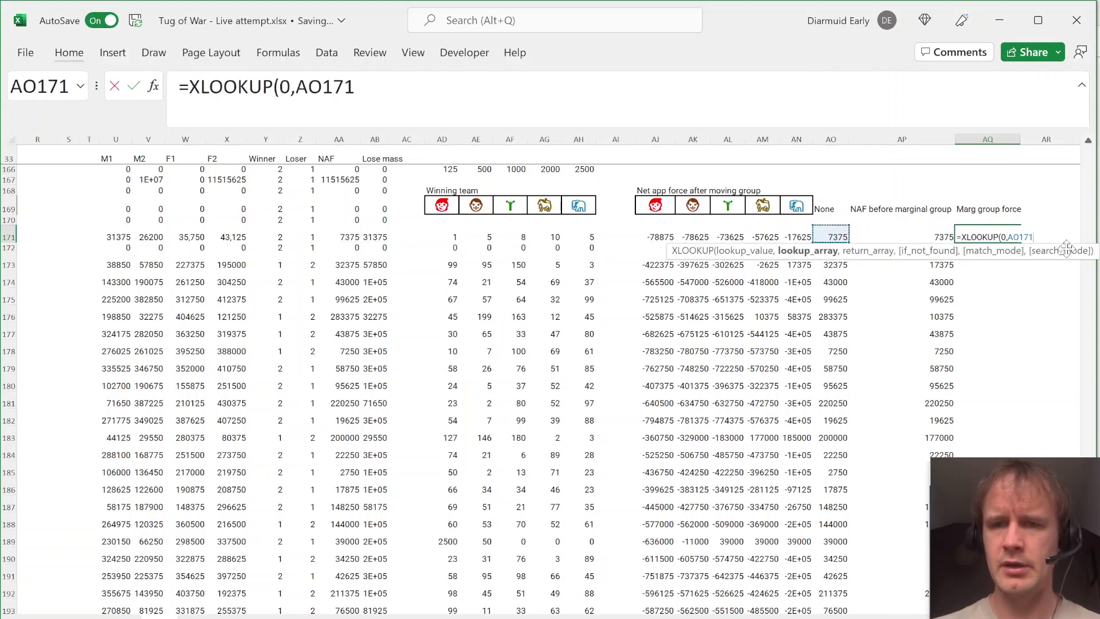
pyautogui.press('Left')
pyautogui.hotkey('shift', 'Left')
pyautogui.hotkey('shift', 'Left')
pyautogui.hotkey('shift', 'Left')
pyautogui.hotkey('shift', 'Left')
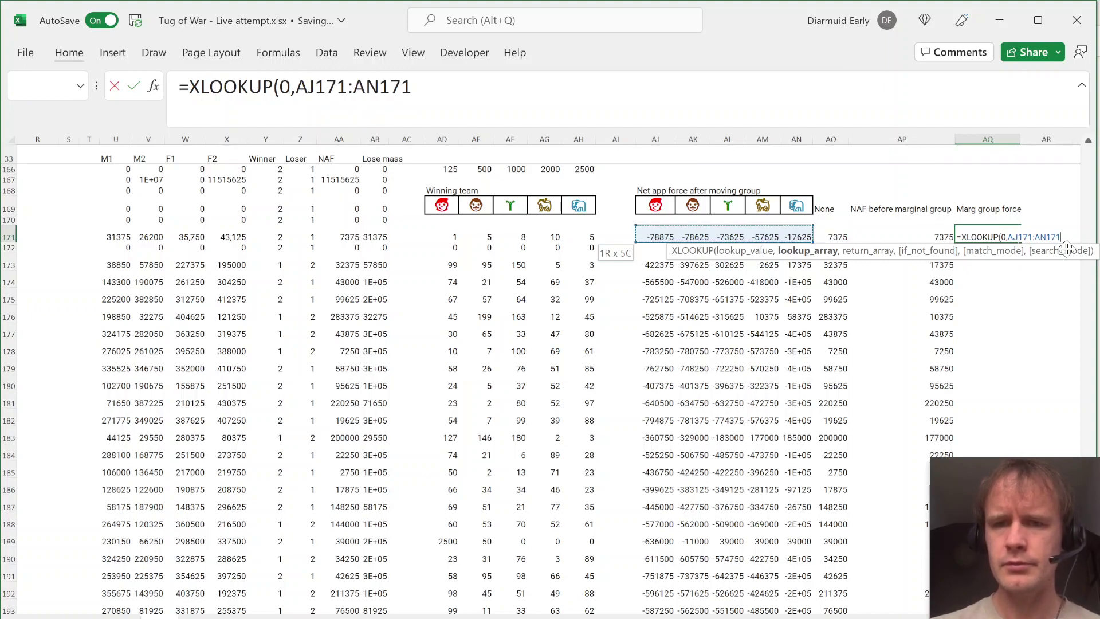
pyautogui.write(',')
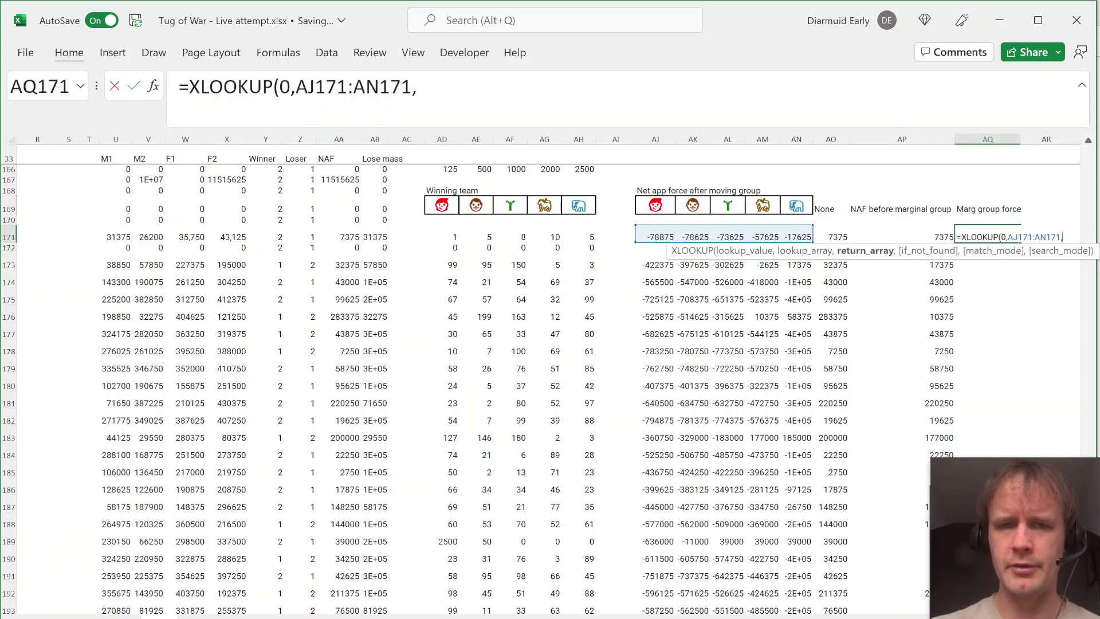
pyautogui.click(578, 167)
pyautogui.hotkey('shift', 'Left')
pyautogui.hotkey('shift', 'Left')
pyautogui.hotkey('shift', 'Left')
pyautogui.hotkey('shift', 'Left')
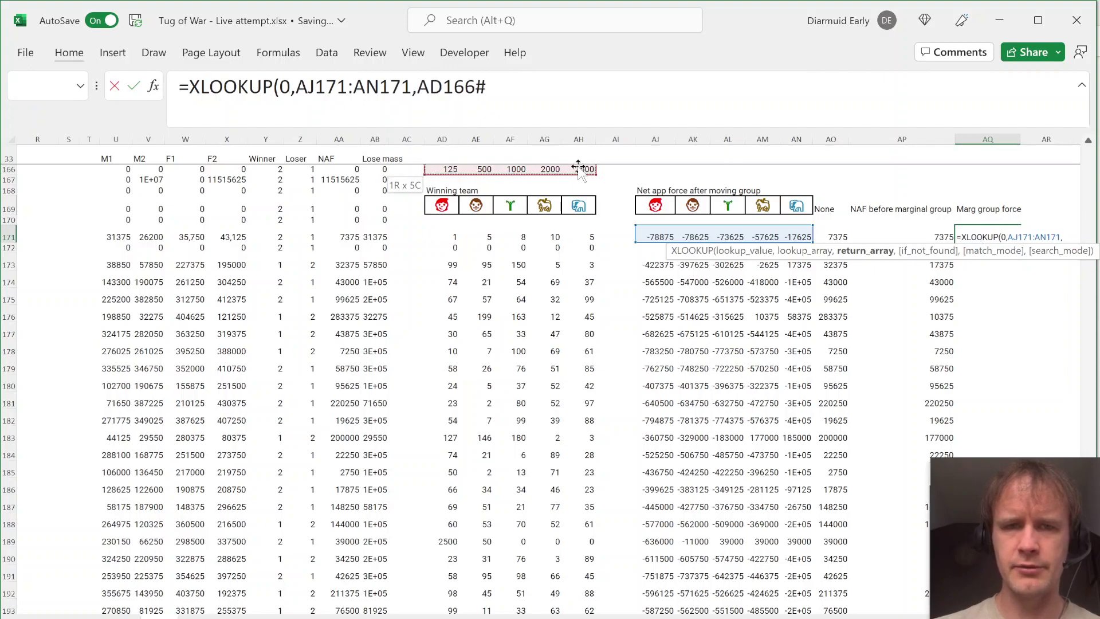
pyautogui.press('BackSpace')
pyautogui.press('BackSpace')
pyautogui.press('BackSpace')
pyautogui.press('BackSpace')
pyautogui.press('BackSpace')
pyautogui.press('BackSpace')
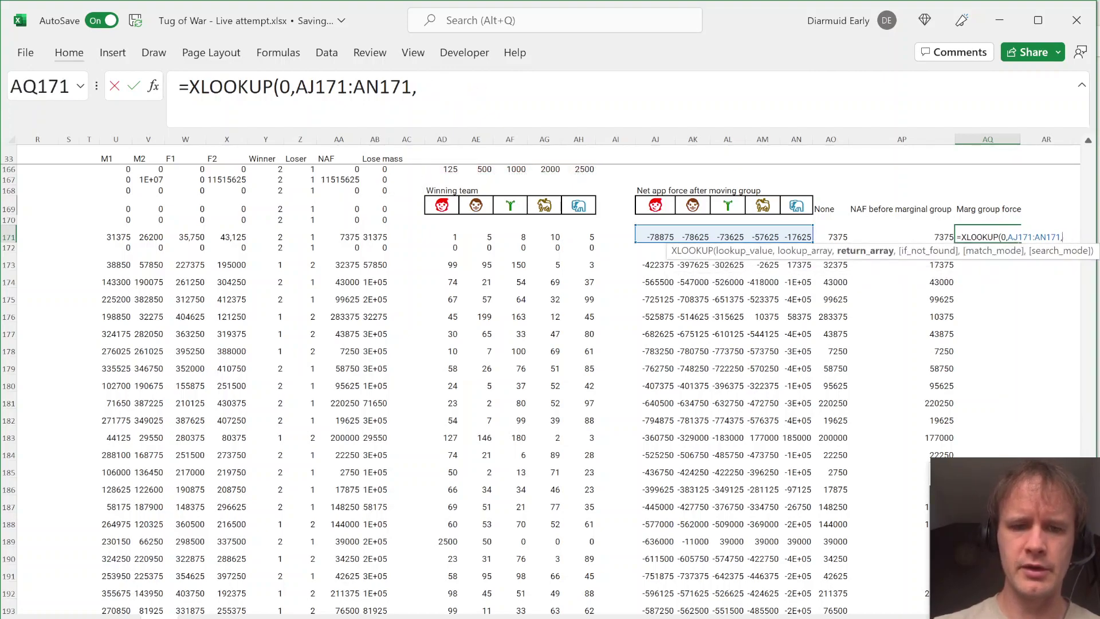
# Complete the AQ171 XLOOKUP with the named range Force as return array, match mode -1 and search mode 1
pyautogui.write('for')
pyautogui.press('Tab')
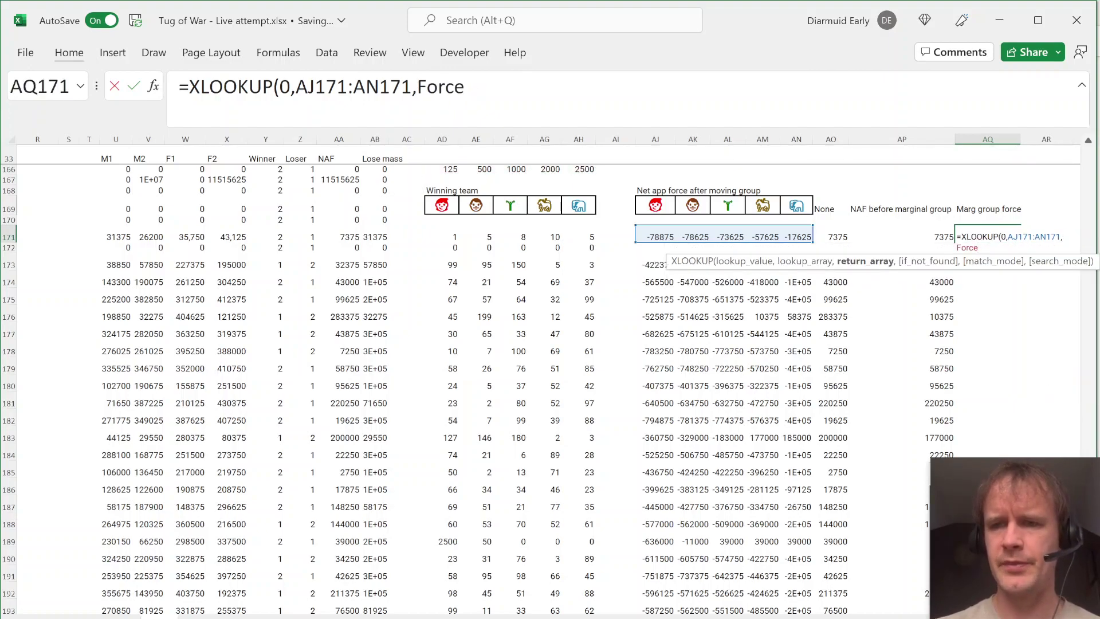
pyautogui.write(',,')
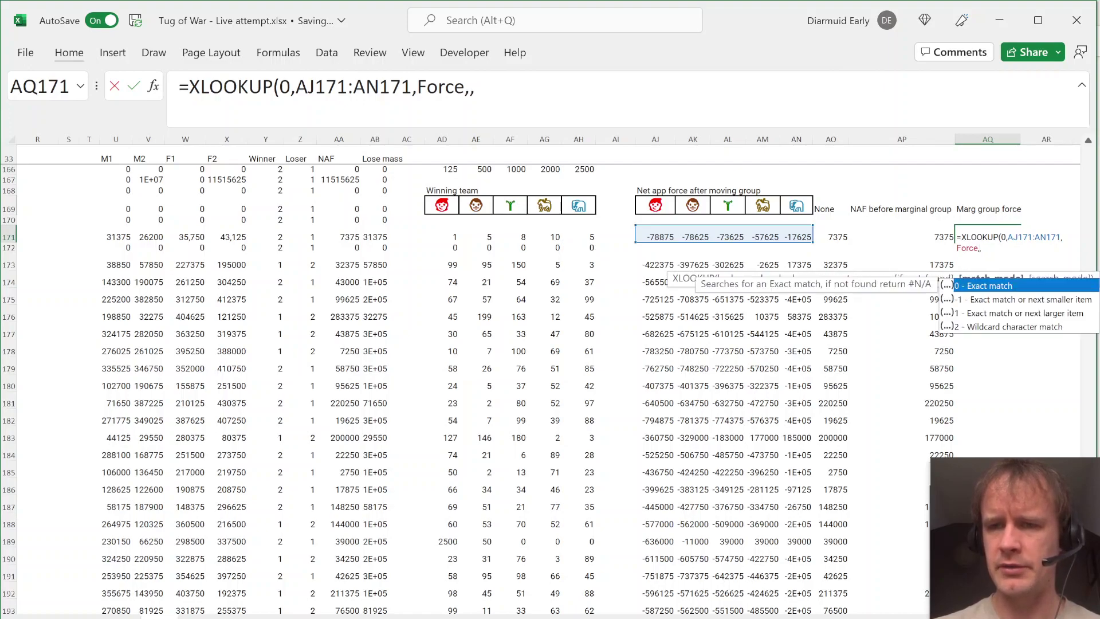
pyautogui.write('-1,')
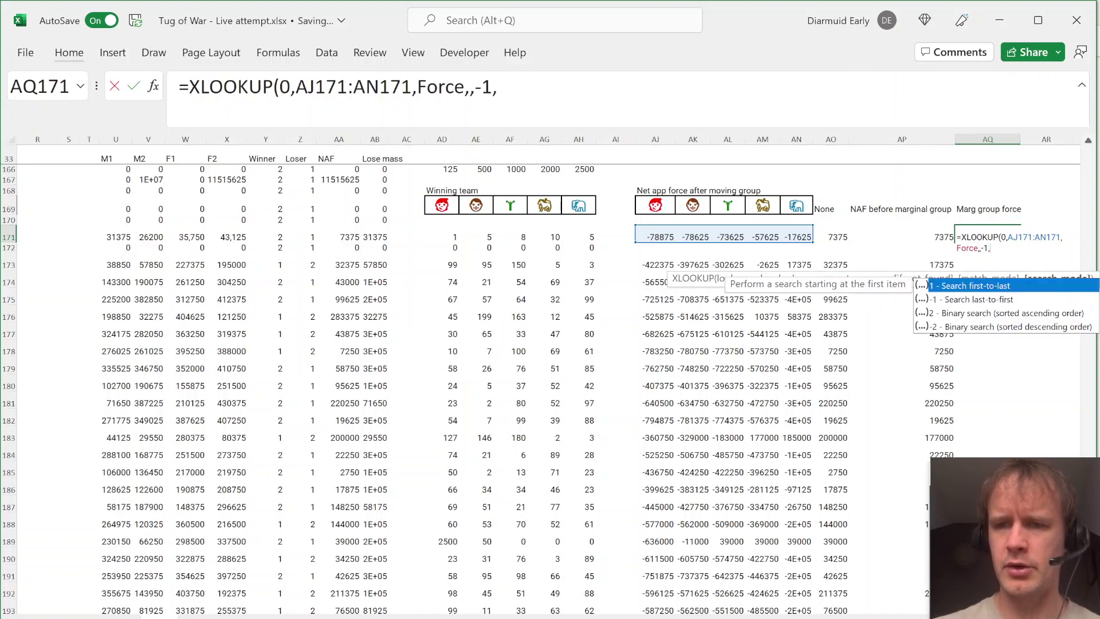
pyautogui.write('1')
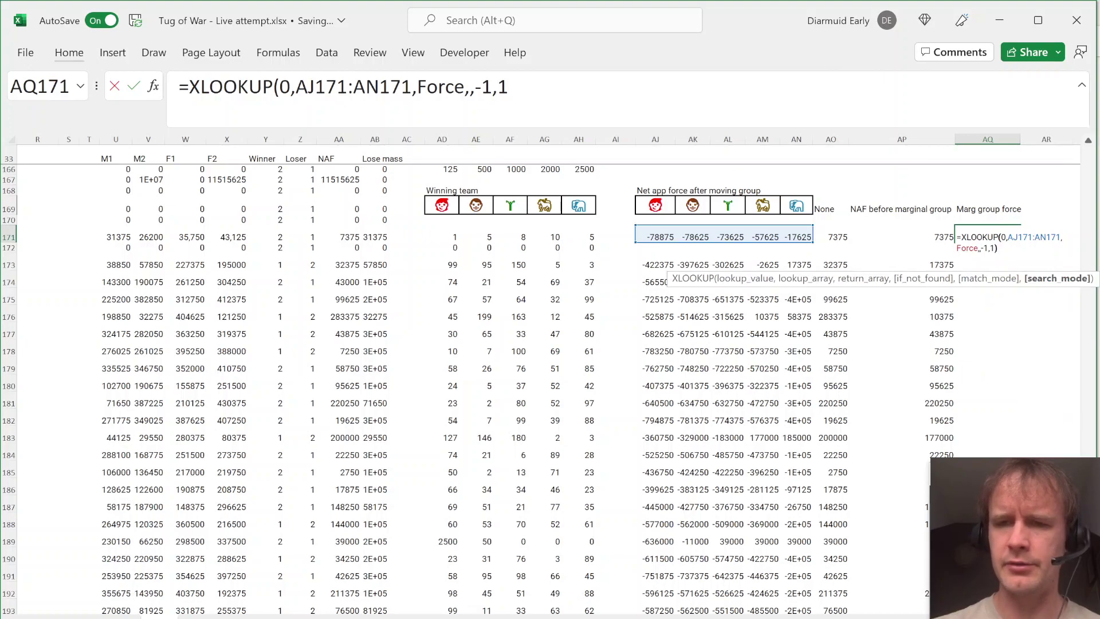
pyautogui.press('Return')
# Copy the XLOOKUP formula from AQ171 down to the game rows AQ173:AQ202
pyautogui.press('Up')
pyautogui.press('Return')
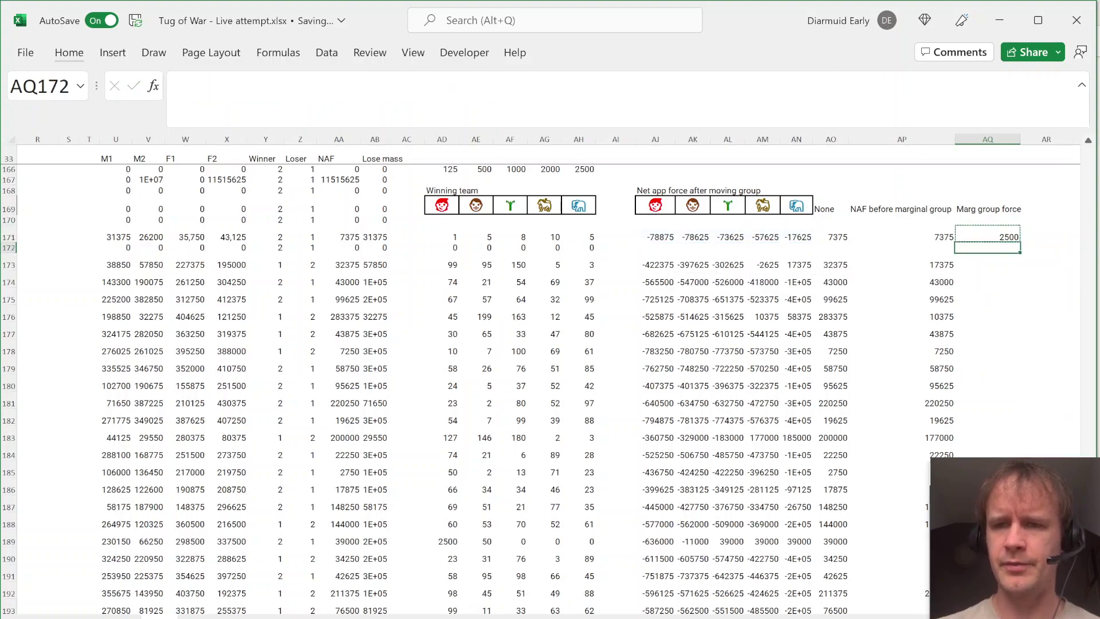
pyautogui.press('Down')
pyautogui.press('Left')
pyautogui.press('Right')
pyautogui.hotkey('ctrl', 'shift', 'Down')
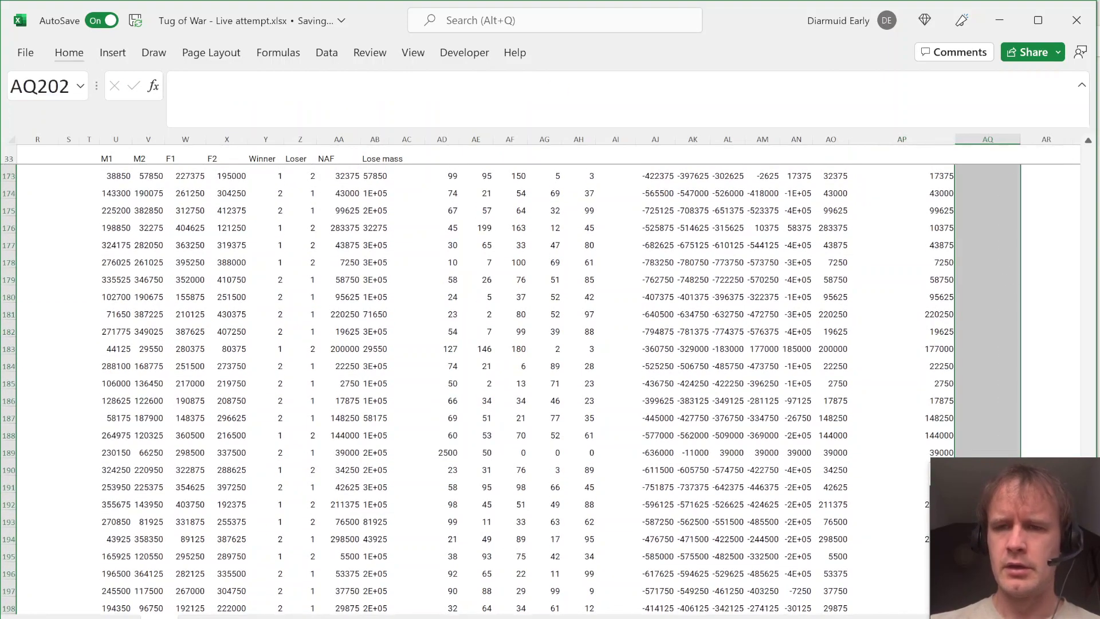
pyautogui.hotkey('ctrl', 'd')
# Review the marginal group forces down column AQ, checking AQ183, AQ189 and AQ174
pyautogui.press('Up')
pyautogui.press('Up')
pyautogui.hotkey('ctrl', 'c')
pyautogui.press('Right')
pyautogui.press('Right')
pyautogui.press('Right')
pyautogui.press('Right')
pyautogui.press('Right')
pyautogui.press('Right')
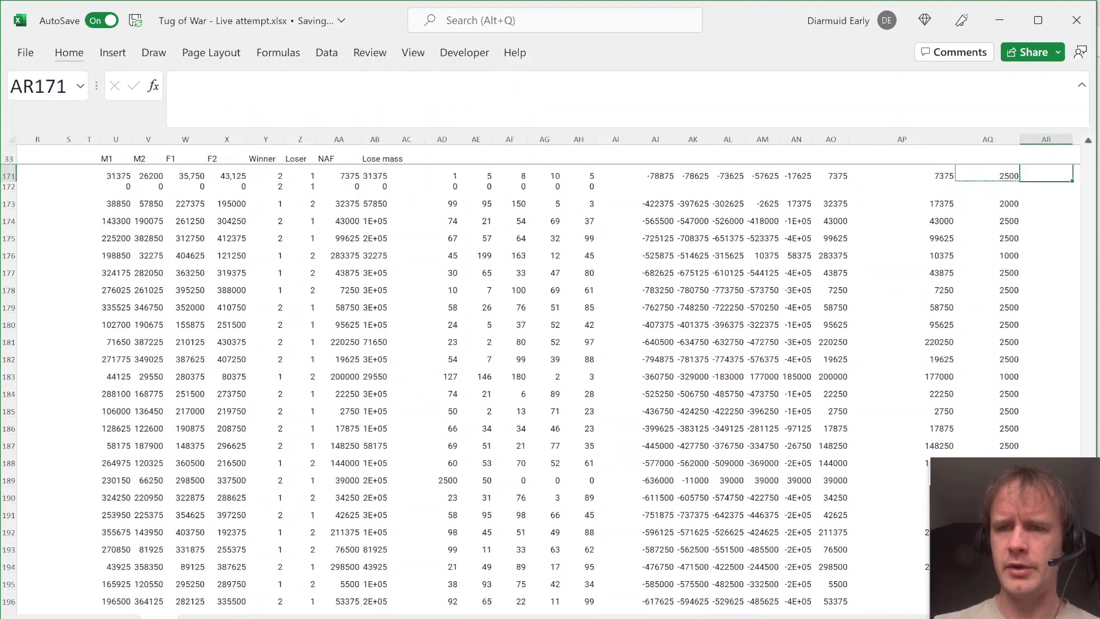
pyautogui.moveTo(819, 269); pyautogui.dragTo(814, 547)
pyautogui.click(813, 379)
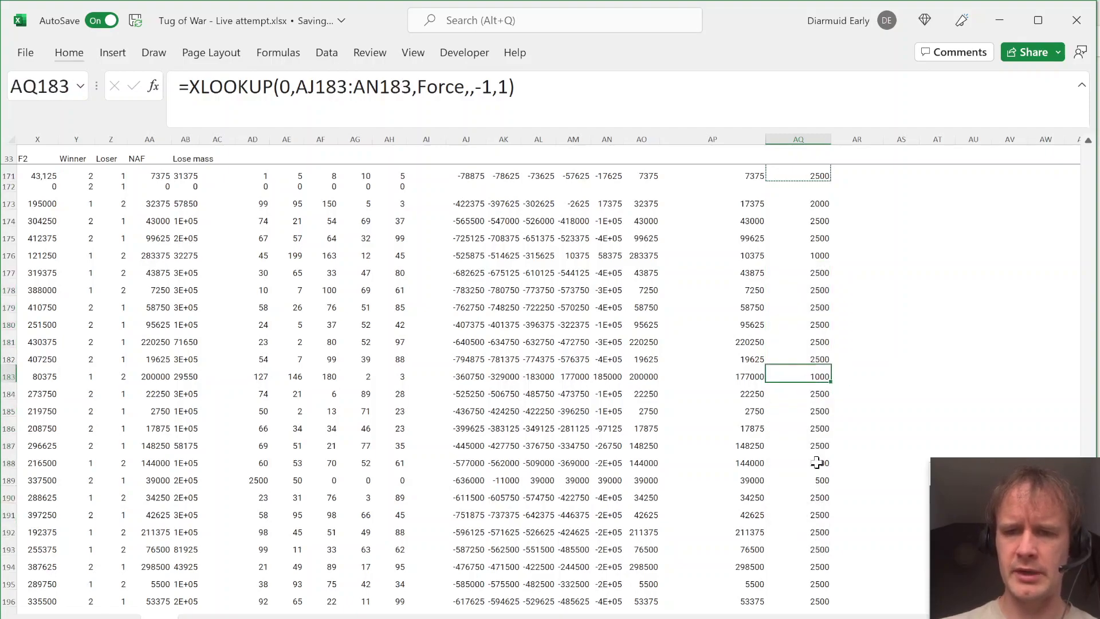
pyautogui.click(817, 481)
pyautogui.click(811, 220)
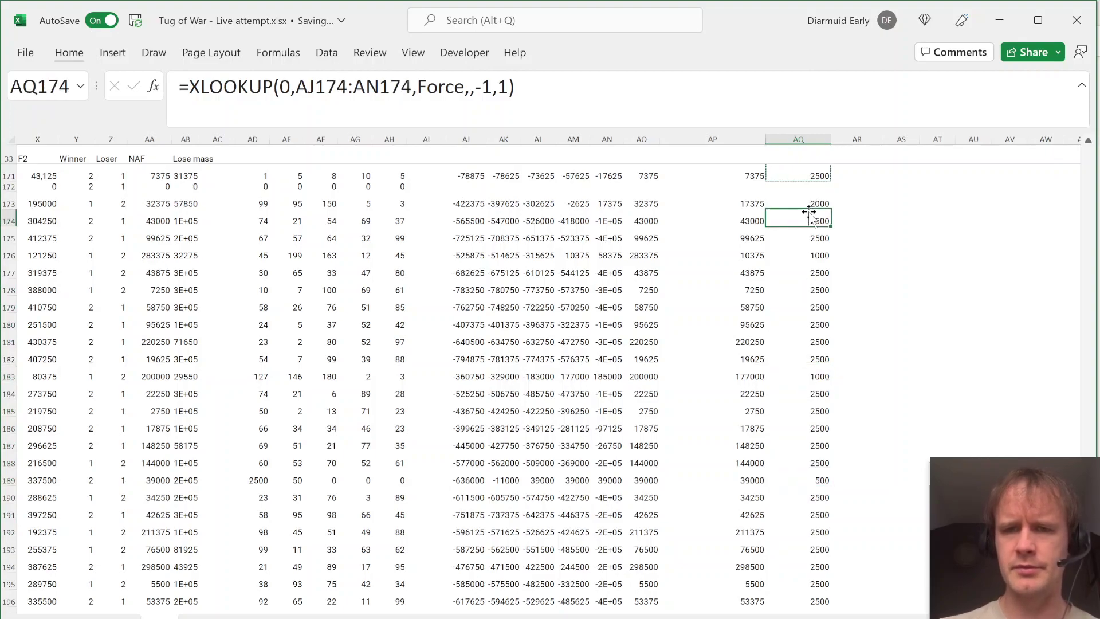
# Add the heading "# of marg group" in AR169
pyautogui.press('Up')
pyautogui.press('Up')
pyautogui.press('Up')
pyautogui.press('Up')
pyautogui.press('Up')
pyautogui.press('Up')
pyautogui.press('Up')
pyautogui.press('Up')
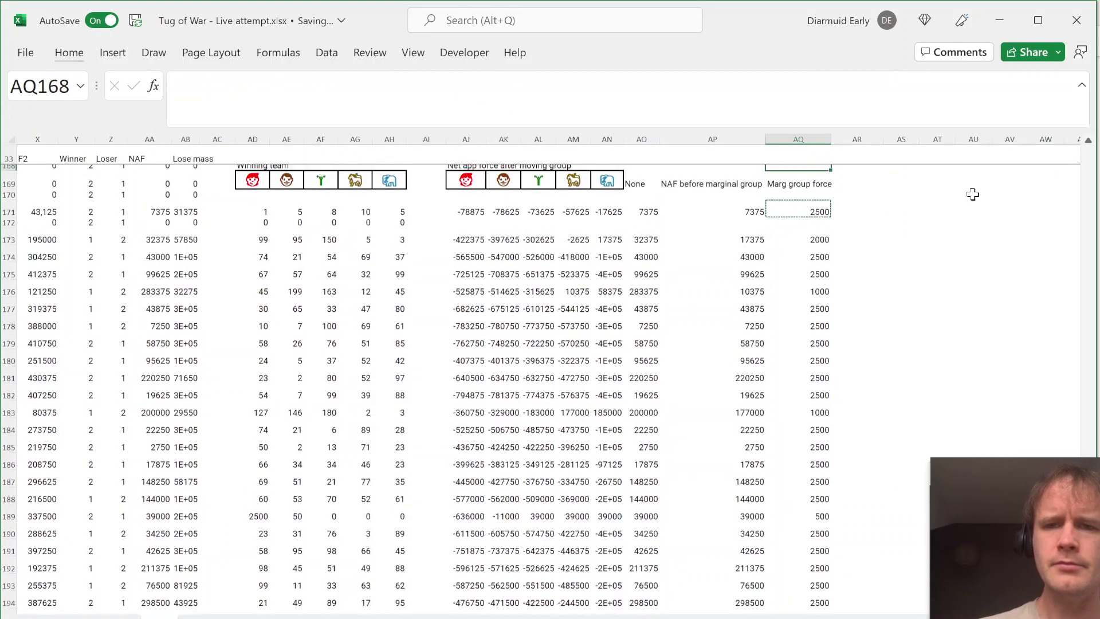
pyautogui.press('Down')
pyautogui.press('Down')
pyautogui.press('Down')
pyautogui.press('Right')
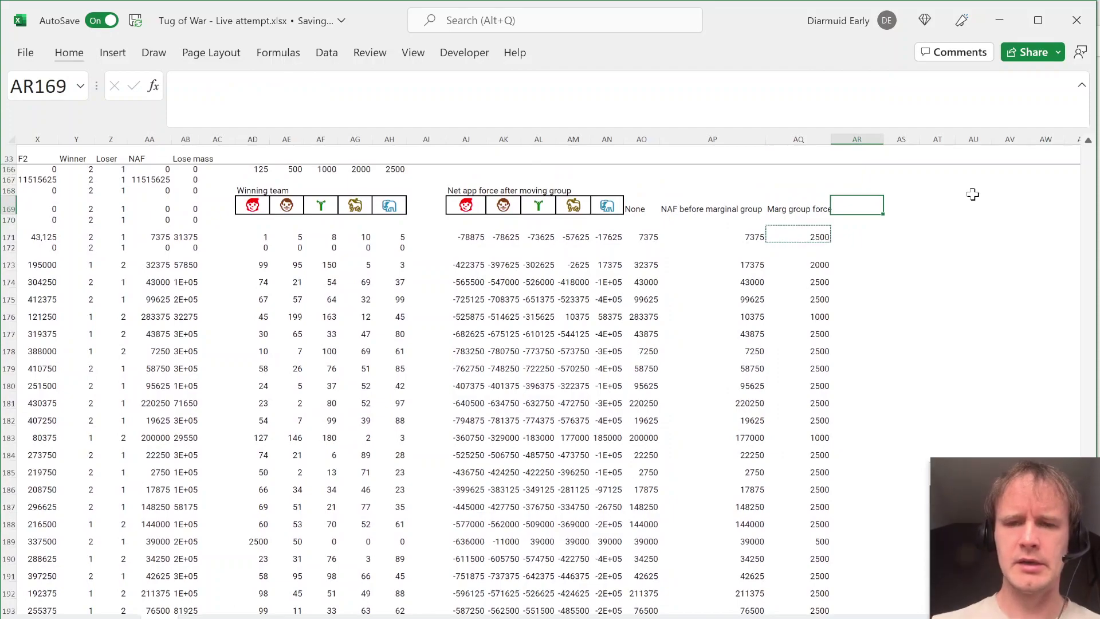
pyautogui.write('# of')
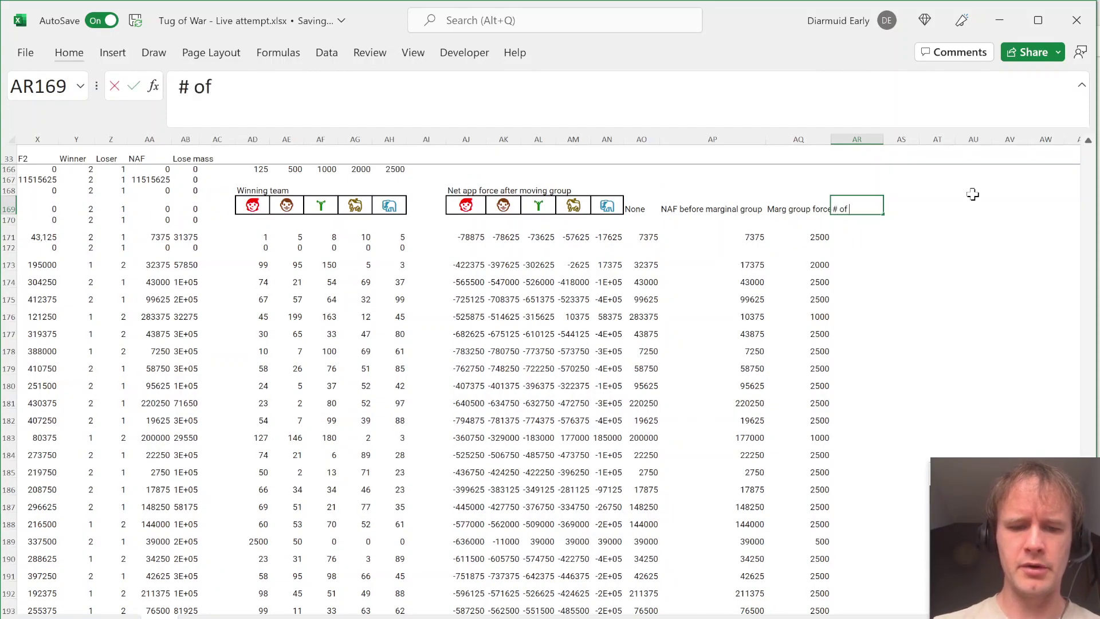
pyautogui.write(' marg group')
pyautogui.press('Down')
# Build a formula in AR171 dividing the NAF before marginal group in AP171 by twice the marginal group force in AQ171
pyautogui.press('Down')
pyautogui.press('Left')
pyautogui.press('Left')
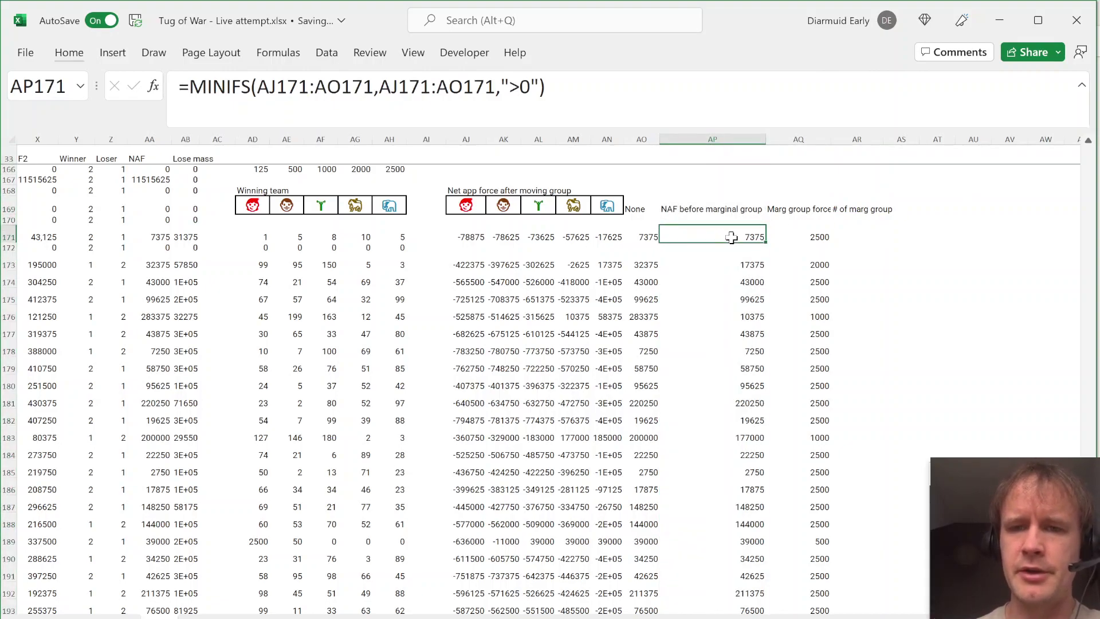
pyautogui.click(798, 238)
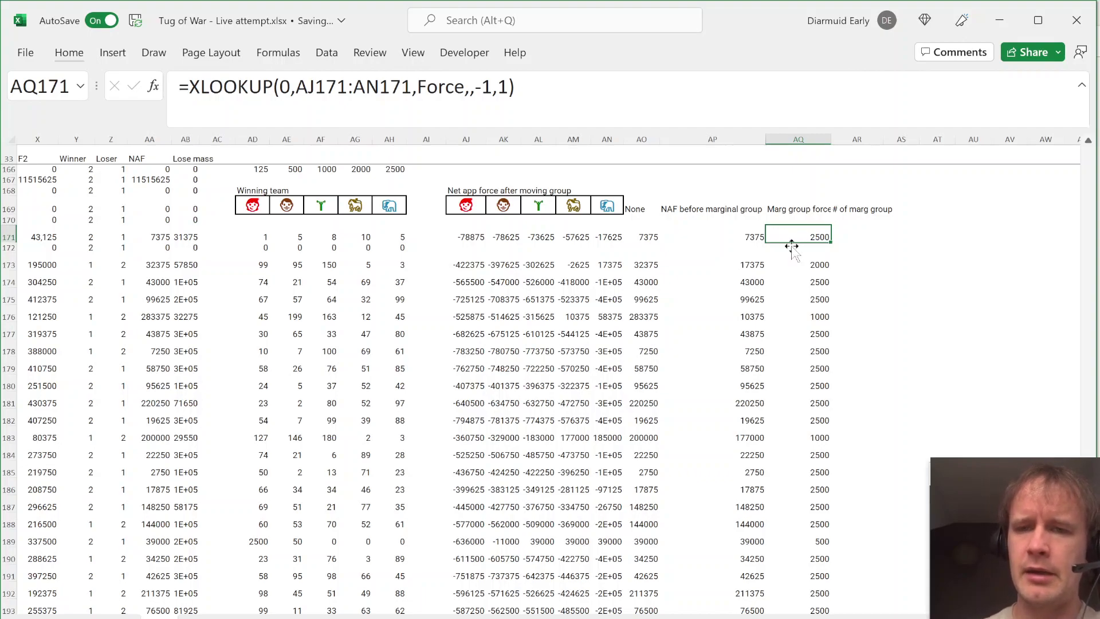
pyautogui.click(727, 237)
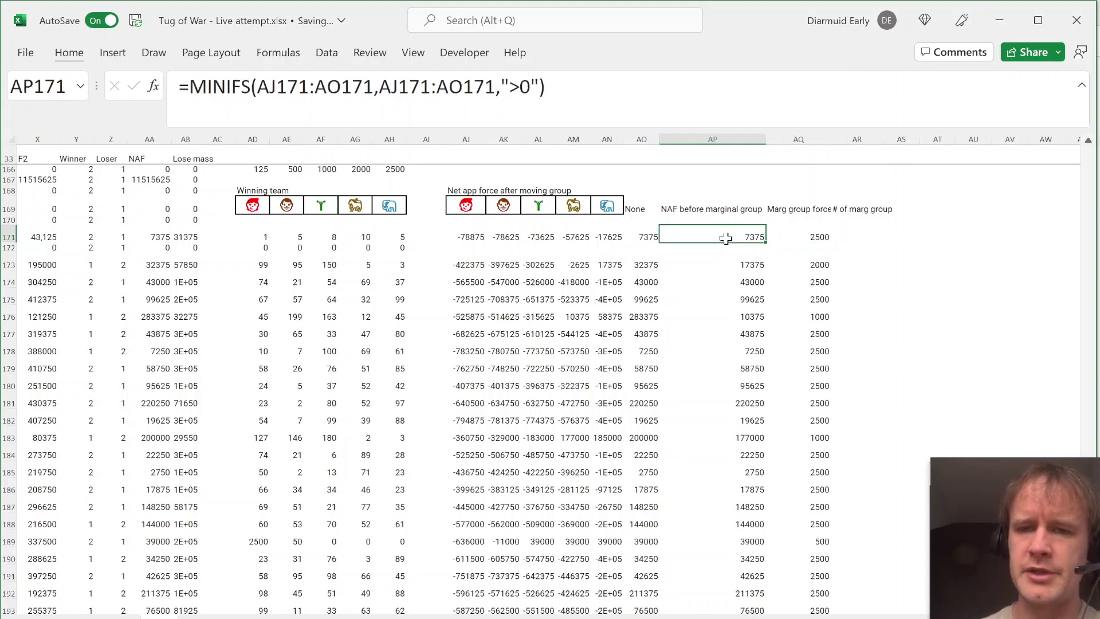
pyautogui.click(857, 233)
pyautogui.write('=')
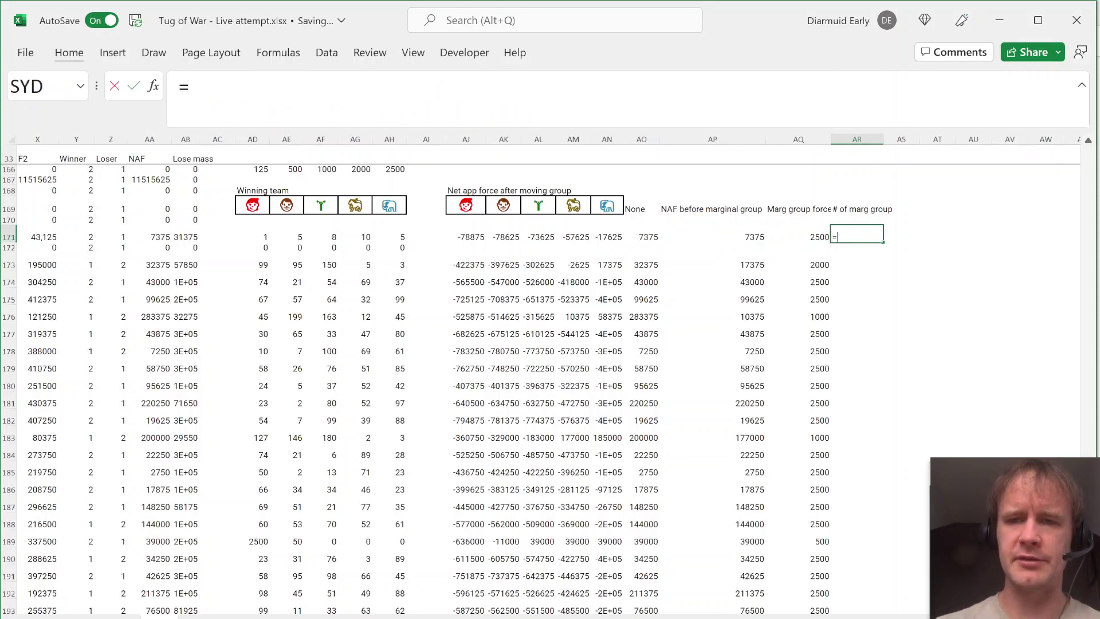
pyautogui.press('Left')
pyautogui.press('Left')
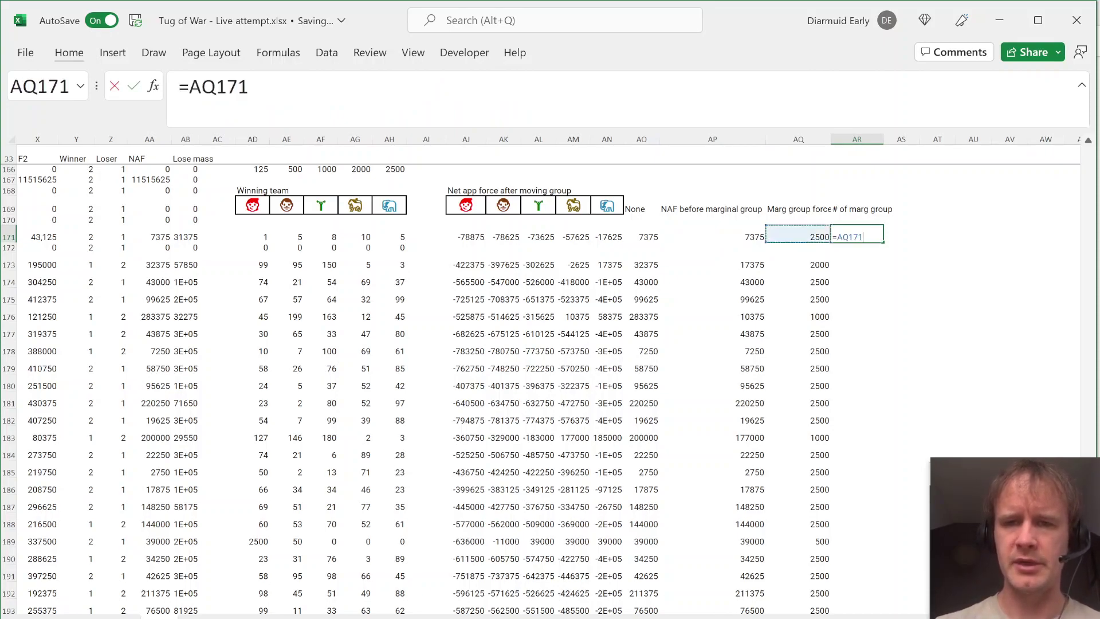
pyautogui.write('/(2')
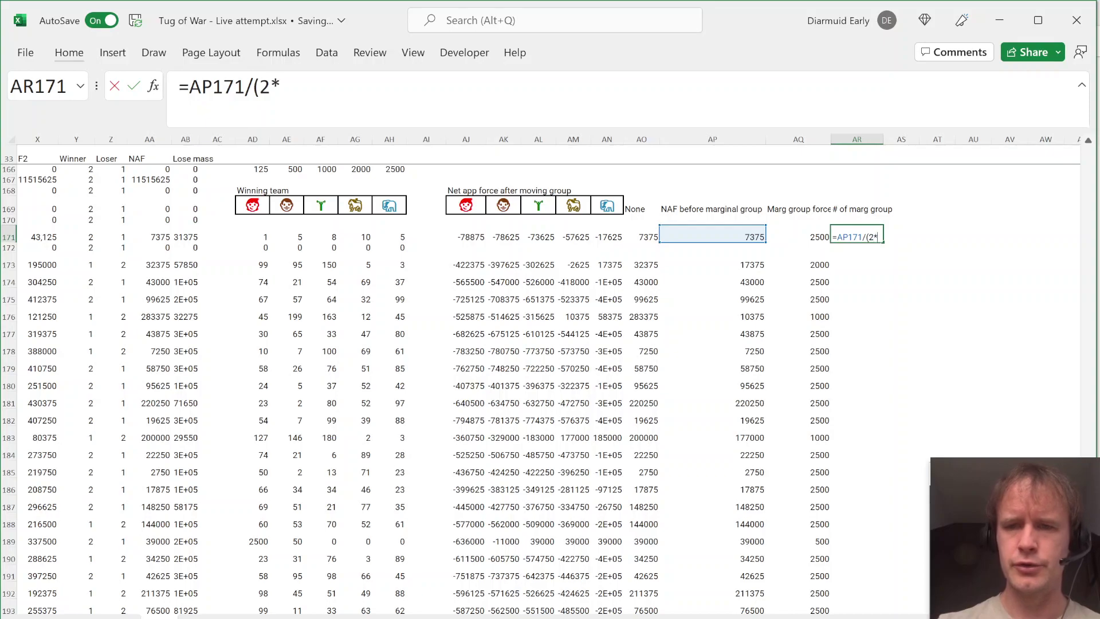
pyautogui.write('*')
pyautogui.press('Left')
pyautogui.write(')')
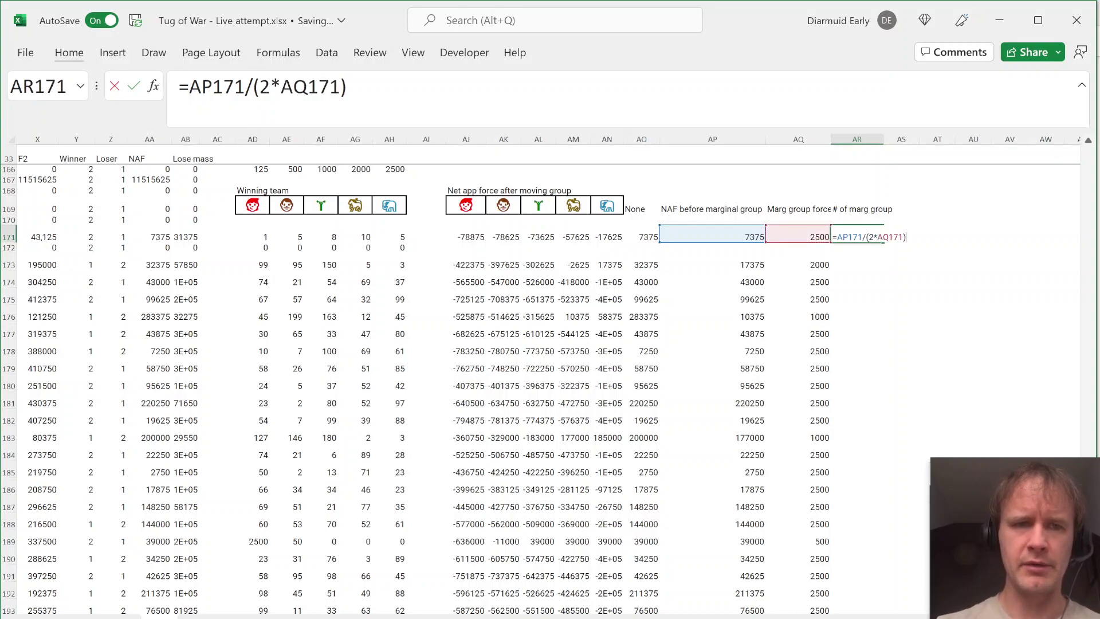
# Wrap the AR171 calculation in ROUNDUP with 0 digits and enter the formula
pyautogui.click(184, 86)
pyautogui.write('round')
pyautogui.press('Down')
pyautogui.press('Down')
pyautogui.press('Tab')
pyautogui.write(',0)')
pyautogui.press('Return')
pyautogui.click(856, 236)
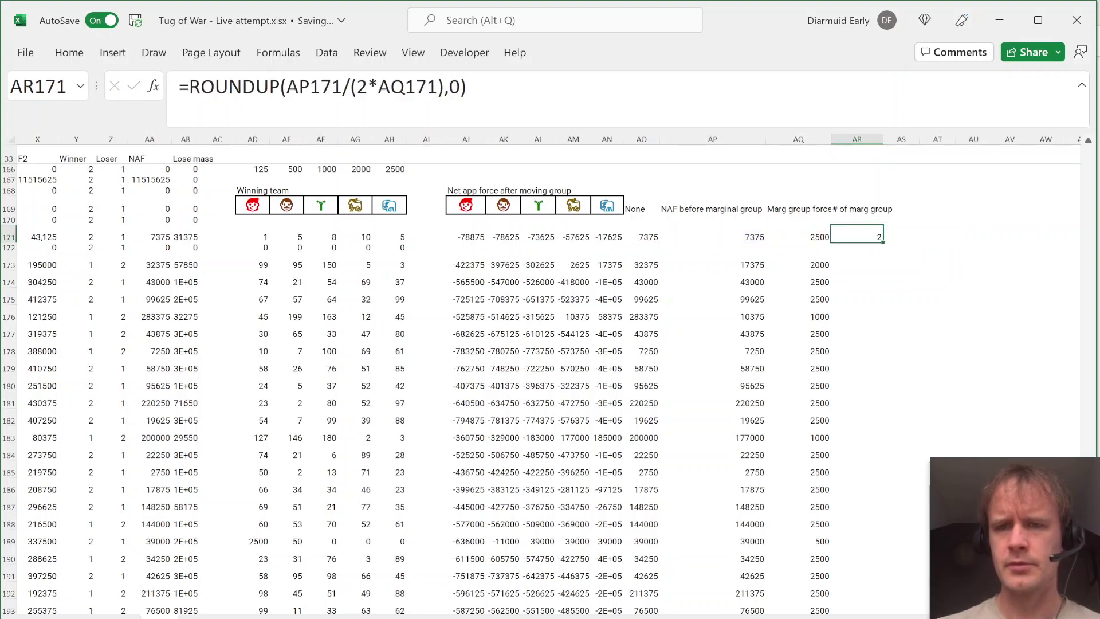
# Copy the ROUNDUP formula from AR171 down to the game rows AR173:AR202
pyautogui.hotkey('ctrl', 'c')
pyautogui.press('Down')
pyautogui.press('Left')
pyautogui.press('Down')
pyautogui.hotkey('ctrl', 'Down')
pyautogui.press('Right')
pyautogui.hotkey('ctrl', 'shift', 'Up')
pyautogui.hotkey('ctrl', 'v')
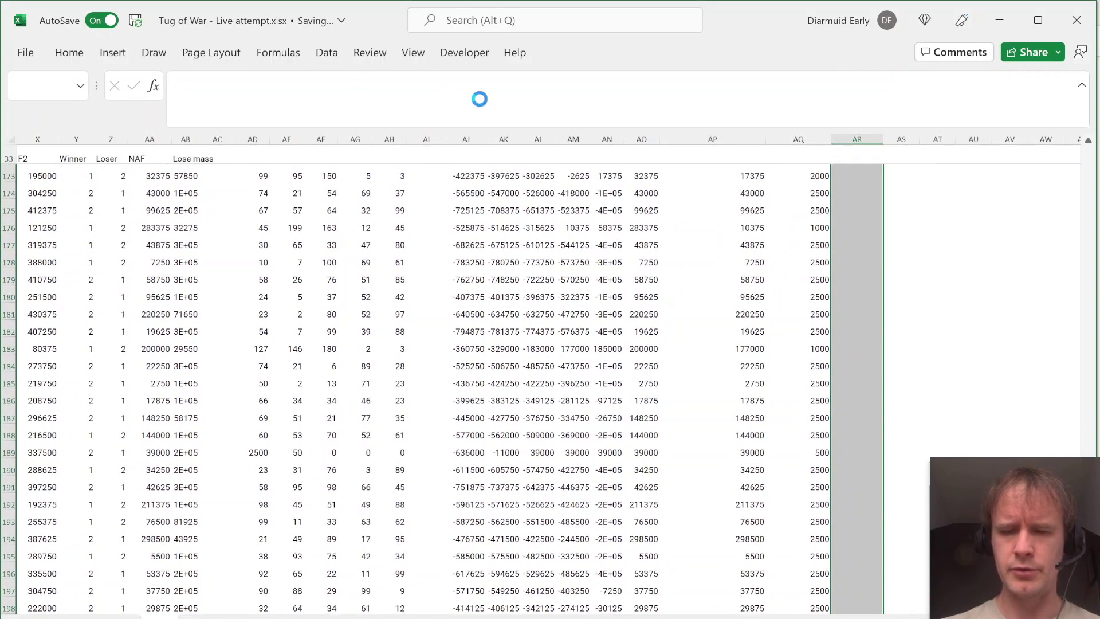
# Fit column AR to its heading and check the ROUNDUP formula in AR173 against the net forces in AM173 and AN173
pyautogui.press('Up')
pyautogui.press('Up')
pyautogui.press('Up')
pyautogui.hotkey('ctrl', 'Up')
pyautogui.press('Up')
pyautogui.press('Up')
pyautogui.press('Up')
pyautogui.press('Up')
pyautogui.press('Down')
pyautogui.press('Right')
pyautogui.press('Left')
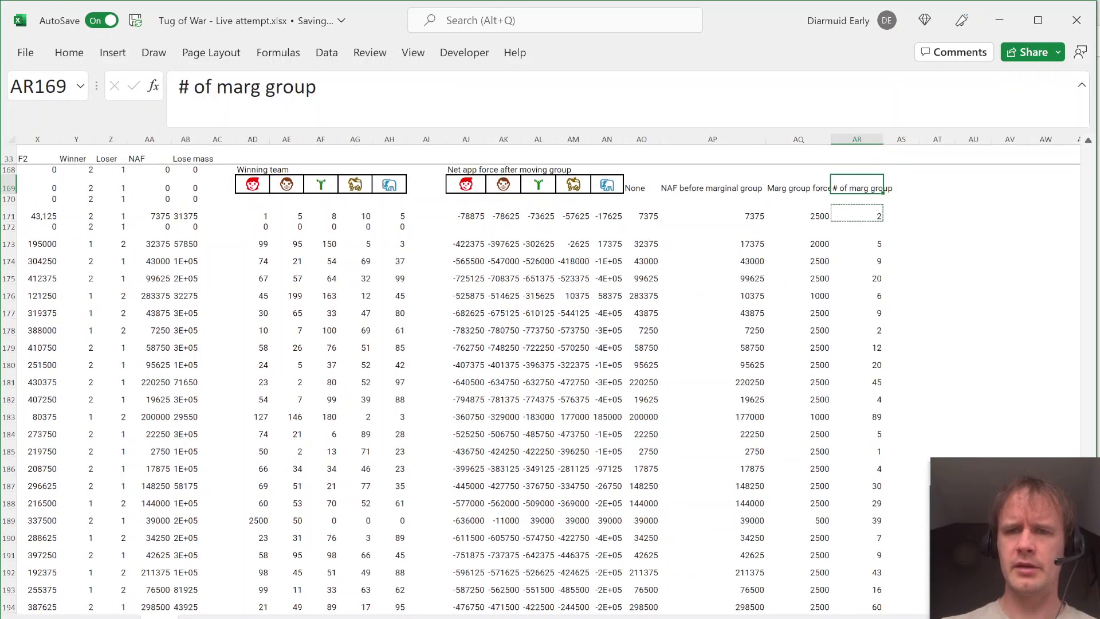
pyautogui.press('Down')
pyautogui.press('Down')
pyautogui.press('Down')
pyautogui.press('Down')
pyautogui.press('F2')
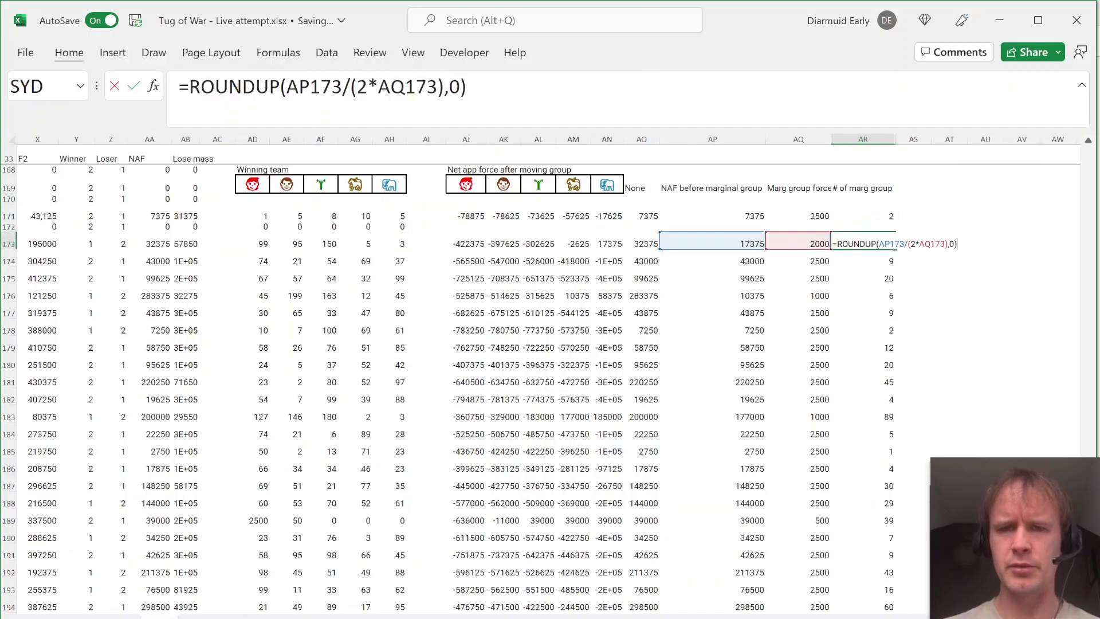
pyautogui.press('Escape')
pyautogui.click(578, 242)
pyautogui.click(616, 240)
# Add the heading "Moves before marginal group" in AS169 and widen column AS to fit it
pyautogui.click(900, 192)
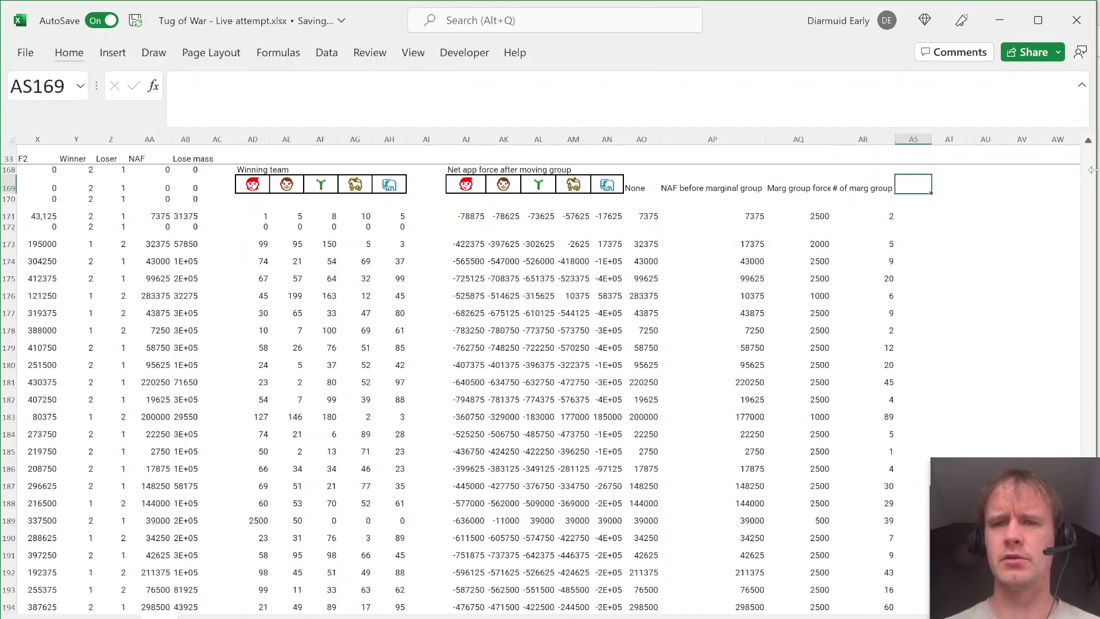
pyautogui.write('Moves')
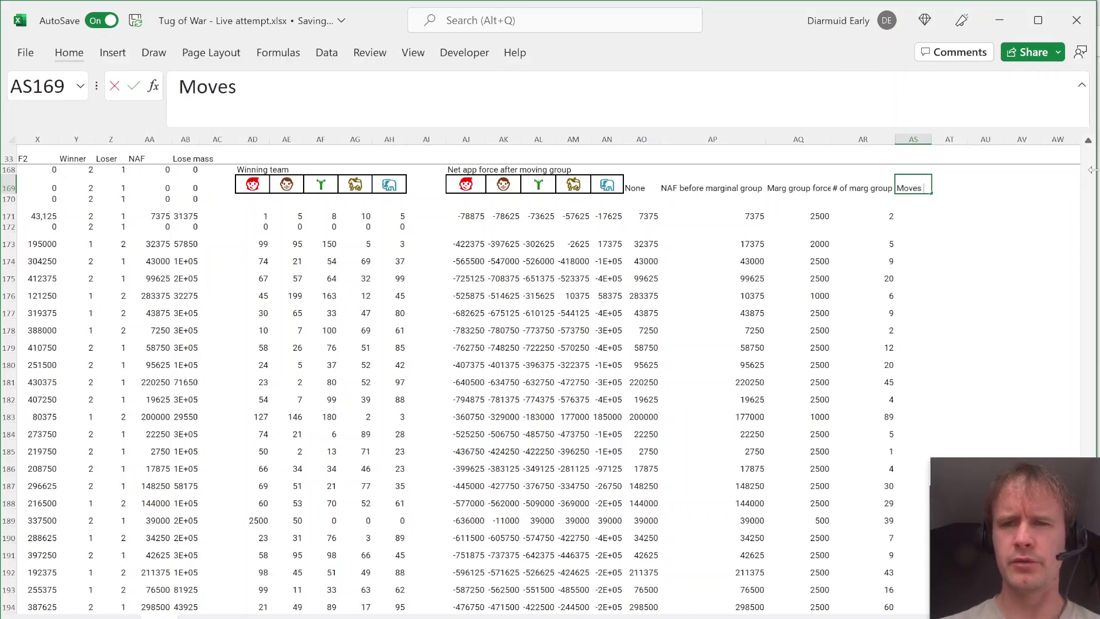
pyautogui.write(' before marginal group')
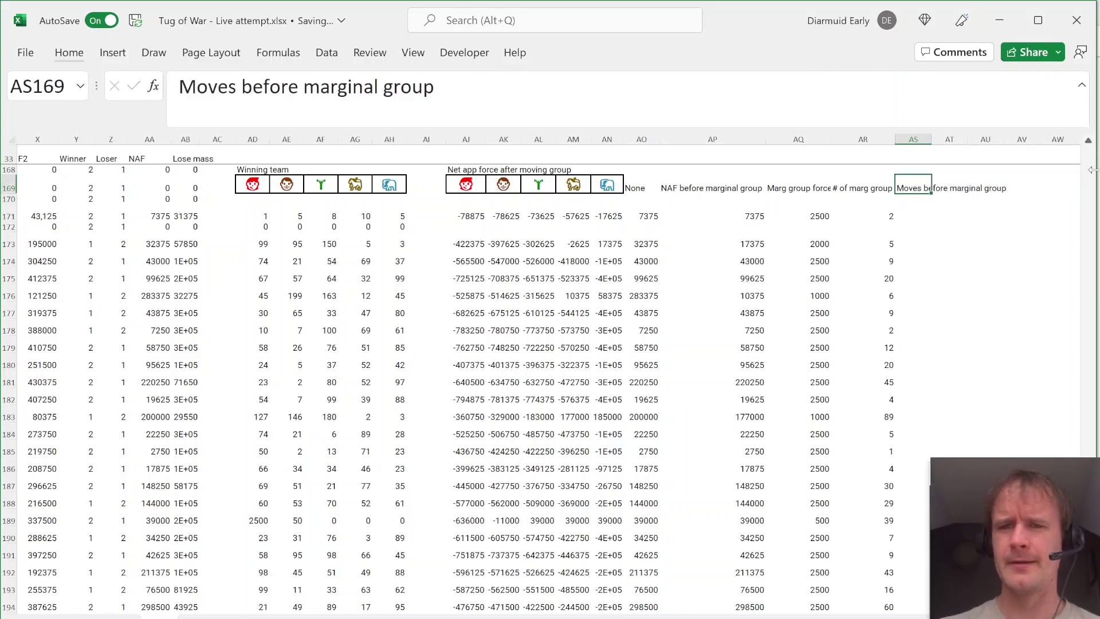
pyautogui.press('Return')
pyautogui.press('Left')
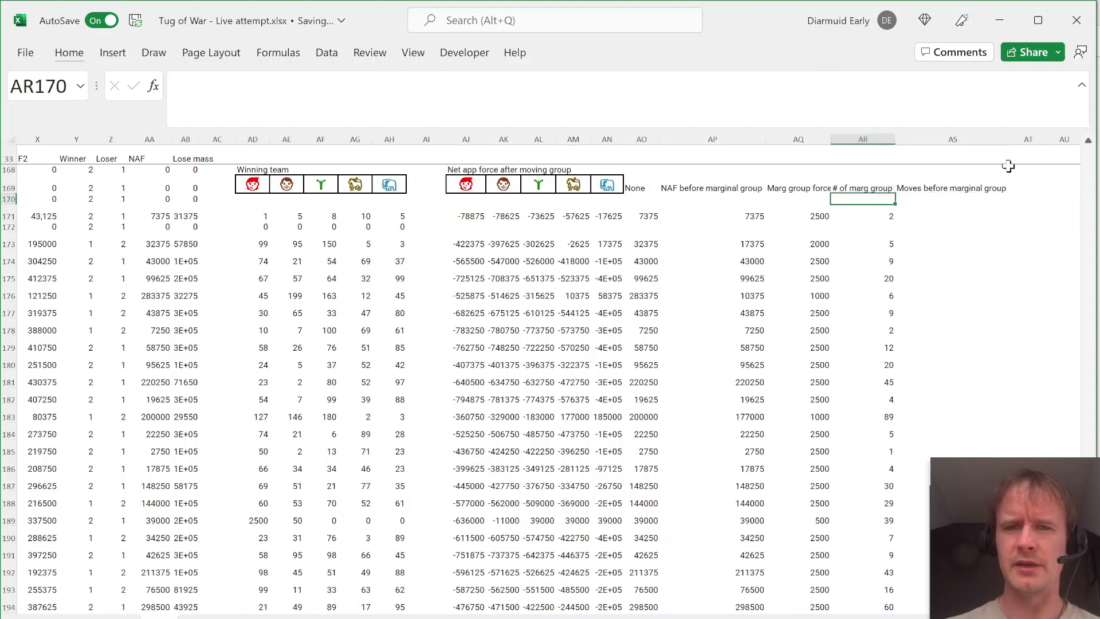
# Enter =SUMIFS(AD171#,AJ171:AN171,">0") in AS171 to total the players moved before the marginal group
pyautogui.click(612, 244)
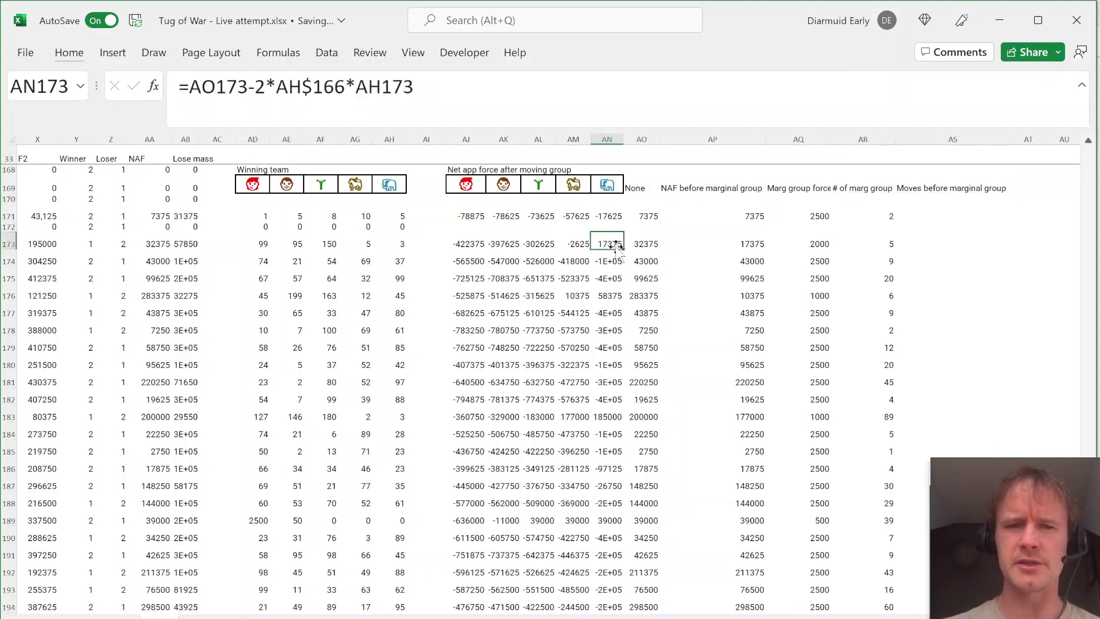
pyautogui.click(922, 216)
pyautogui.write('=sumifs')
pyautogui.press('Tab')
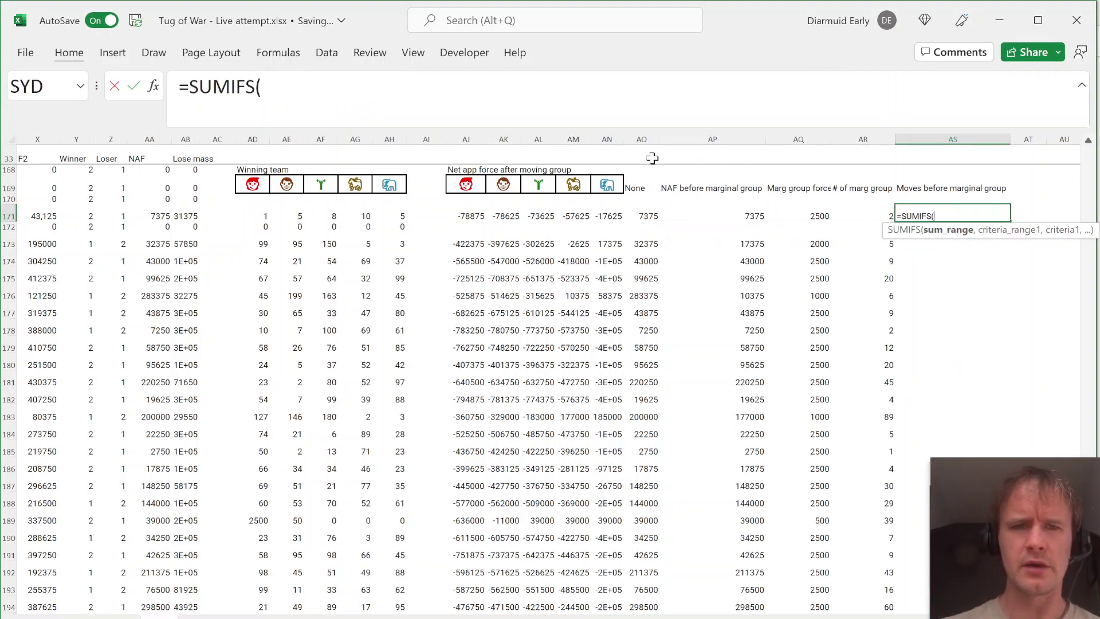
pyautogui.click(398, 215)
pyautogui.hotkey('ctrl', 'shift', 'Left')
pyautogui.write(',')
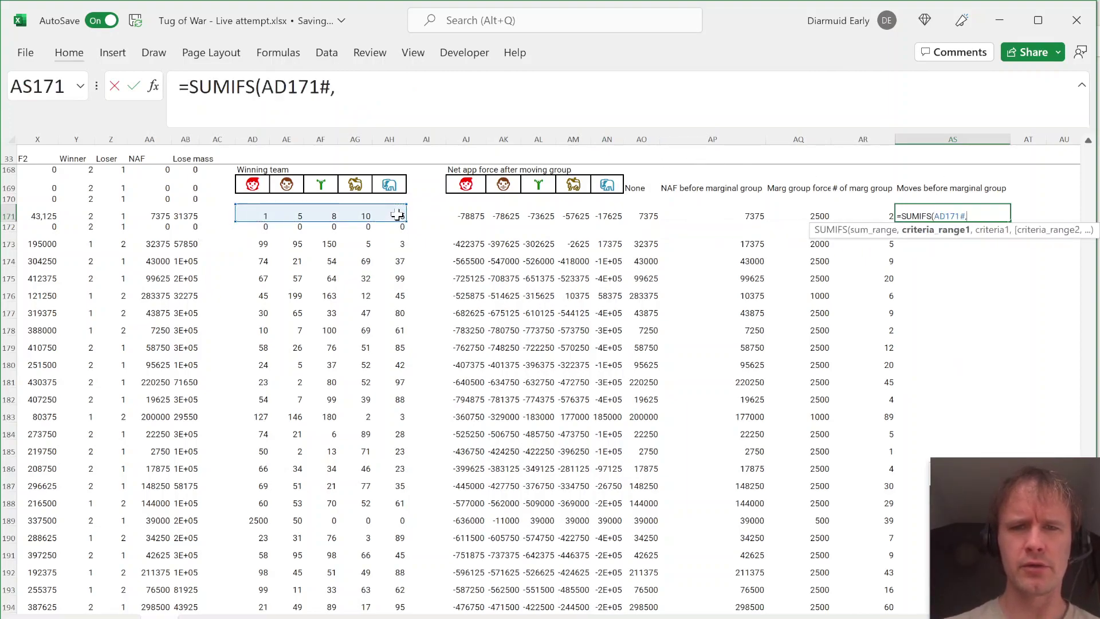
pyautogui.click(598, 216)
pyautogui.hotkey('ctrl', 'shift', 'Left')
pyautogui.write(',"0")')
pyautogui.press('Return')
# Copy the SUMIFS formula from AS171 down to the game rows AS173:AS202
pyautogui.press('Up')
pyautogui.hotkey('ctrl', 'c')
pyautogui.press('Left')
pyautogui.press('Down')
pyautogui.press('Down')
pyautogui.press('Right')
pyautogui.hotkey('ctrl', 'shift', 'Down')
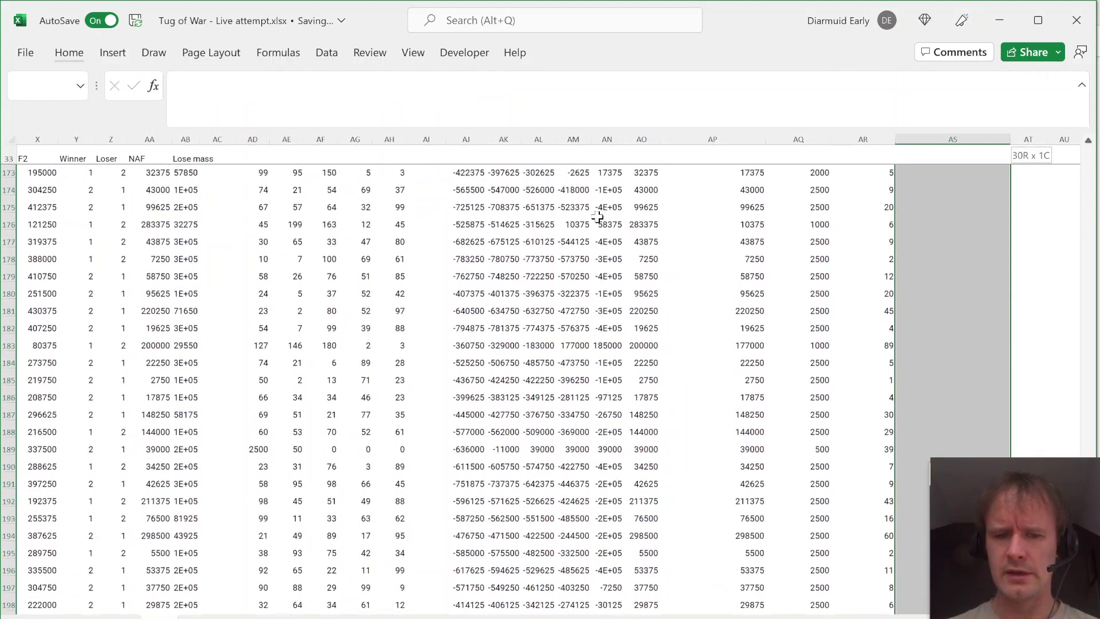
pyautogui.hotkey('ctrl', 'v')
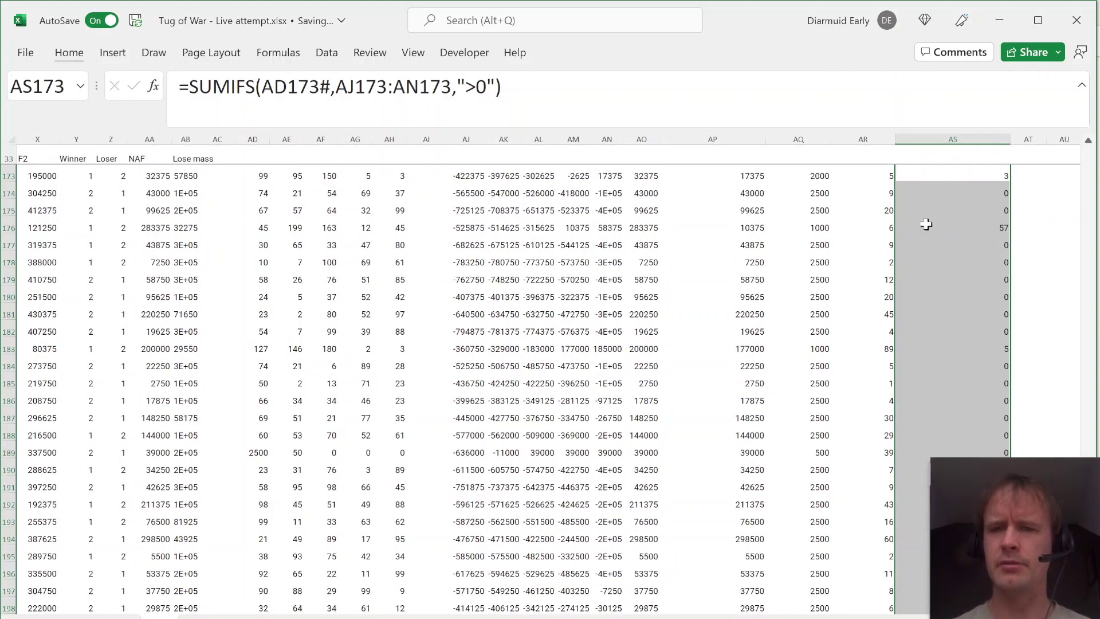
# Review the moves before marginal group in column AS, comparing the two counts in AR176:AS176
pyautogui.scroll(5, 927, 223)
pyautogui.scroll(-2, 965, 298)
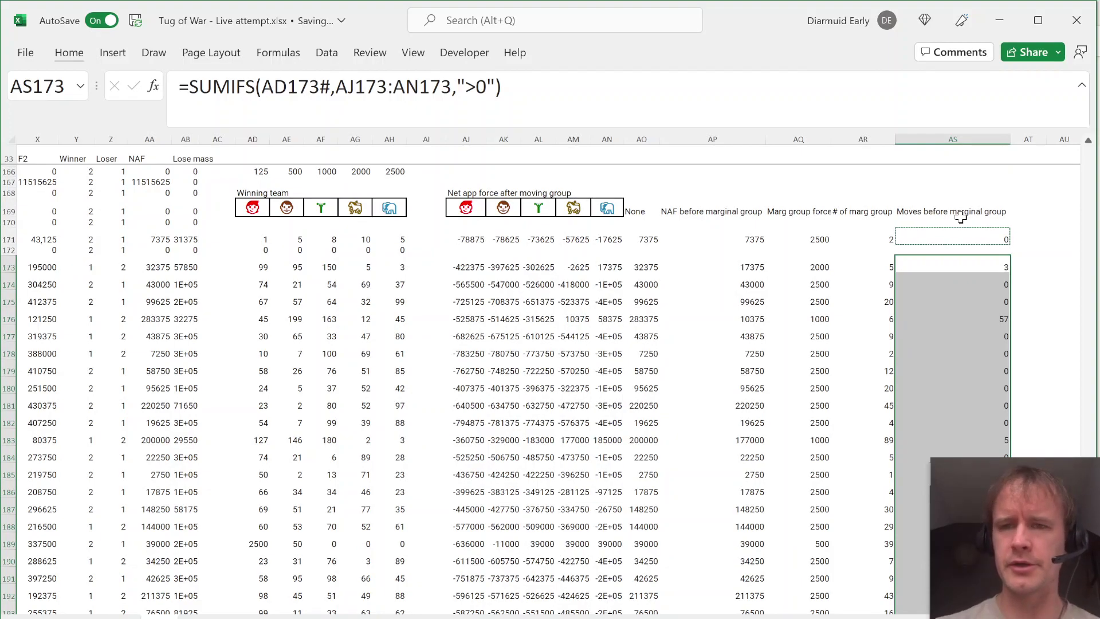
pyautogui.click(1026, 208)
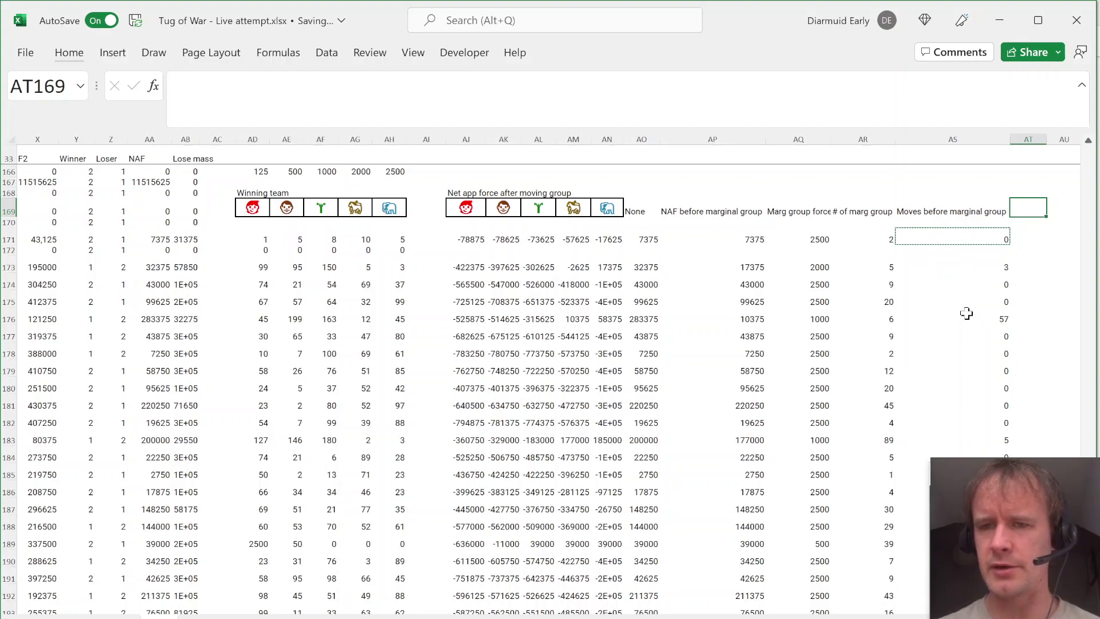
pyautogui.click(967, 313)
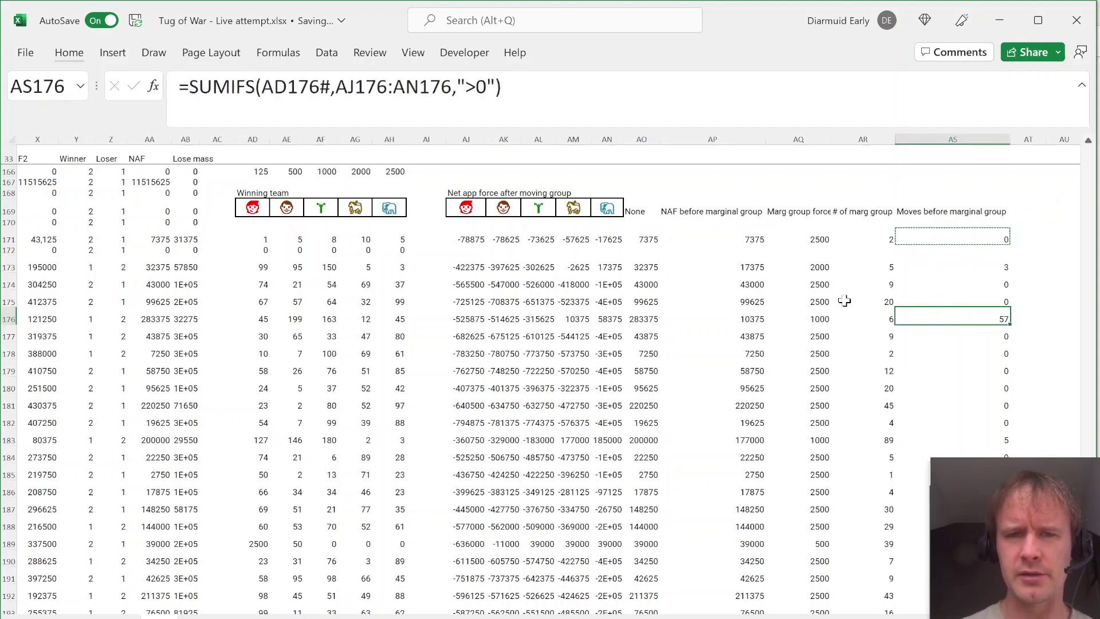
pyautogui.click(880, 320)
pyautogui.hotkey('shift', 'Right')
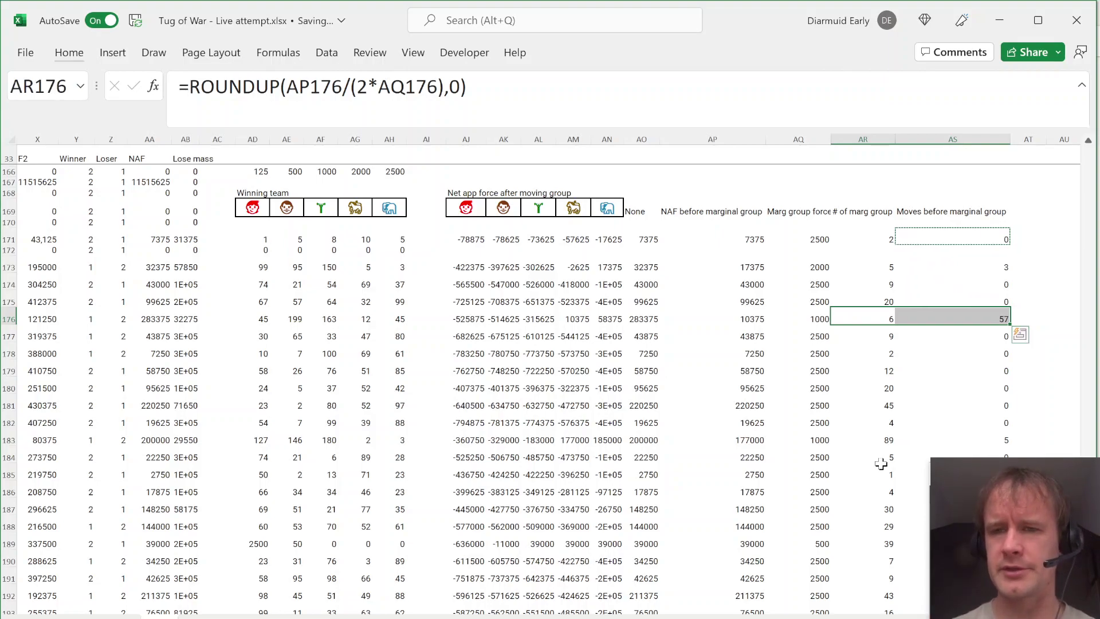
# Enter =SUM(AR173:AS173)+1 as the game 71 answer in E173
pyautogui.hotkey('ctrl', 'Left')
pyautogui.hotkey('ctrl', 'Left')
pyautogui.hotkey('ctrl', 'Left')
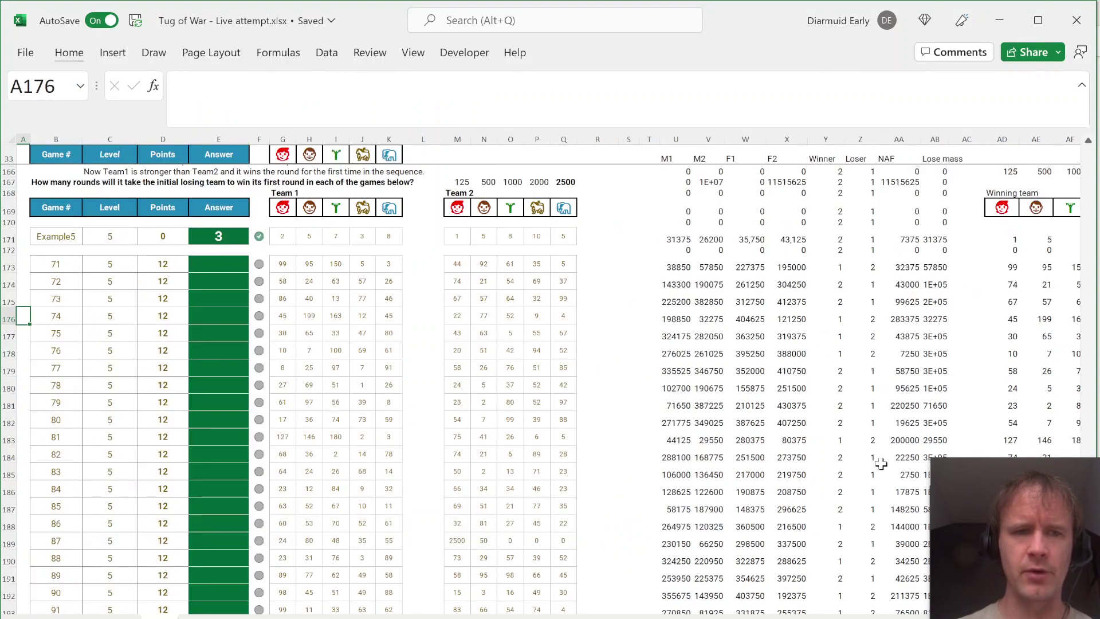
pyautogui.click(214, 264)
pyautogui.write('=sum')
pyautogui.press('Tab')
pyautogui.hotkey('ctrl', 'Right')
pyautogui.hotkey('ctrl', 'Right')
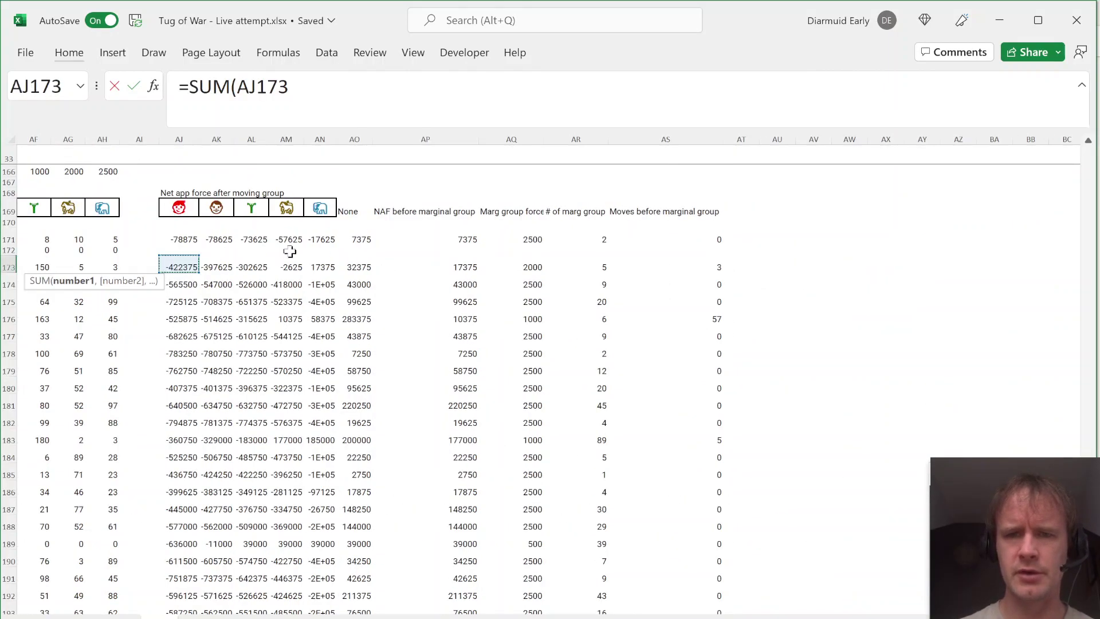
pyautogui.click(598, 264)
pyautogui.hotkey('shift', 'Right')
pyautogui.write(')+1')
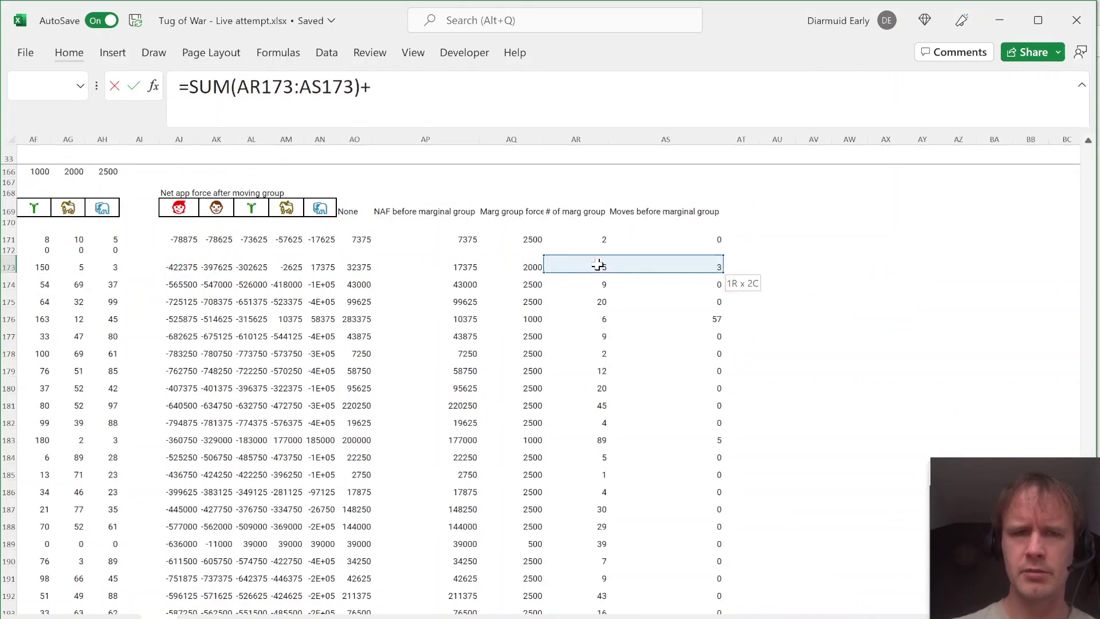
pyautogui.press('Return')
# Fill the game 71 answer formula down through all Level 5 games to E202
pyautogui.press('Up')
pyautogui.hotkey('shift', 'Right')
pyautogui.hotkey('ctrl', 'shift', 'Down')
pyautogui.hotkey('ctrl', 'd')
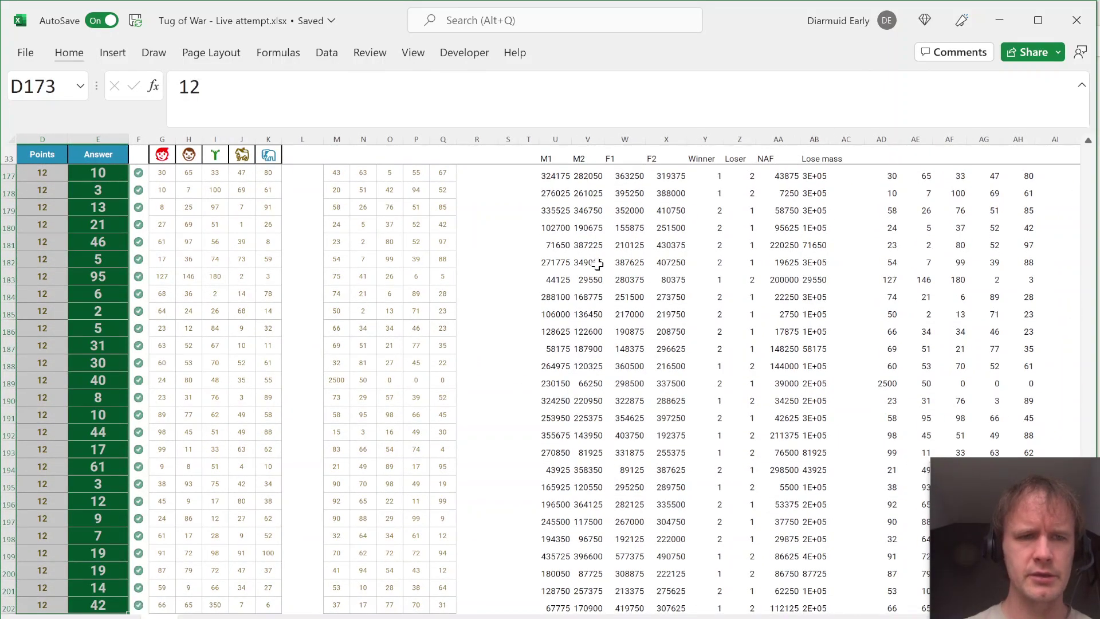
# Check the Current Score at the top of the sheet and the formula of the Bonus 3 answer in E23
pyautogui.press('Right')
pyautogui.hotkey('ctrl', 'Home')
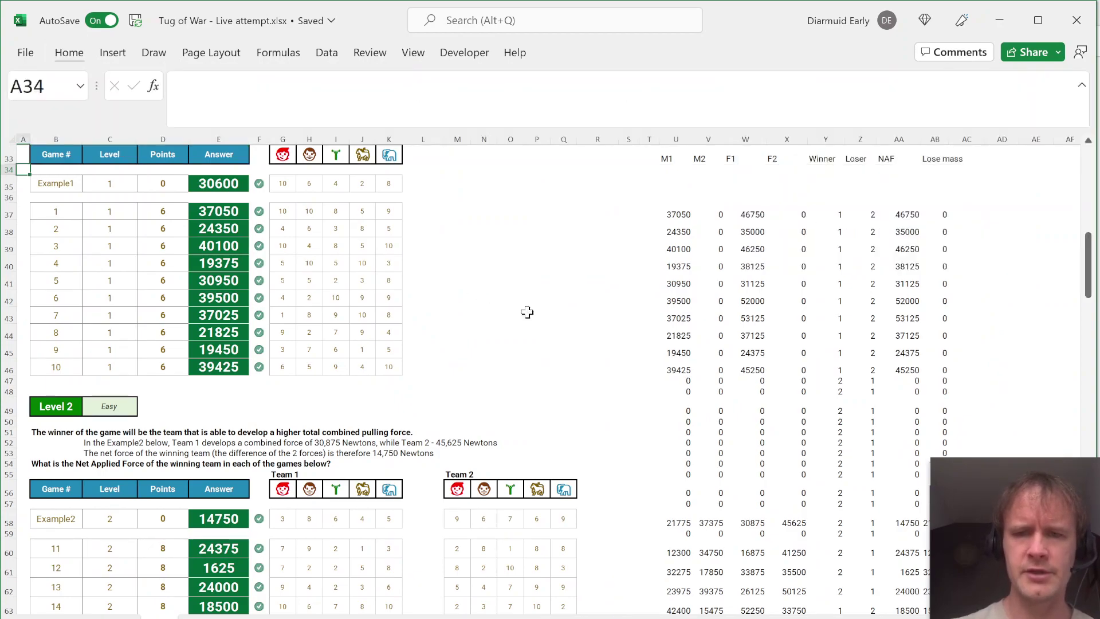
pyautogui.hotkey('ctrl', 'Home')
pyautogui.click(1035, 200)
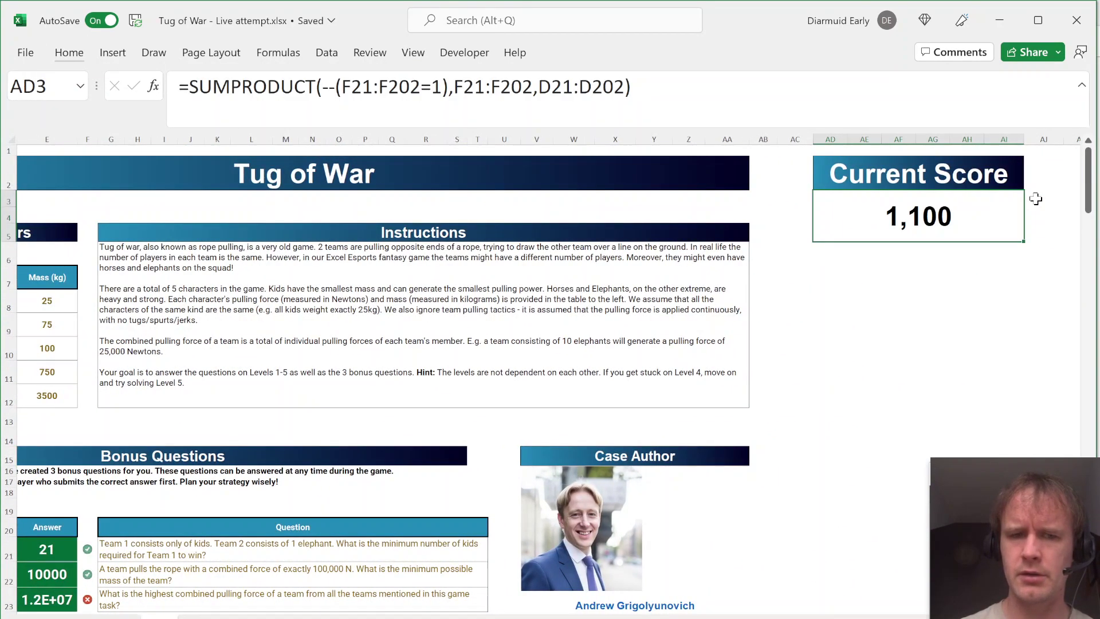
pyautogui.click(59, 597)
pyautogui.press('Left')
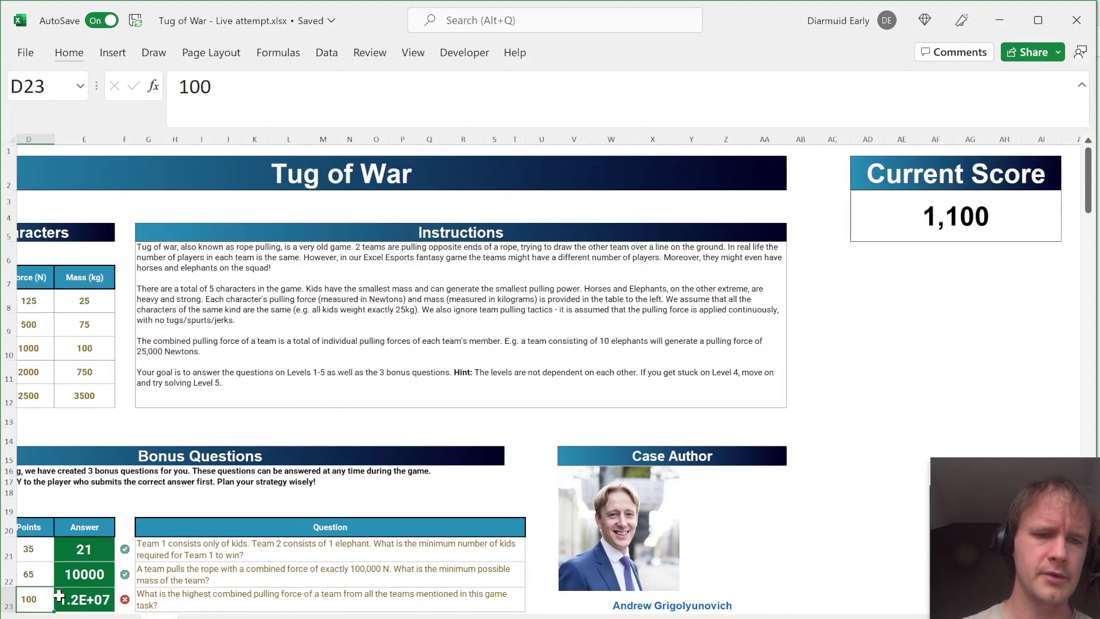
pyautogui.press('Down')
pyautogui.press('Right')
pyautogui.press('Up')
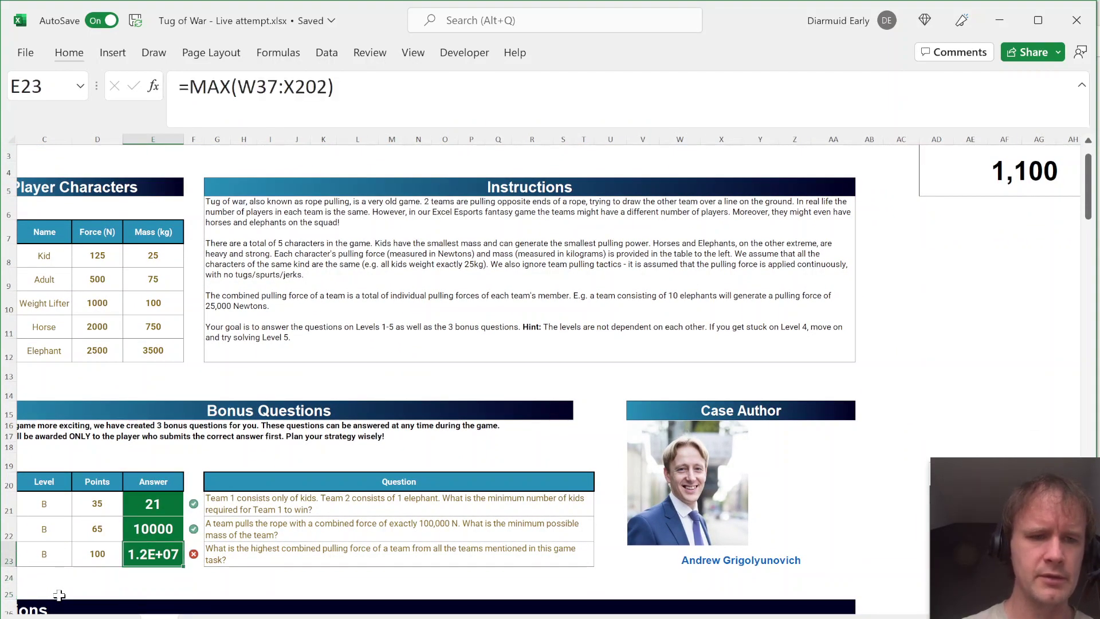
# Trace the dependents of the Force value in Q167, above the Level 5 Team 2 columns
pyautogui.press('pagedown')
pyautogui.press('pagedown')
pyautogui.press('pagedown')
pyautogui.press('pagedown')
pyautogui.press('pagedown')
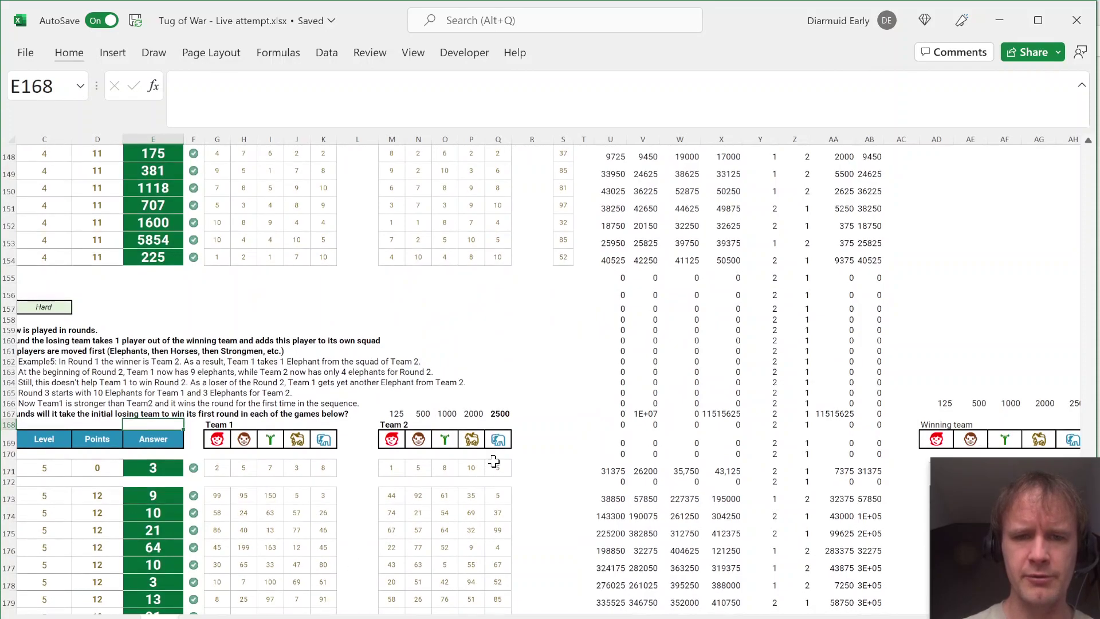
pyautogui.click(499, 413)
pyautogui.hotkey('alt', 'm')
pyautogui.press('d')
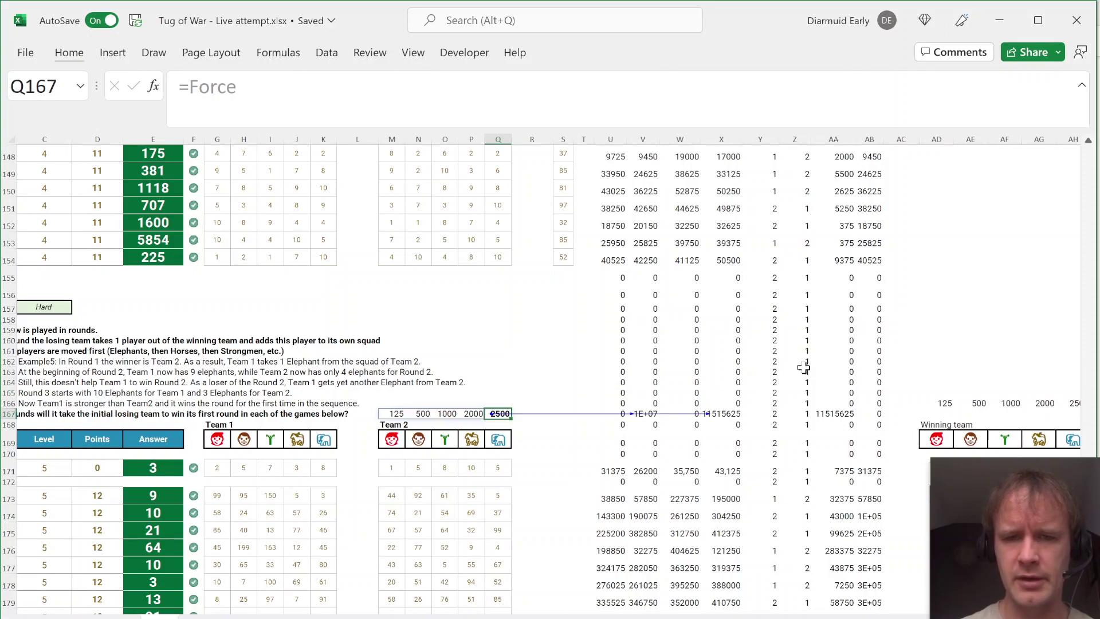
# Clear the Force array from M167:Q167
pyautogui.hotkey('shift', 'Left')
pyautogui.hotkey('shift', 'Left')
pyautogui.hotkey('shift', 'Left')
pyautogui.hotkey('shift', 'Left')
pyautogui.press('Delete')
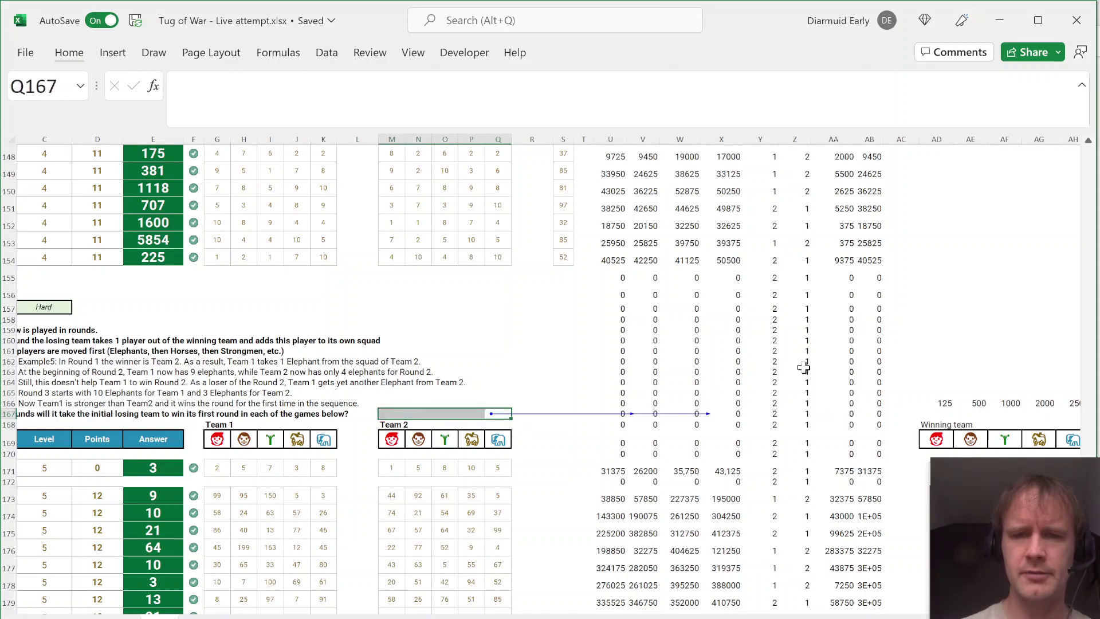
# Check the Bonus 3 answer and the Current Score at the top of the sheet, ending at A1
pyautogui.hotkey('ctrl', 'Home')
pyautogui.press('Right')
pyautogui.press('Right')
pyautogui.press('Right')
pyautogui.press('Right')
pyautogui.press('Right')
pyautogui.press('Right')
pyautogui.press('Right')
pyautogui.press('Right')
pyautogui.press('Right')
pyautogui.press('Right')
pyautogui.press('Right')
pyautogui.press('Right')
pyautogui.press('Right')
pyautogui.press('Right')
pyautogui.press('Right')
pyautogui.press('Right')
pyautogui.press('Right')
pyautogui.press('Right')
pyautogui.press('Right')
pyautogui.press('Right')
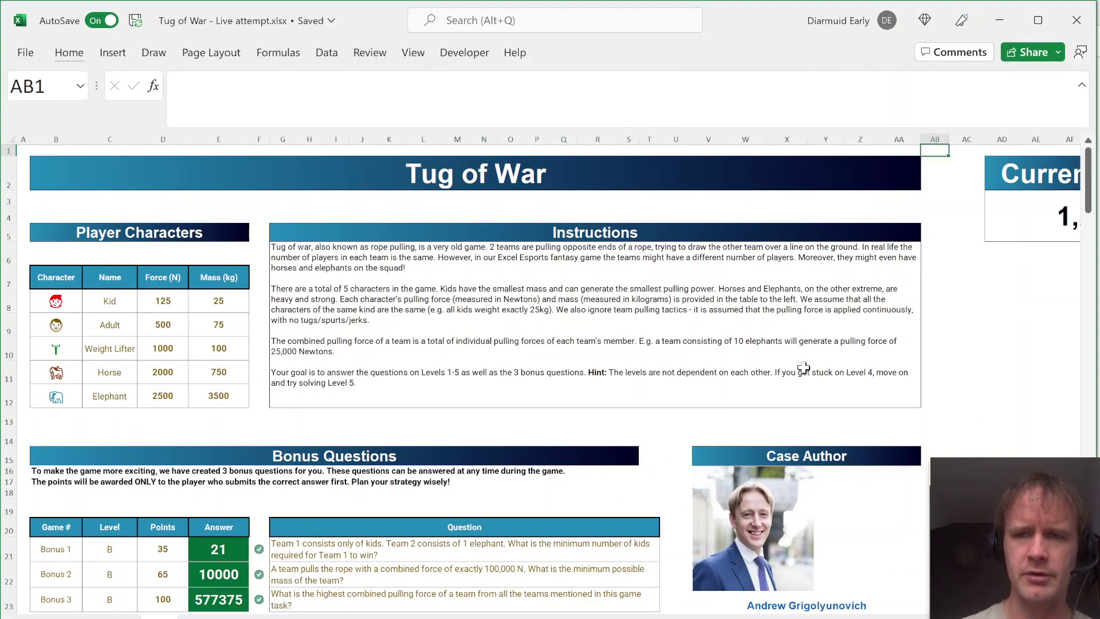
pyautogui.press('Right')
pyautogui.press('Right')
pyautogui.press('Right')
pyautogui.press('Right')
pyautogui.press('Right')
pyautogui.press('Right')
pyautogui.press('Right')
pyautogui.hotkey('ctrl', 'Home')
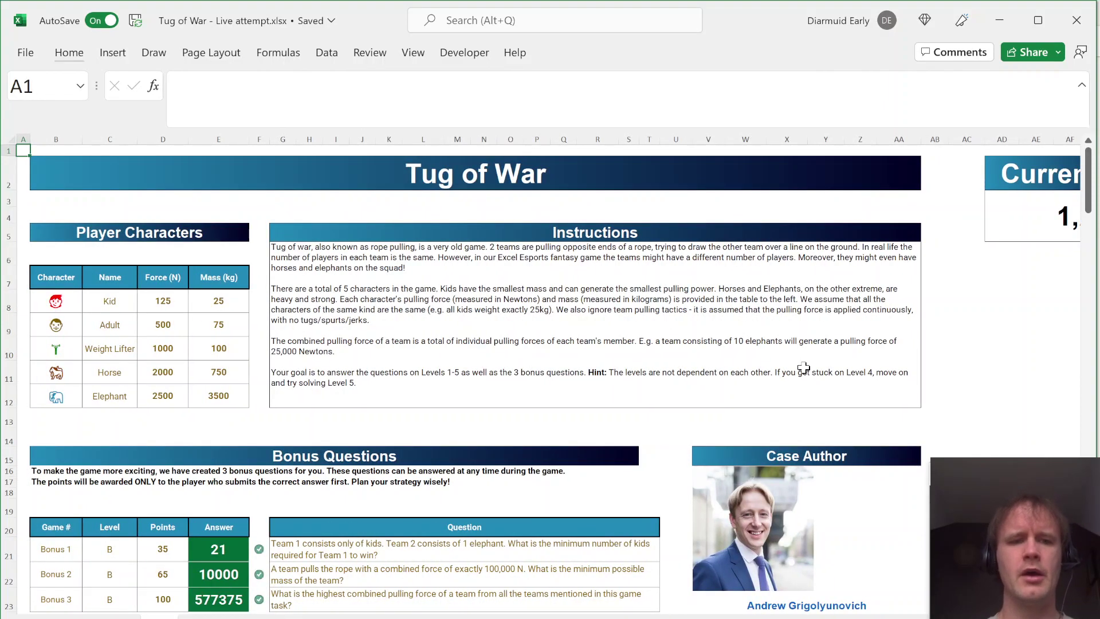